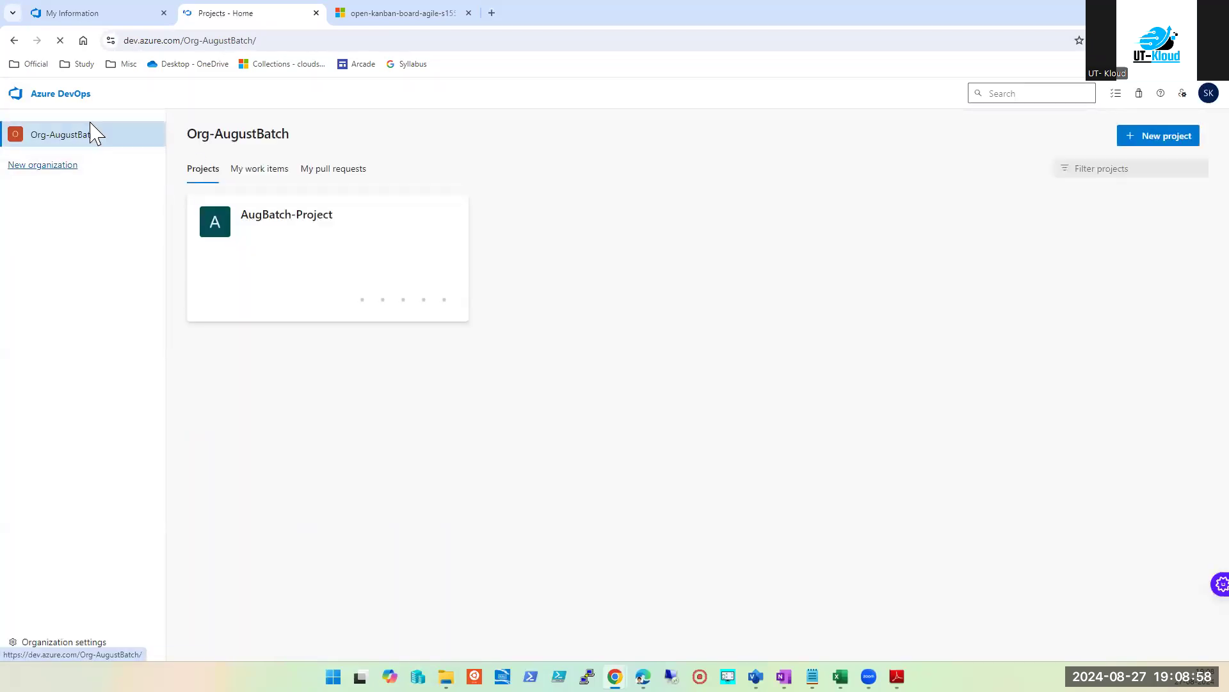
Step: Open AugBatch-Project's Boards Work items page and list the Epic, Issue and Task work item types
left_click(295, 213)
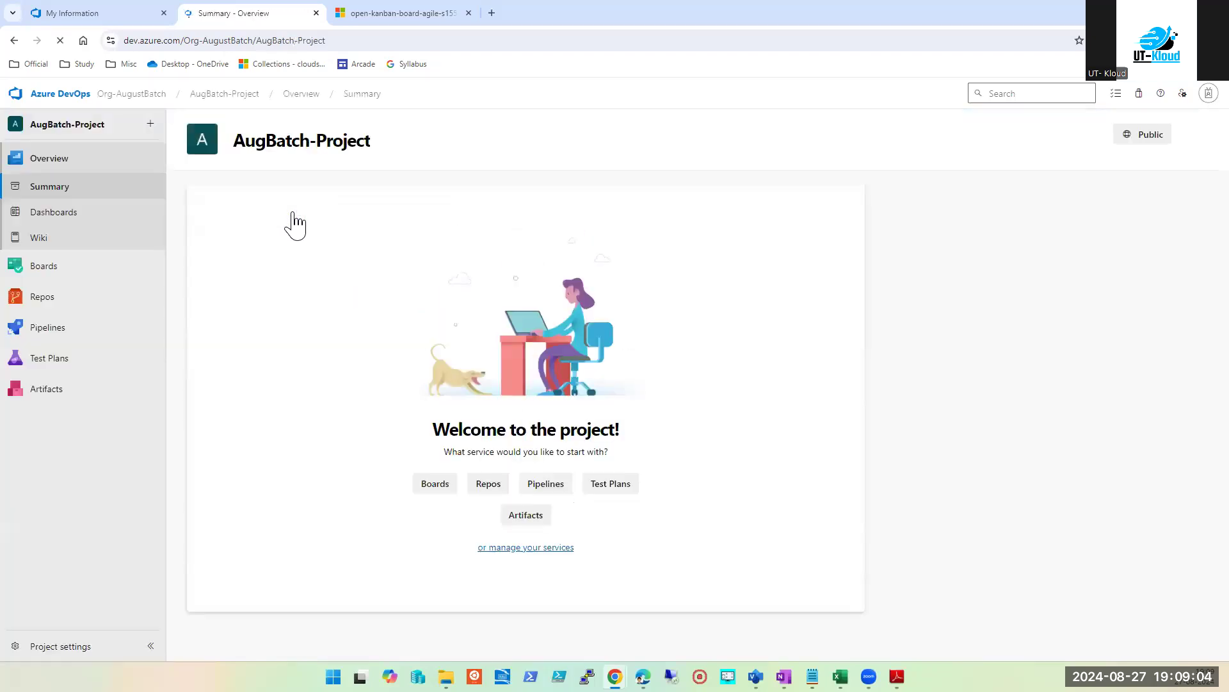
mouse_move(39, 281)
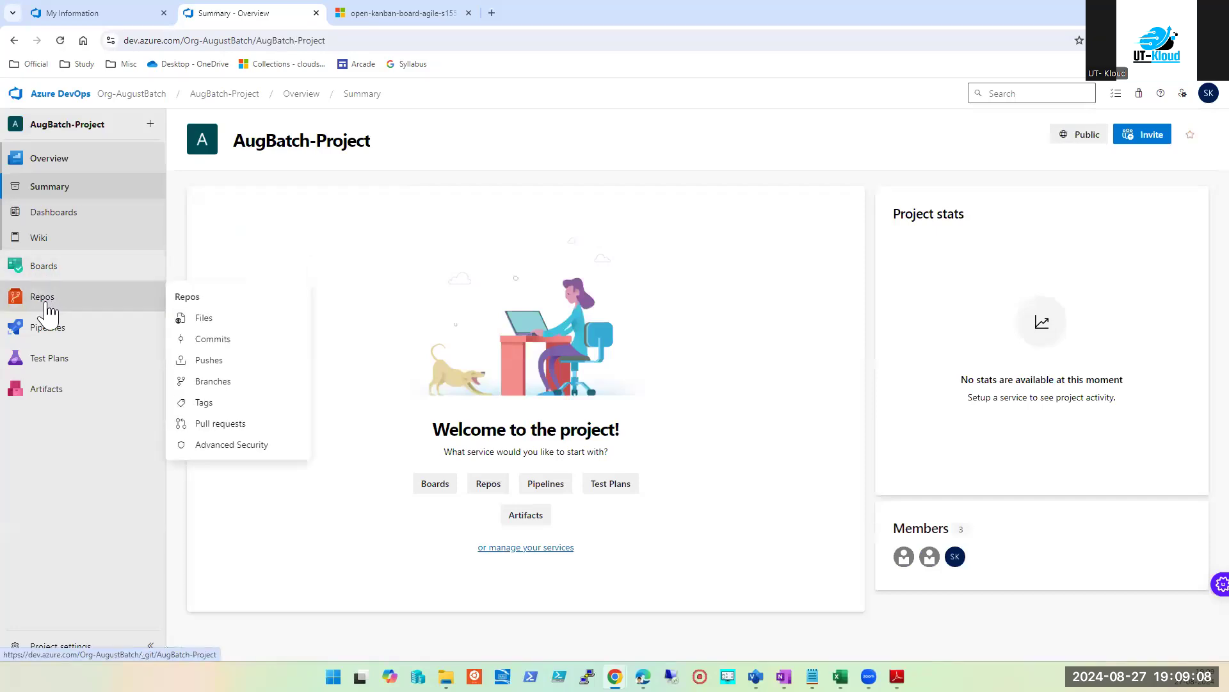
mouse_move(47, 344)
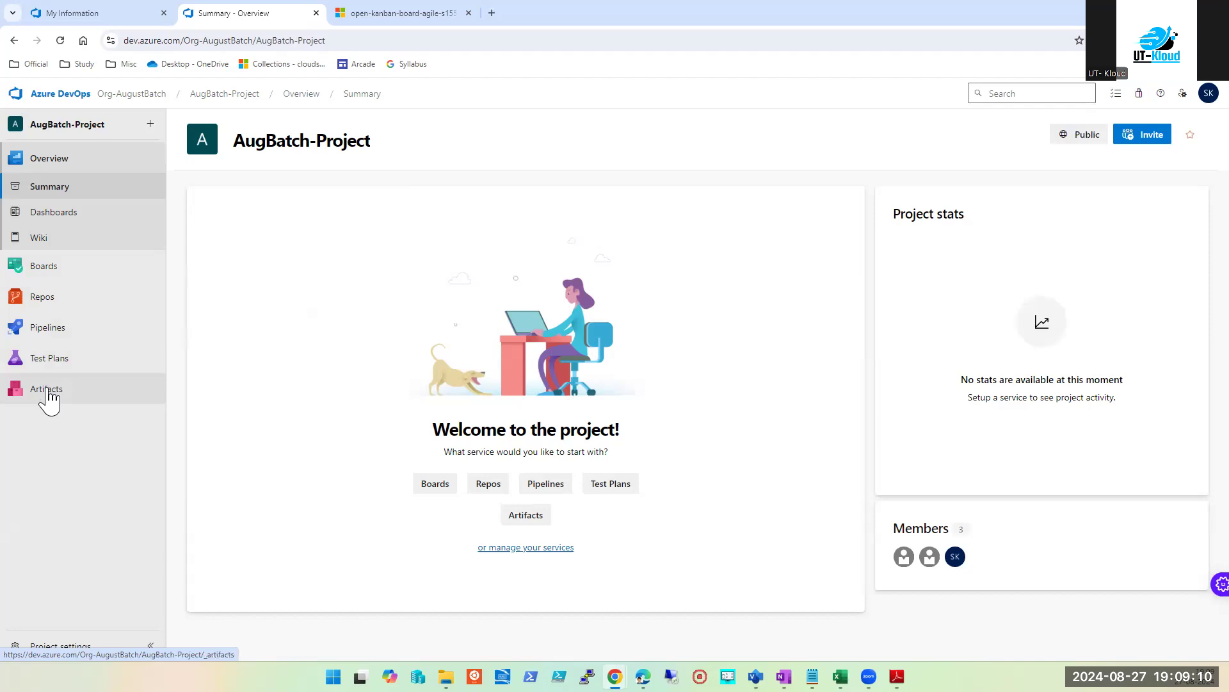
mouse_move(48, 309)
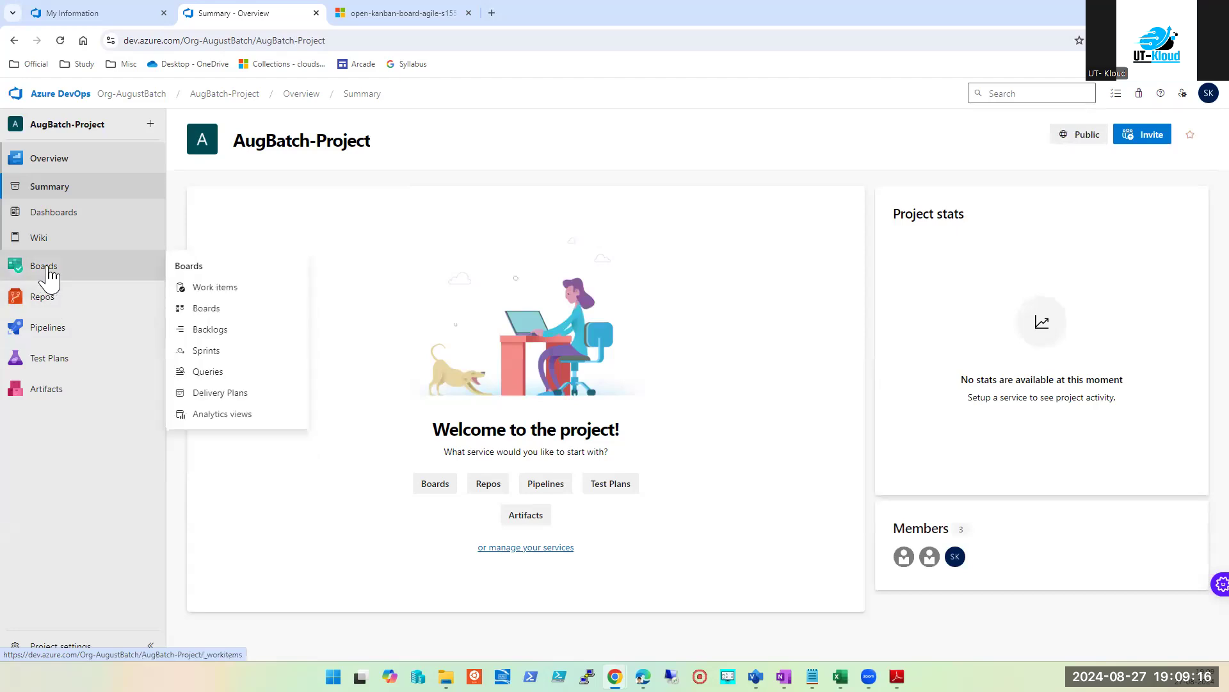
left_click(49, 274)
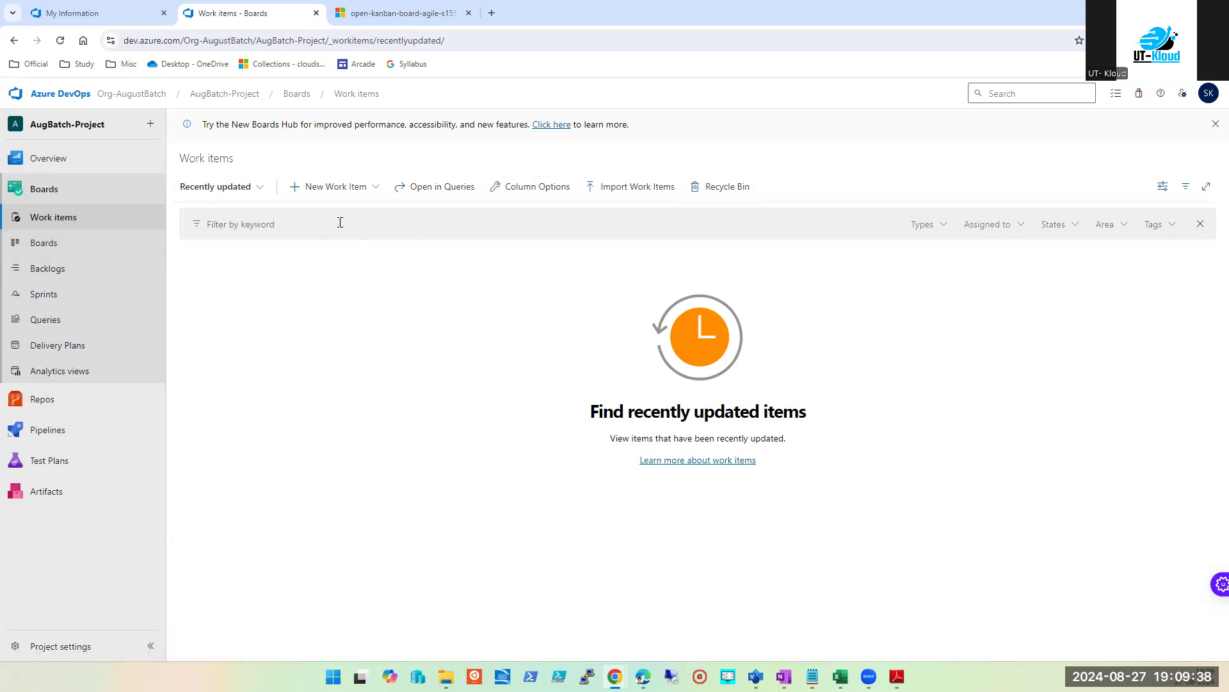
left_click(381, 189)
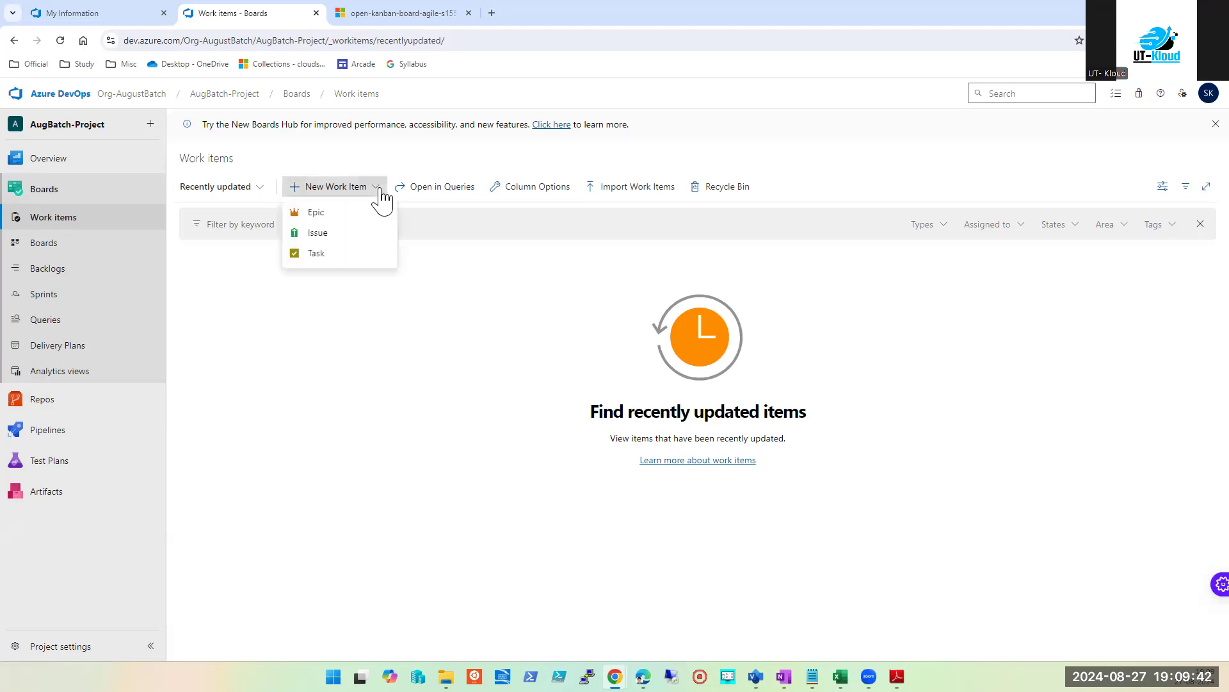
Step: Check the OneNote notes on work item types, then start a new Epic
left_click(444, 479)
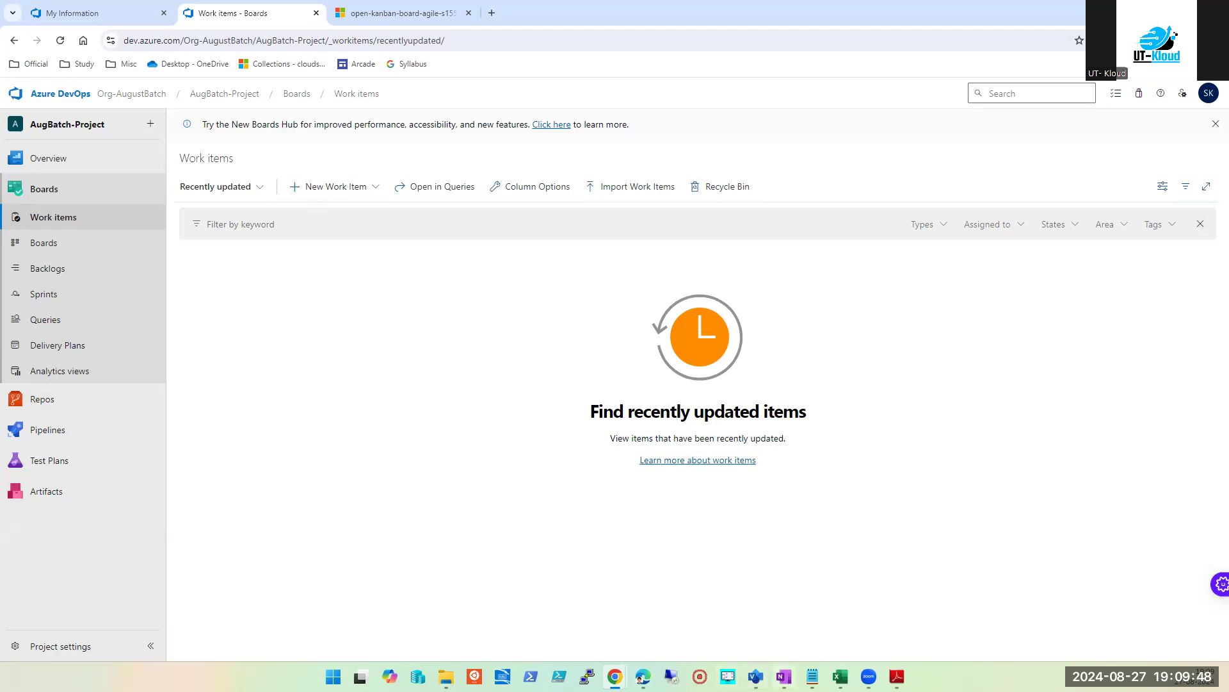
left_click(615, 676)
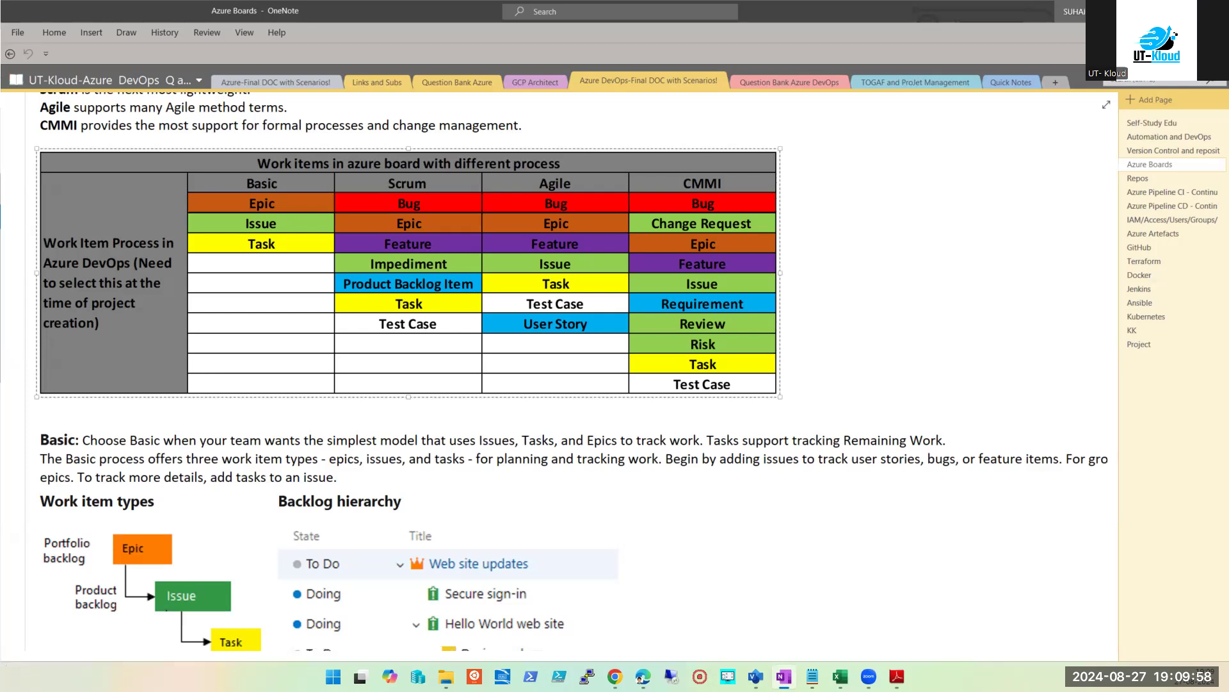
left_click(1153, 11)
left_click(378, 188)
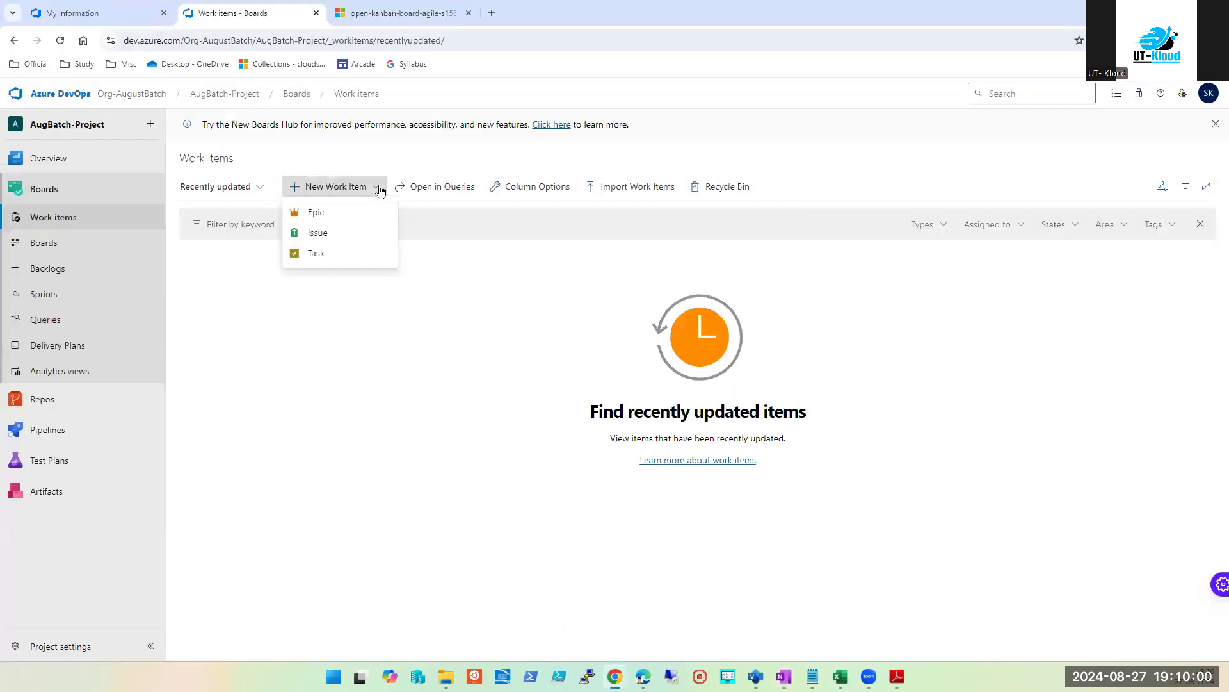
left_click(333, 213)
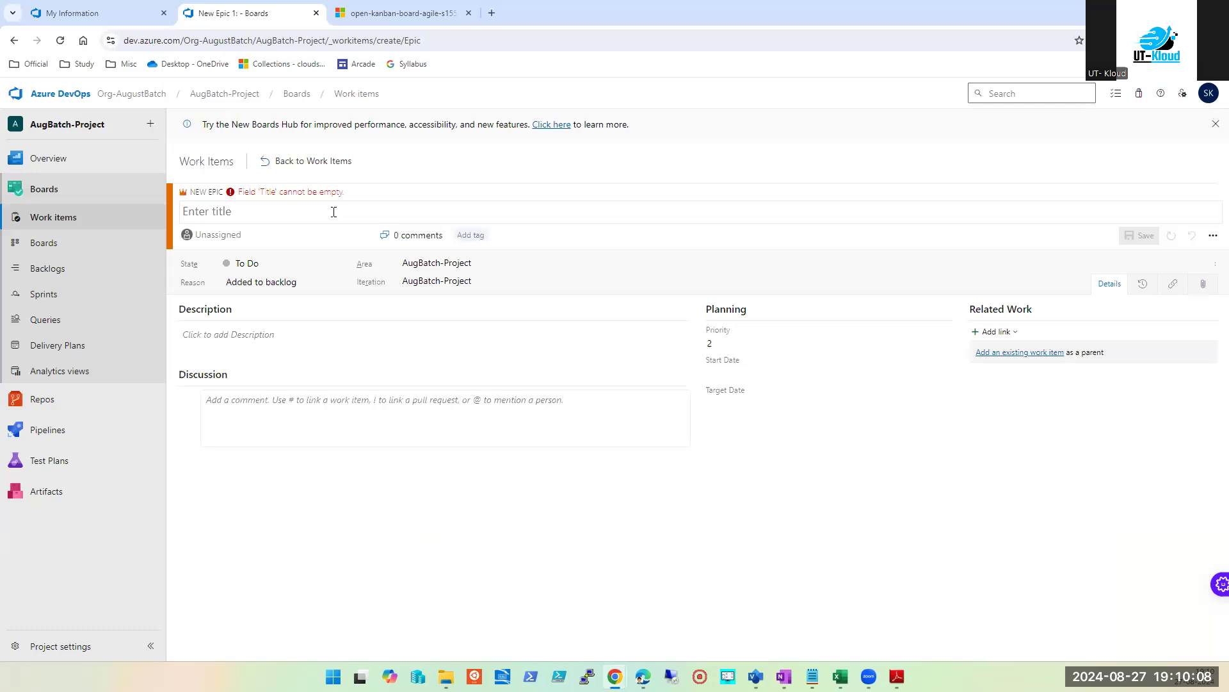
Step: Write the discussion comment 'Create a login page with signup with option', fixing 'signup' with Grammarly
left_click(296, 421)
type("Create a logi")
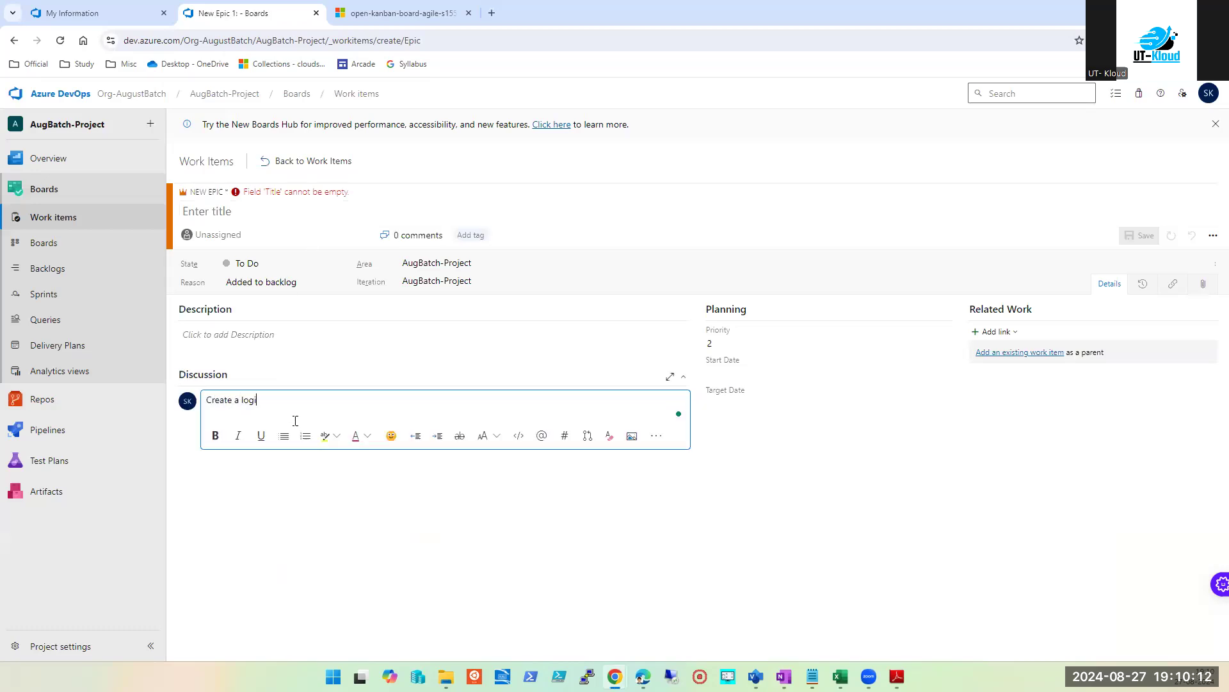
key("ctrl+shift+Left")
type("page with sungup with opt")
mouse_move(320, 400)
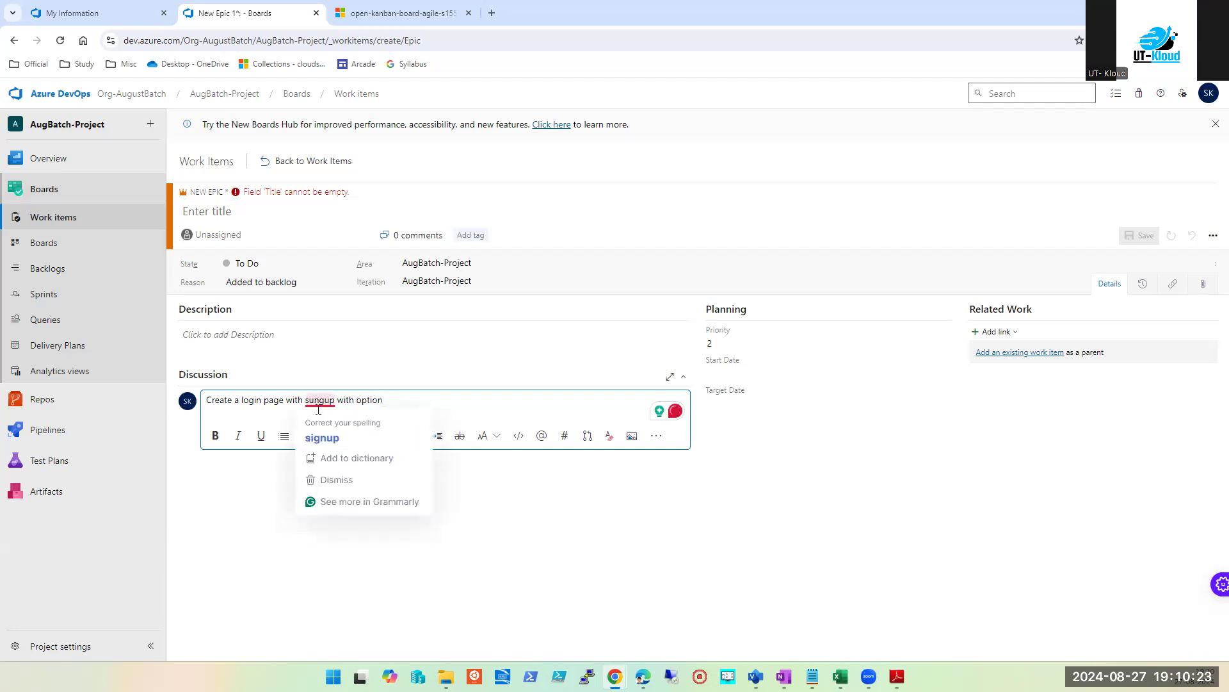
left_click(317, 437)
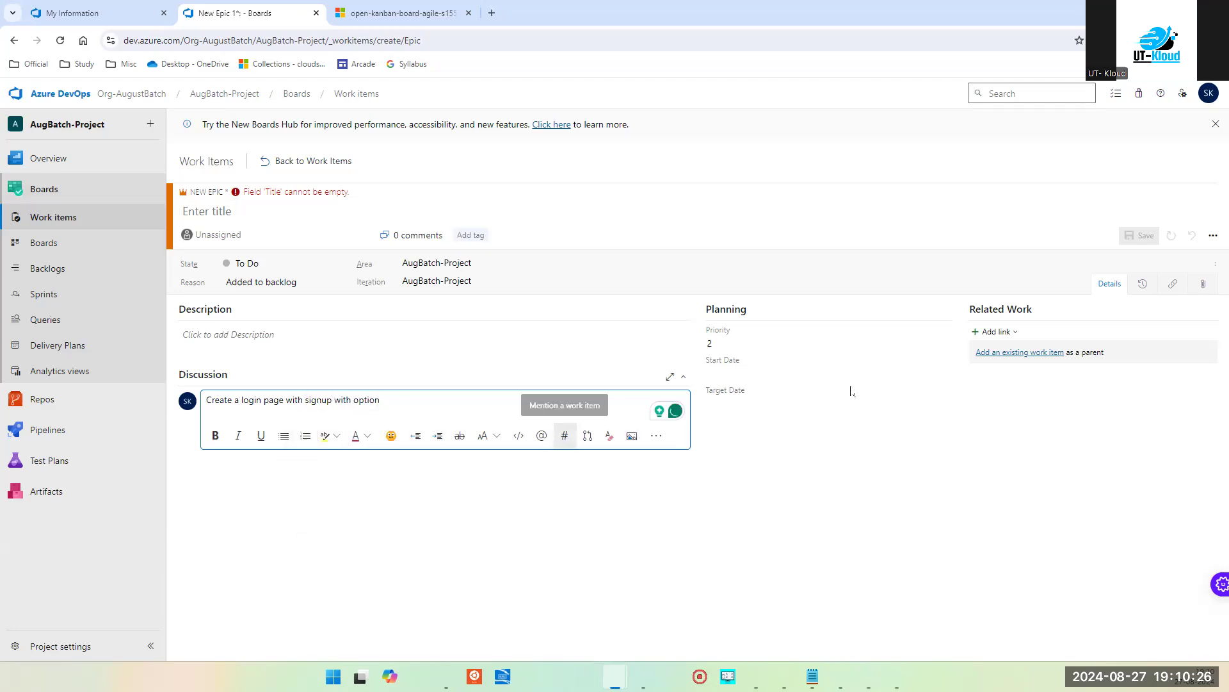
Step: Set the Epic's Start Date to 9/3/2024 and Target Date to 10/23/2024
left_click(748, 370)
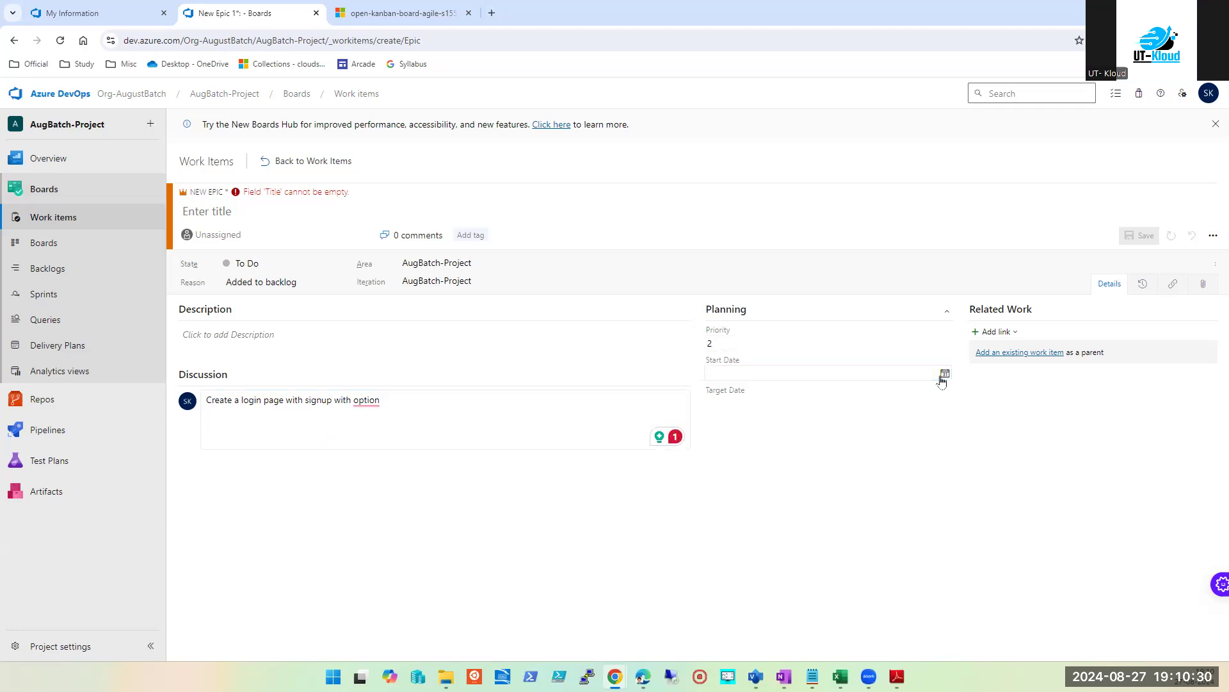
left_click(945, 374)
left_click(878, 472)
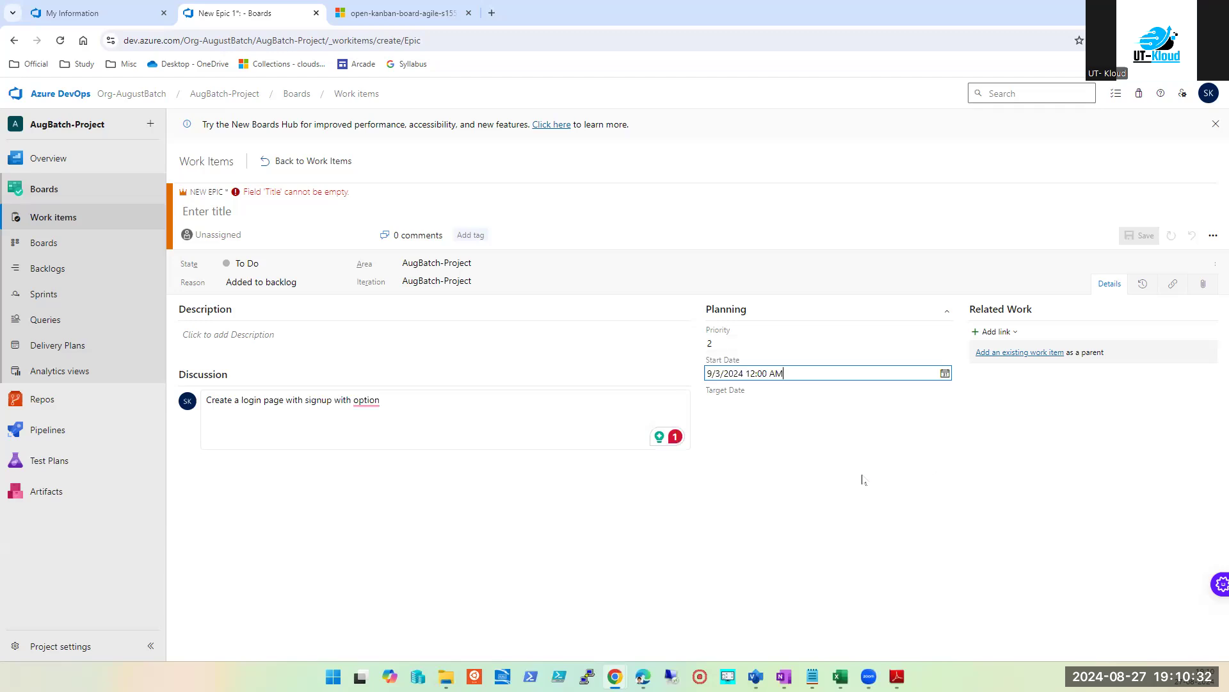
left_click(771, 403)
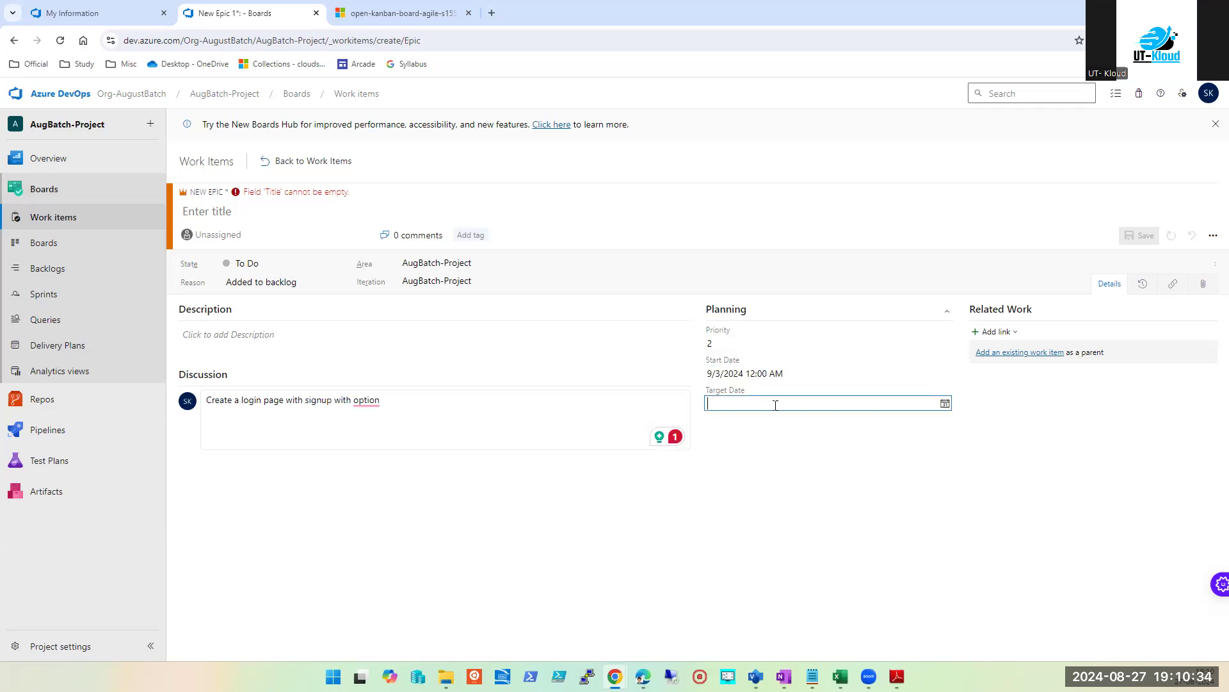
left_click(944, 403)
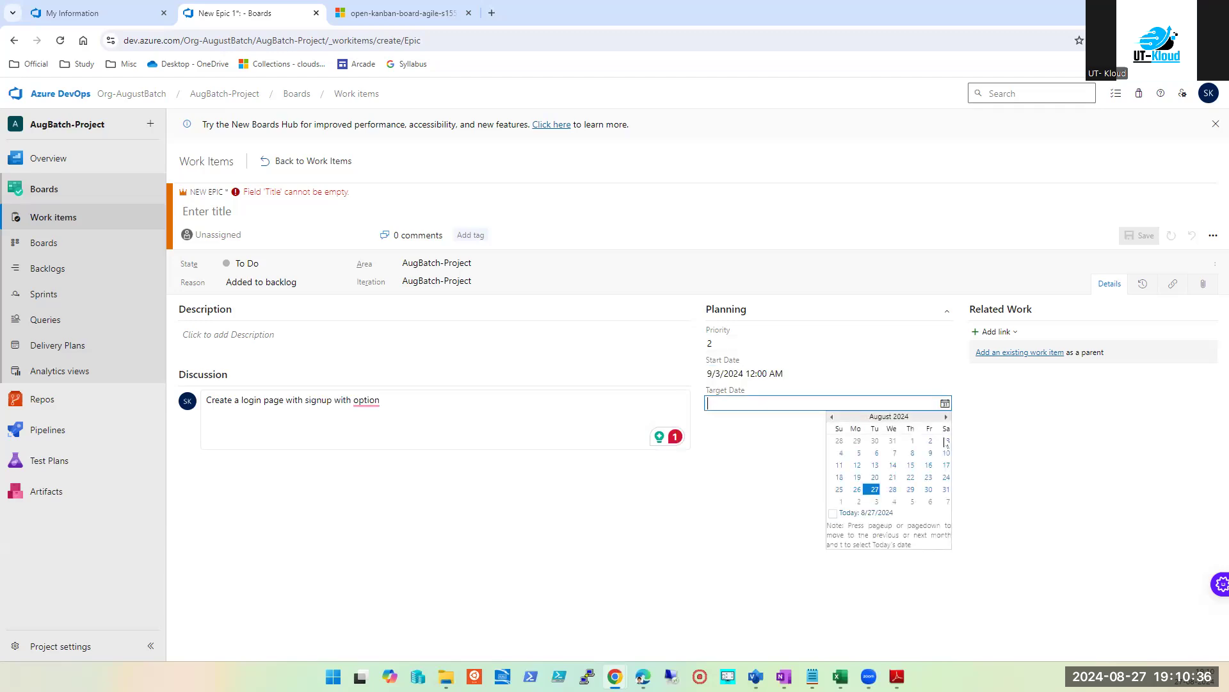
left_click(946, 421)
left_click(947, 420)
left_click(893, 477)
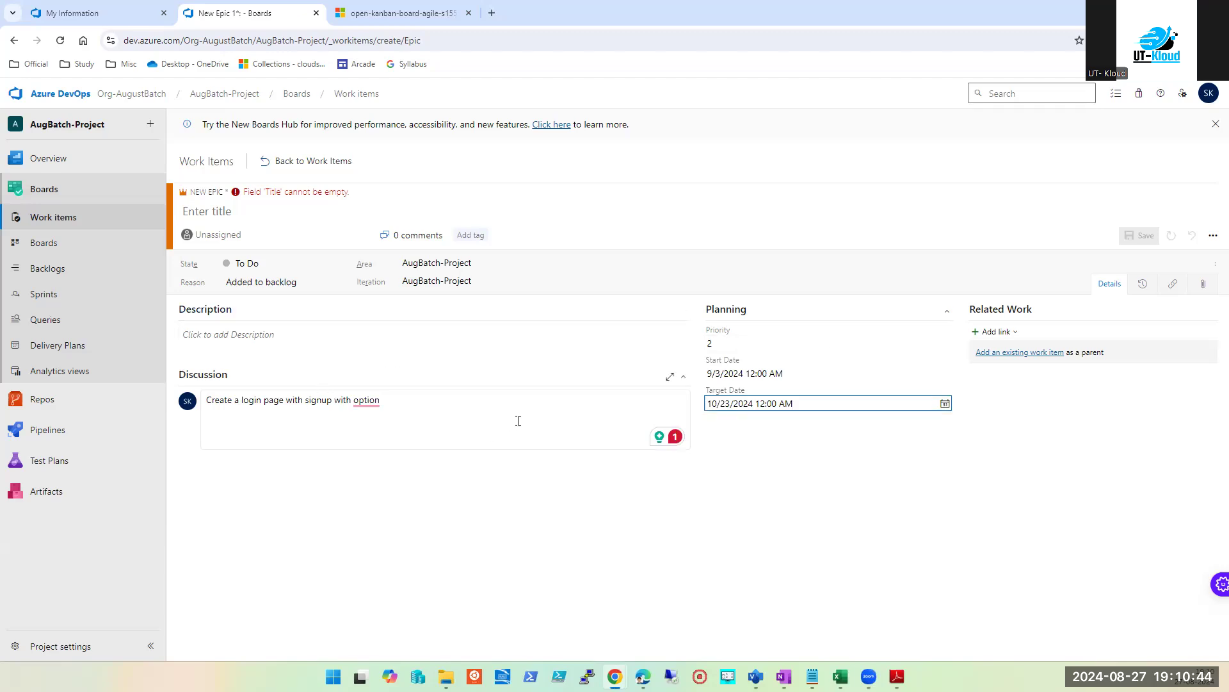
Step: Insert 'the' before 'option' in the discussion comment
right_click(374, 407)
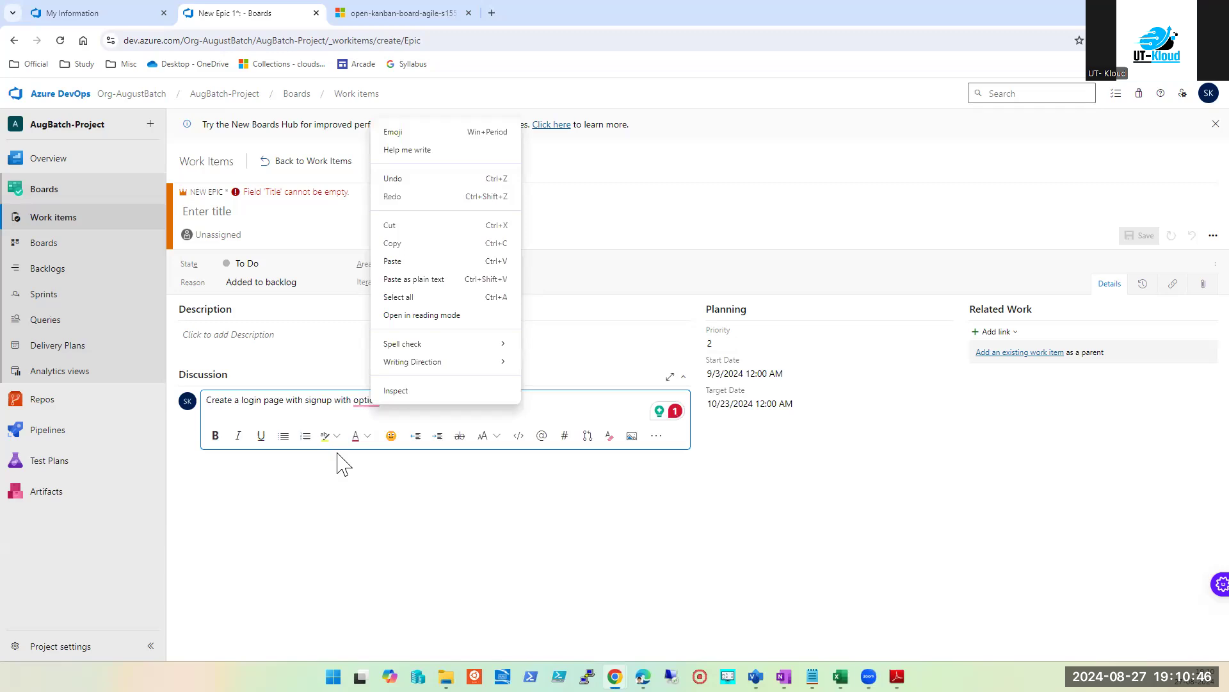
left_click(347, 398)
mouse_move(365, 400)
left_click(376, 435)
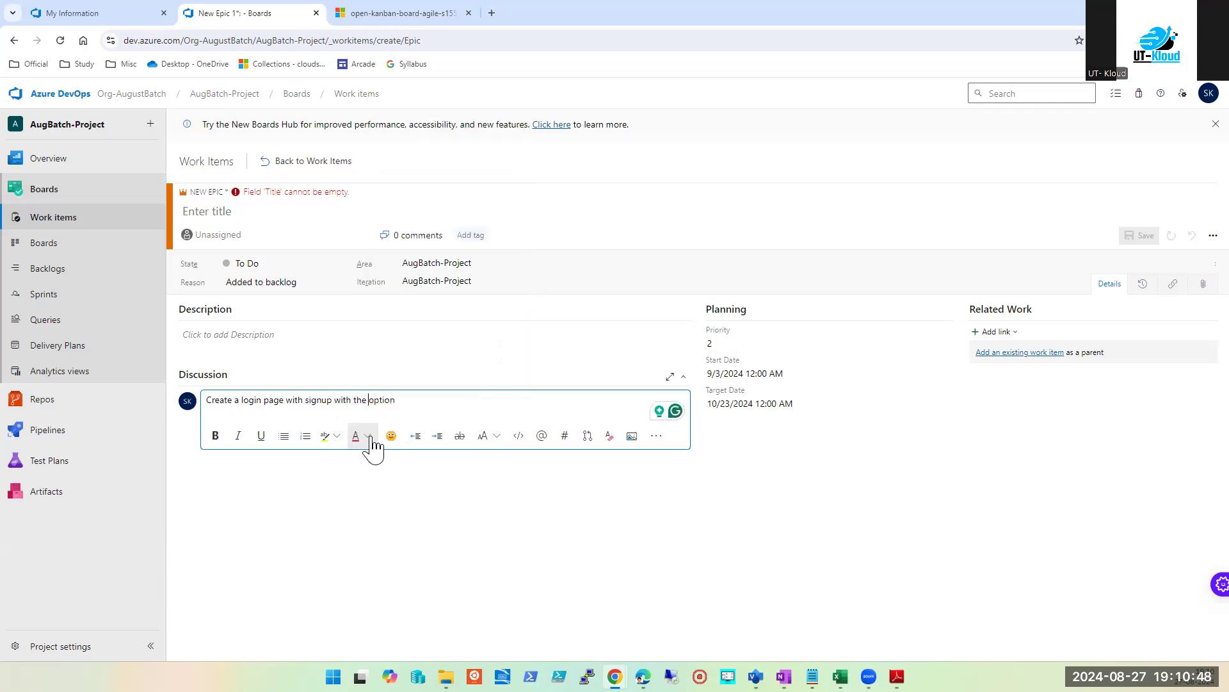
left_click(706, 572)
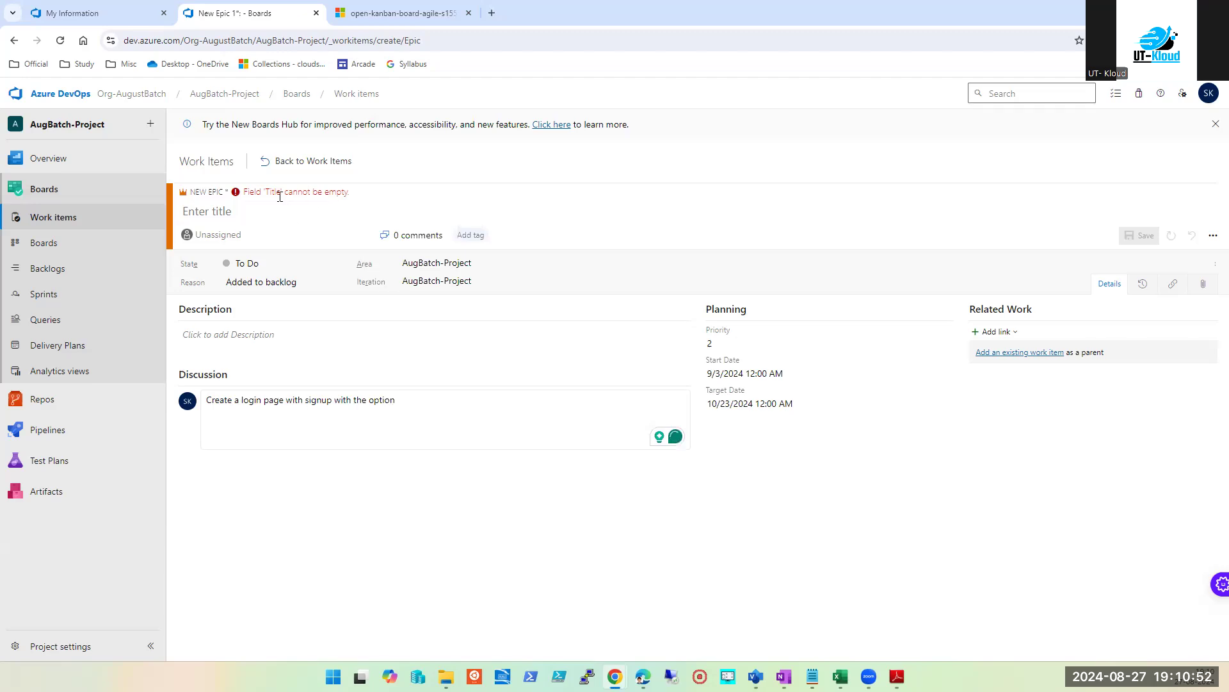
Step: Cut the full sentence out of the discussion comment
triple_click(271, 402)
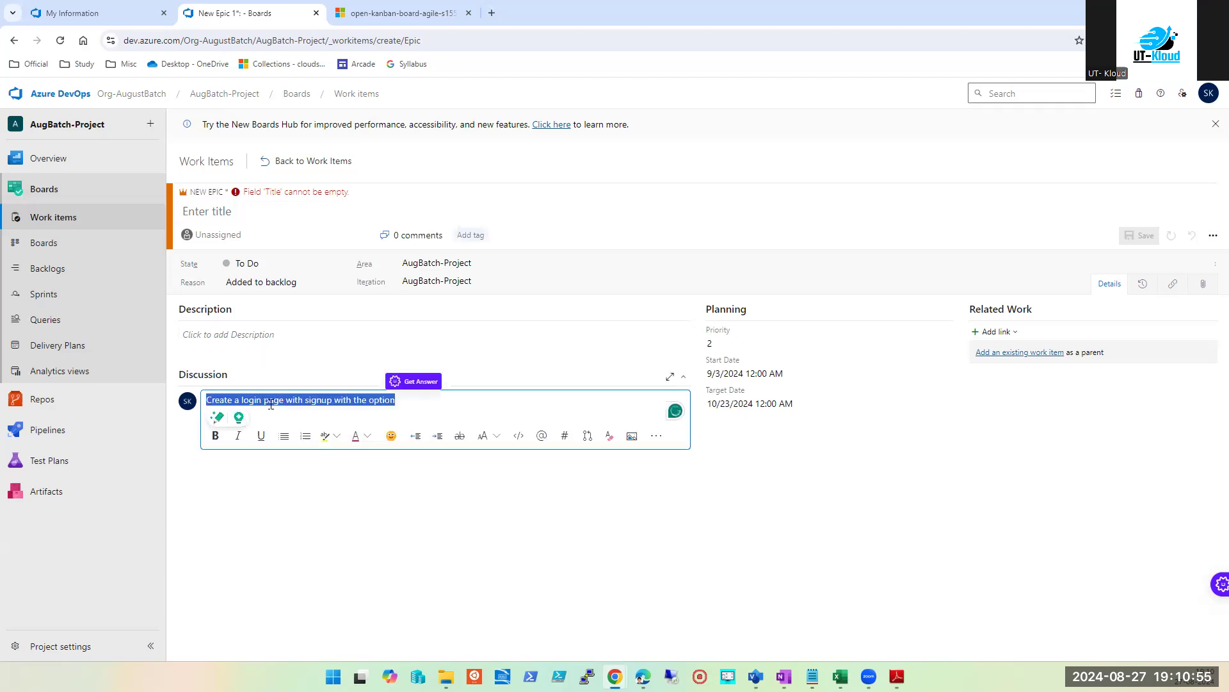
left_click(234, 348)
left_click(286, 446)
left_click(288, 454)
left_click(283, 421)
key("ctrl+a")
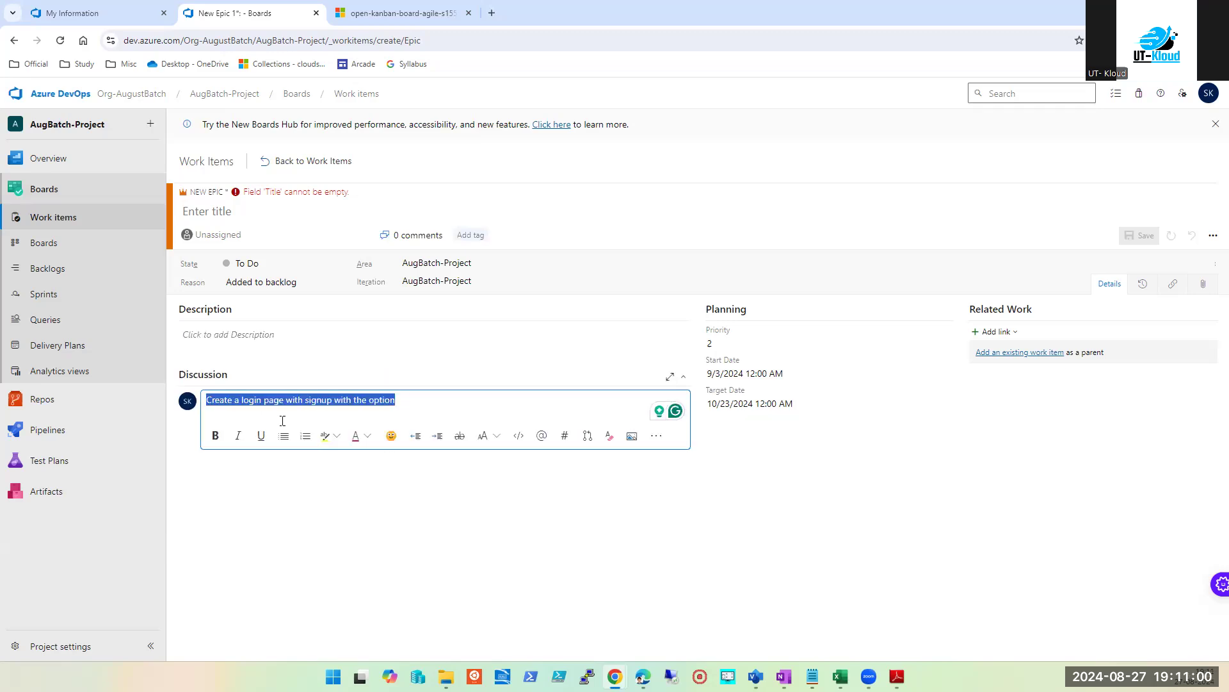
key("ctrl+x")
Step: Paste 'Create a login page with signup with the option' into the Description and the discussion comment
left_click(260, 335)
key("ctrl+v")
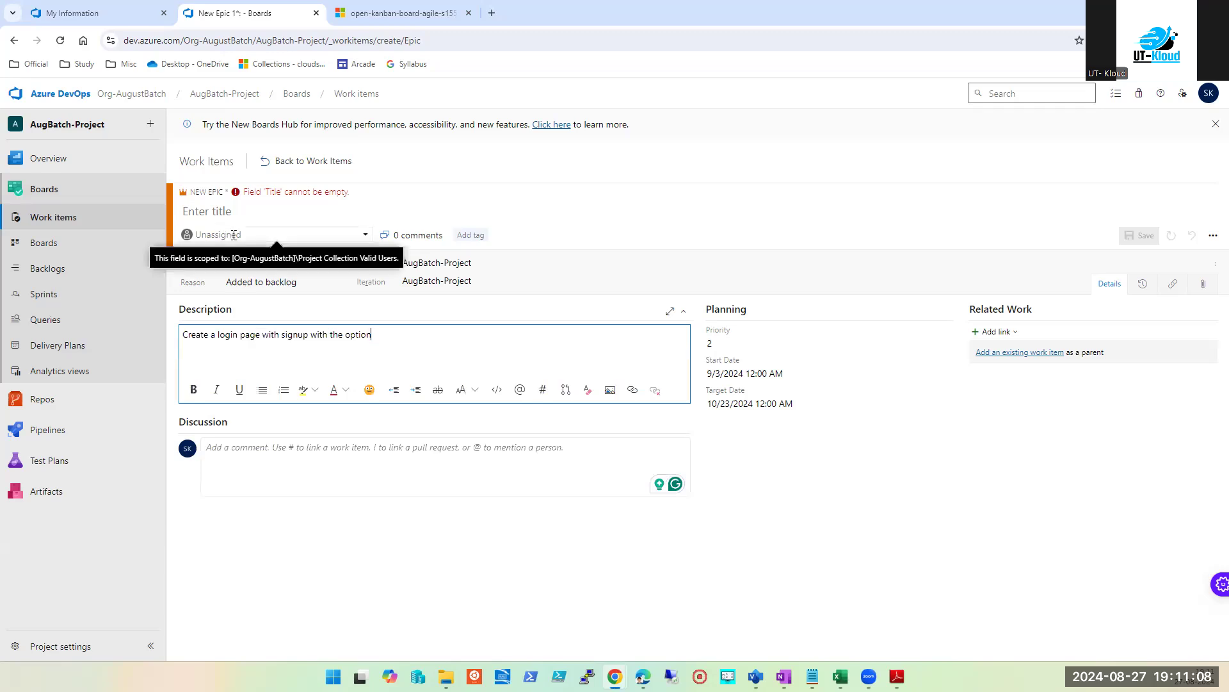
left_click(327, 598)
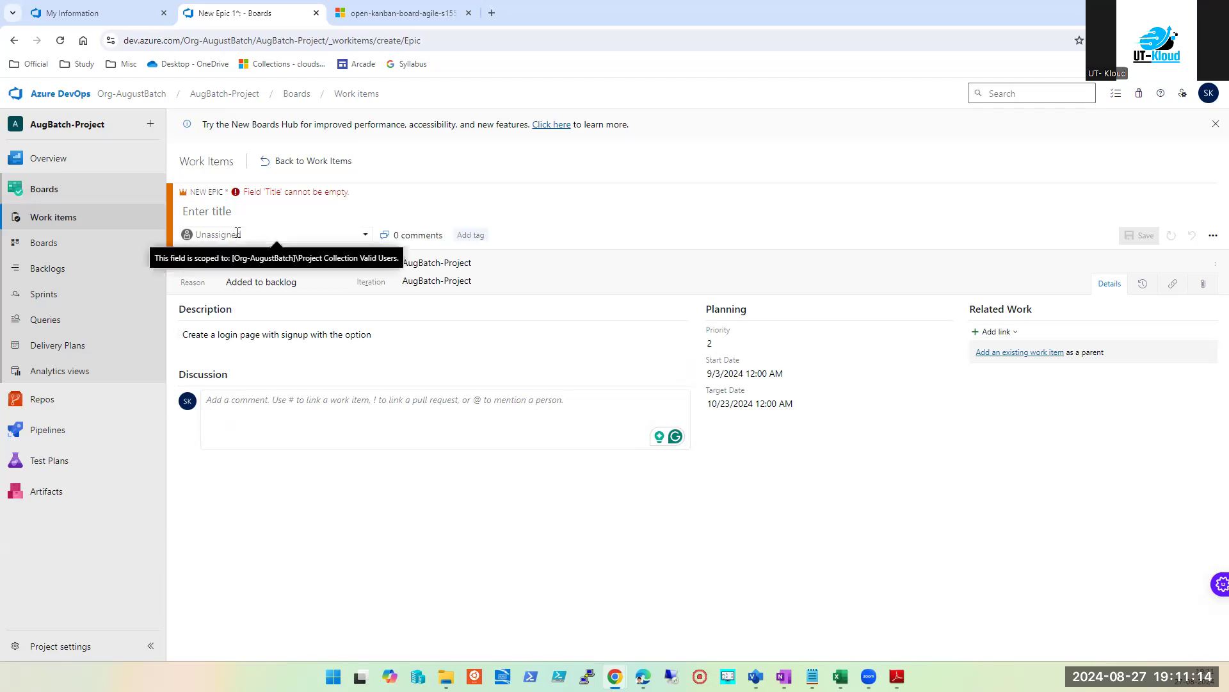
left_click(282, 422)
key("ctrl+v")
left_click(301, 544)
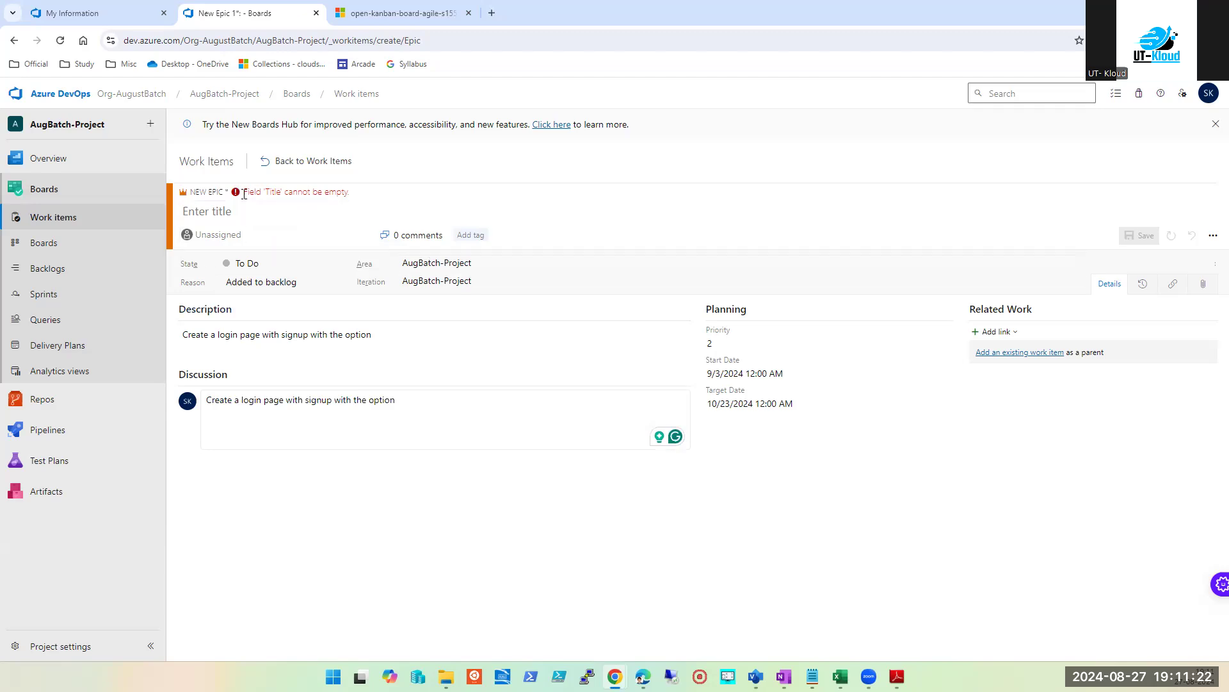
Step: Set the Epic title to 'Create a login' by pasting the sentence and trimming it
left_click(196, 217)
key("ctrl+v")
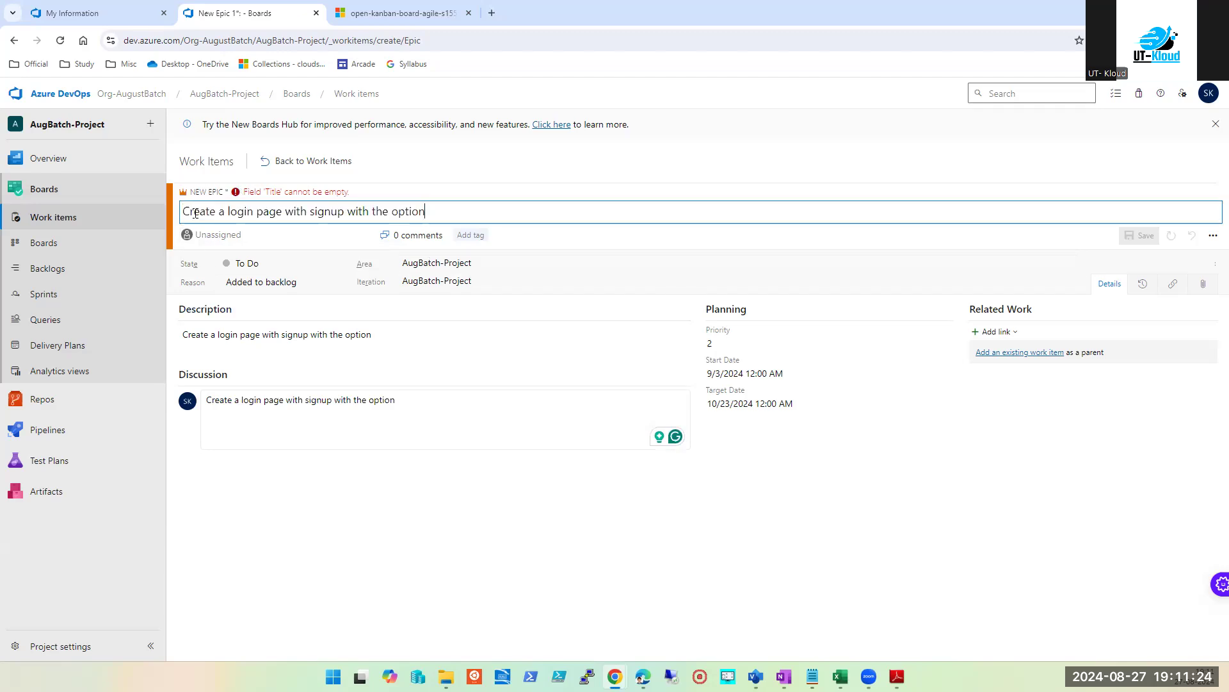
left_click(424, 529)
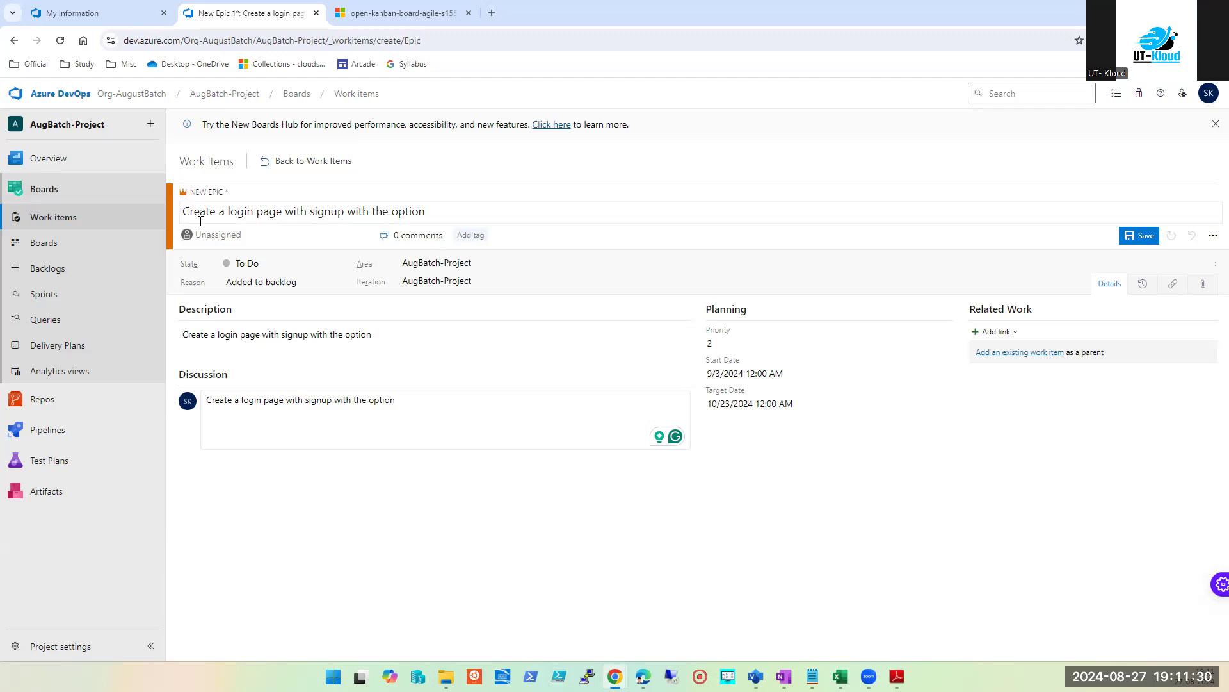
left_click_drag(258, 217, 562, 235)
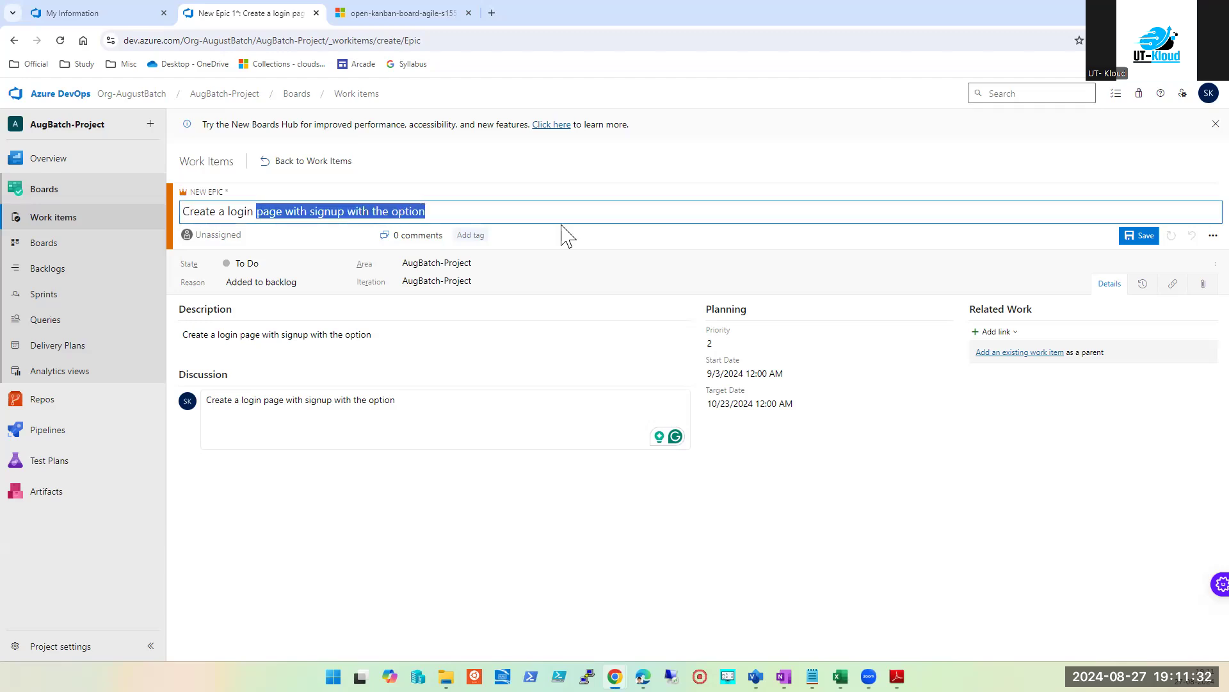
key("BackSpace")
Step: Clear the discussion comment draft
left_click(350, 416)
key("ctrl+a")
key("BackSpace")
left_click(346, 587)
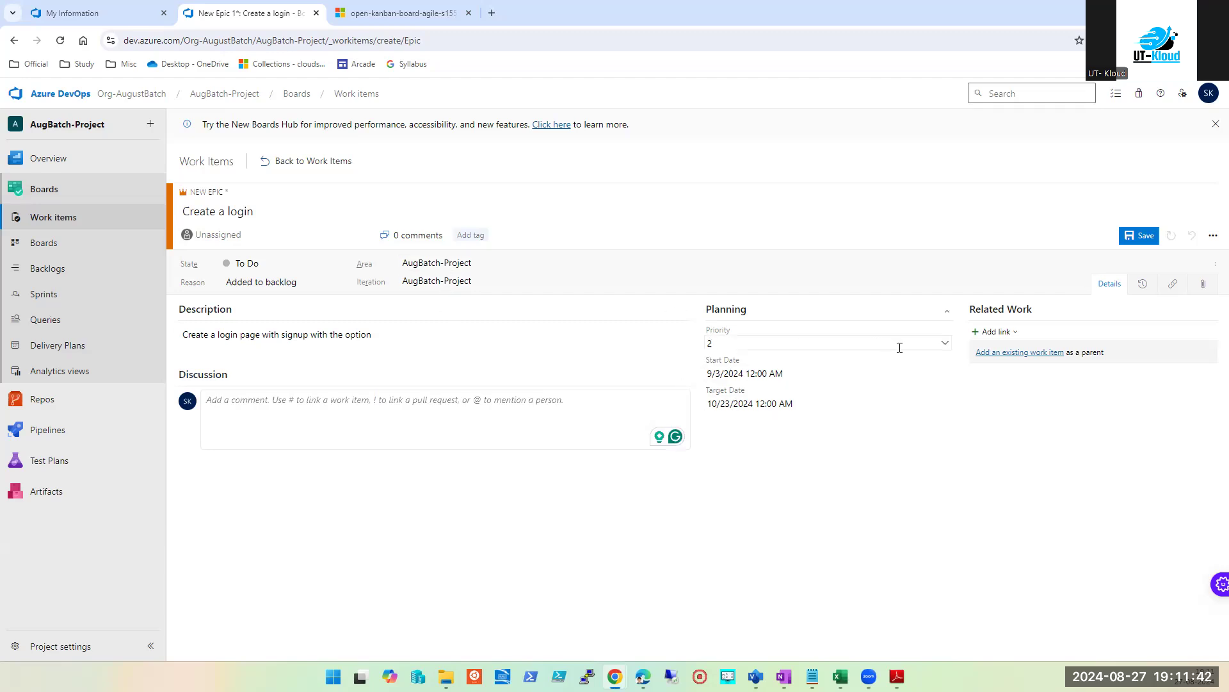
Step: Set the Epic's priority to 3 and save it as Epic 1
left_click(945, 344)
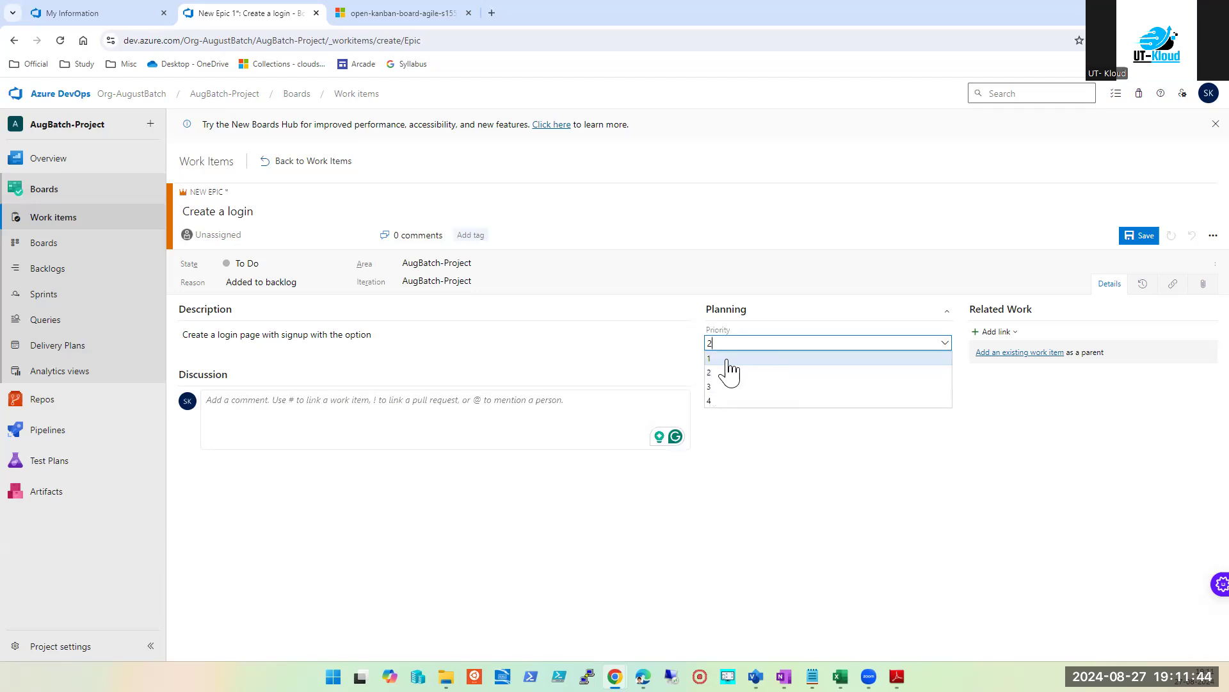
left_click(724, 387)
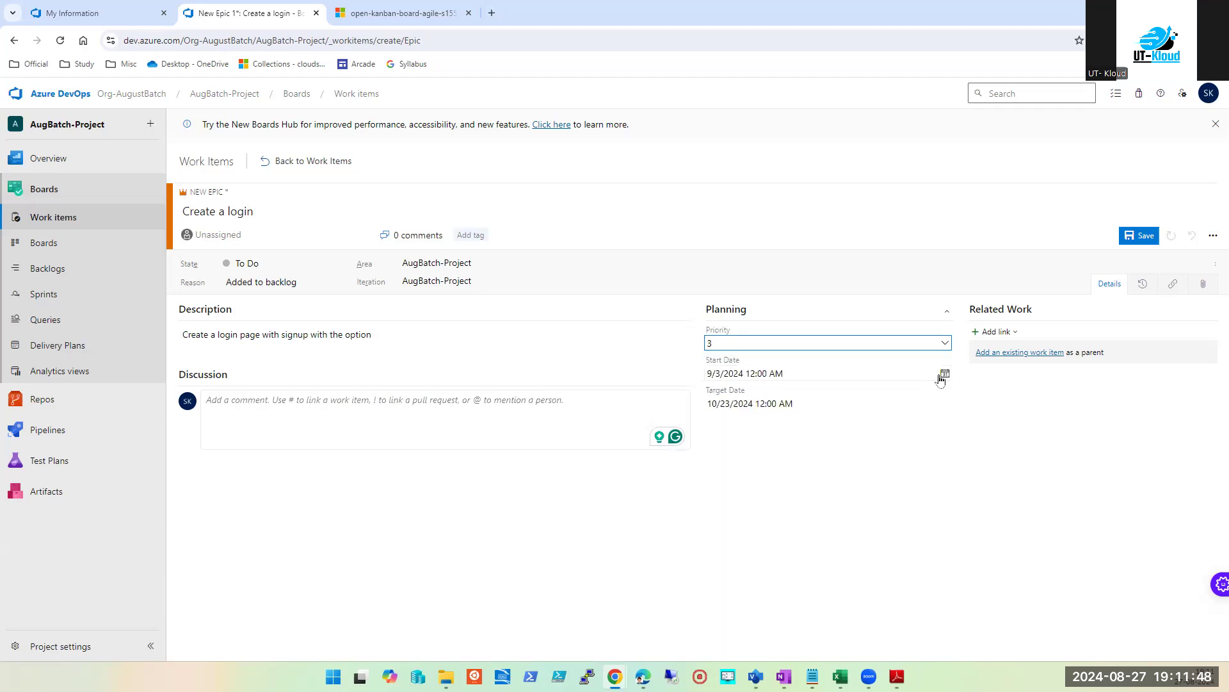
left_click(1147, 237)
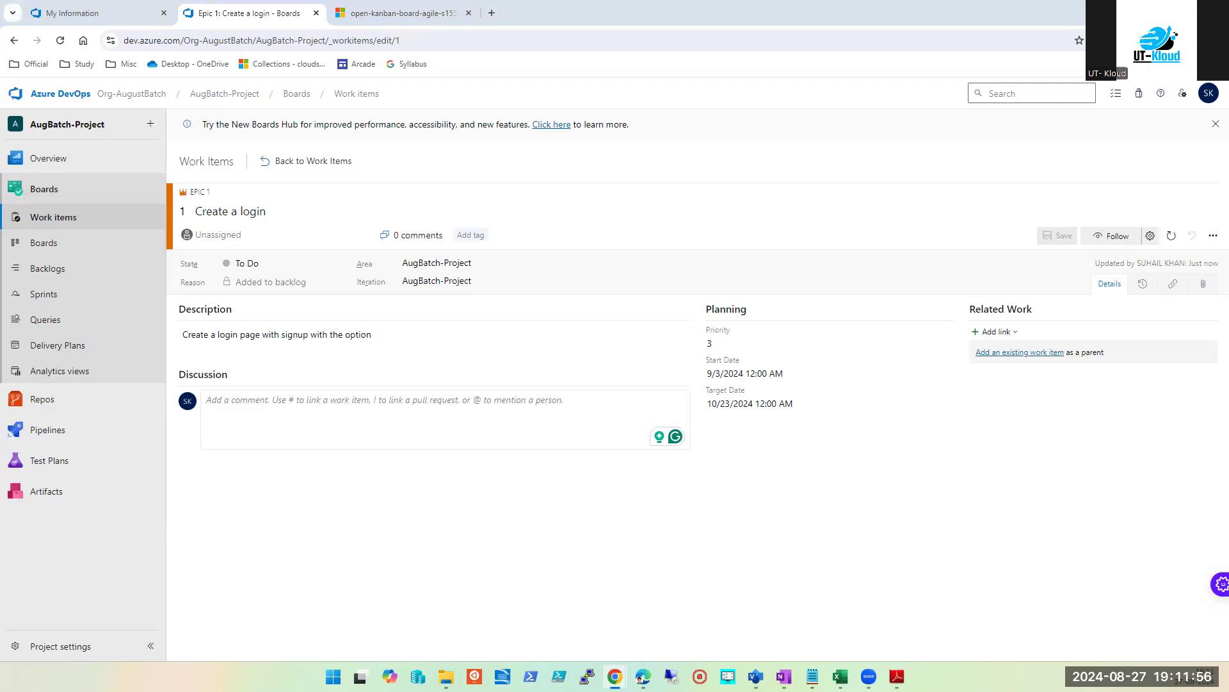
Step: Go back to Work items and consult the OneNote process table on work item types
left_click(299, 95)
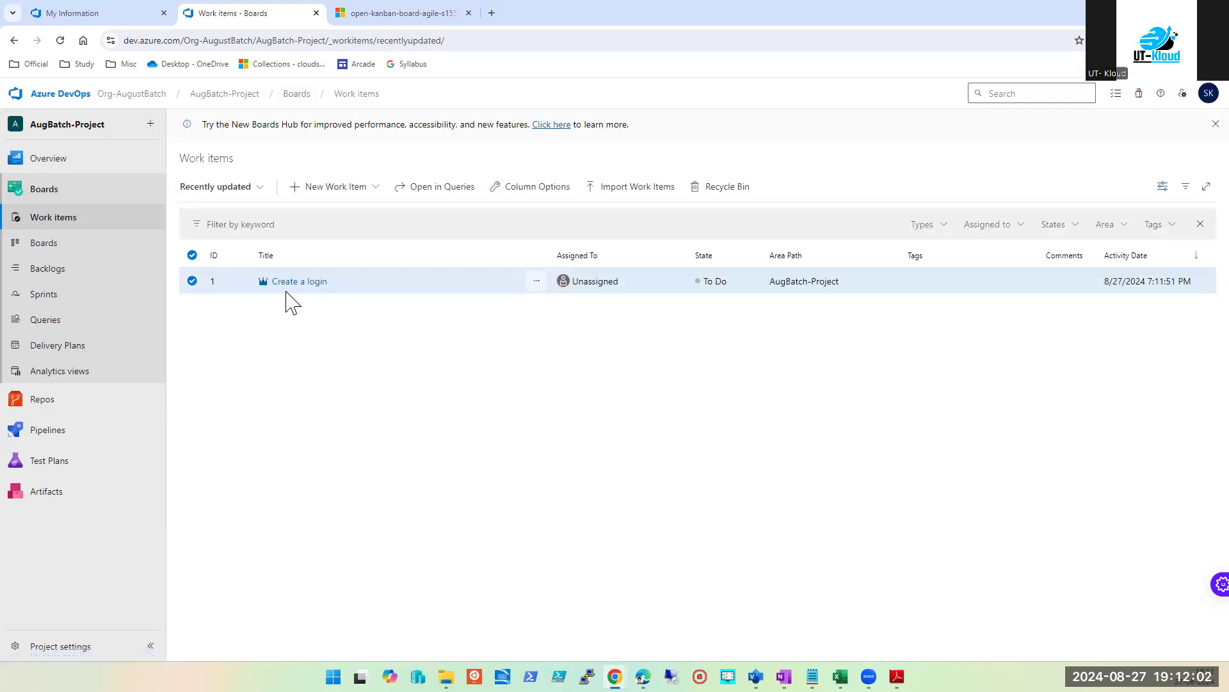
left_click(370, 388)
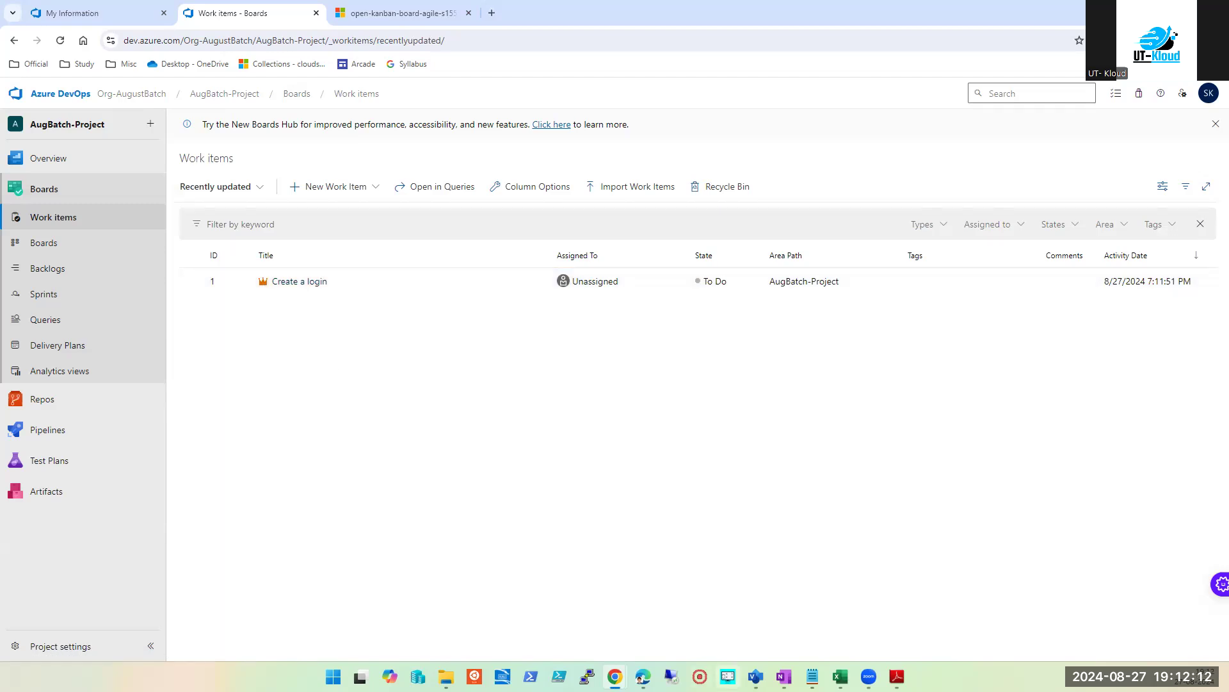
left_click(784, 676)
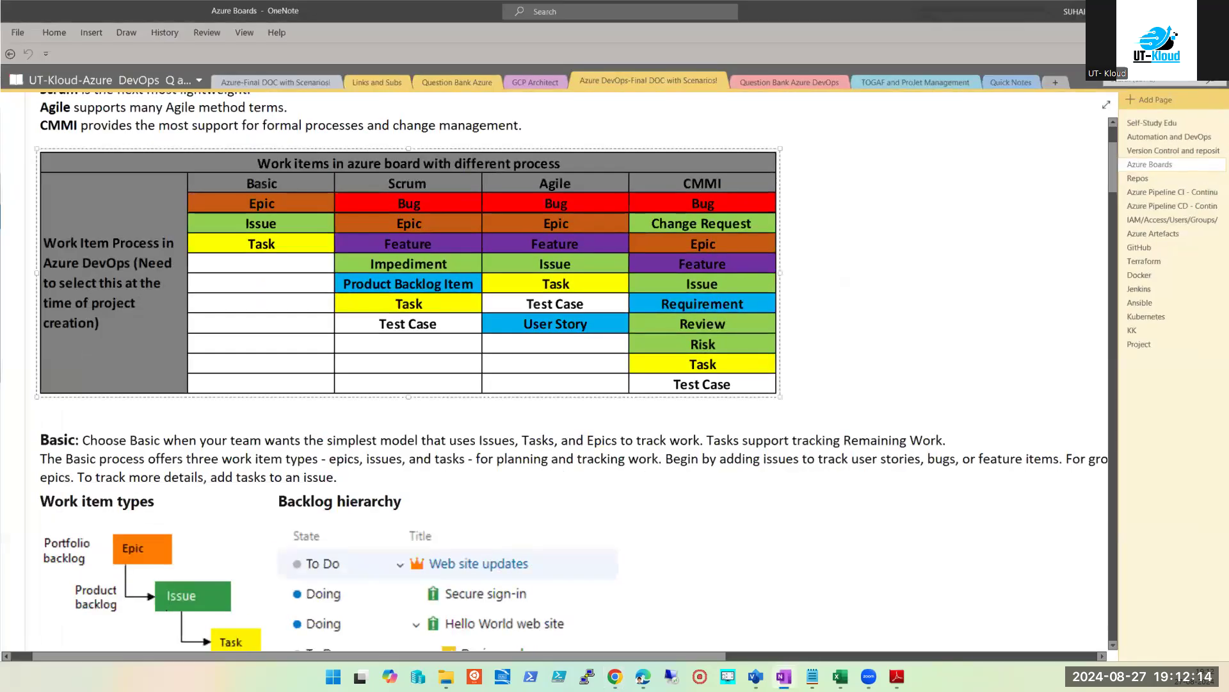
key("alt+Tab")
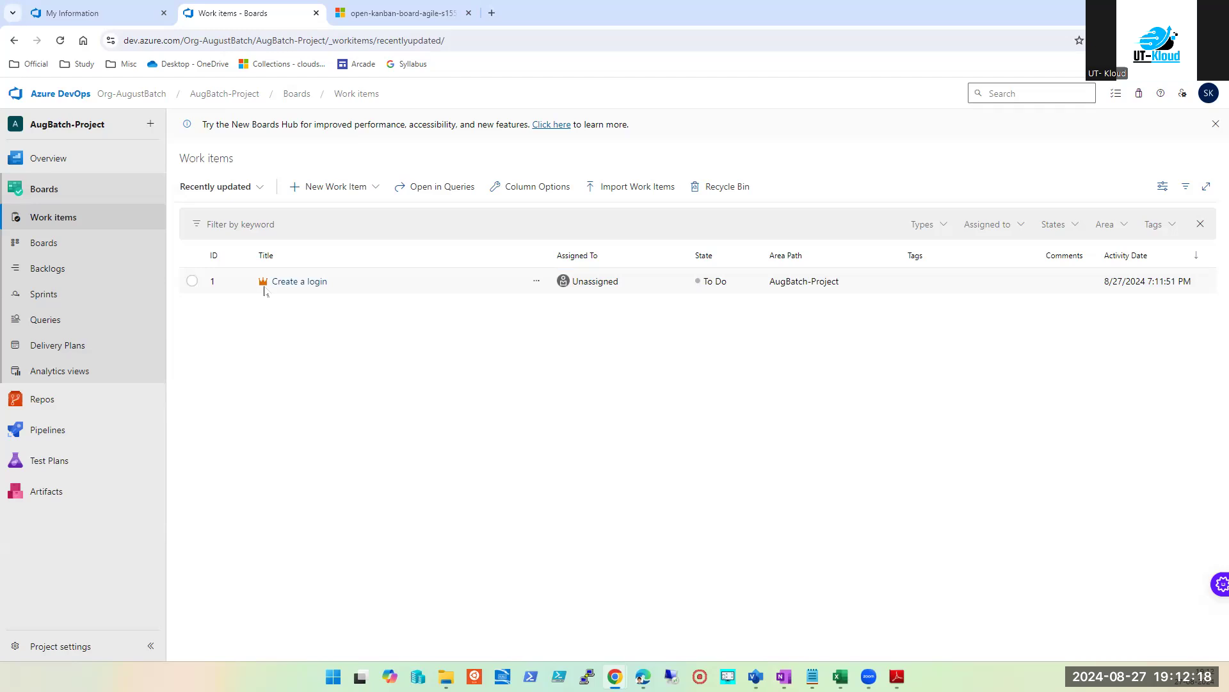
key("alt+Tab")
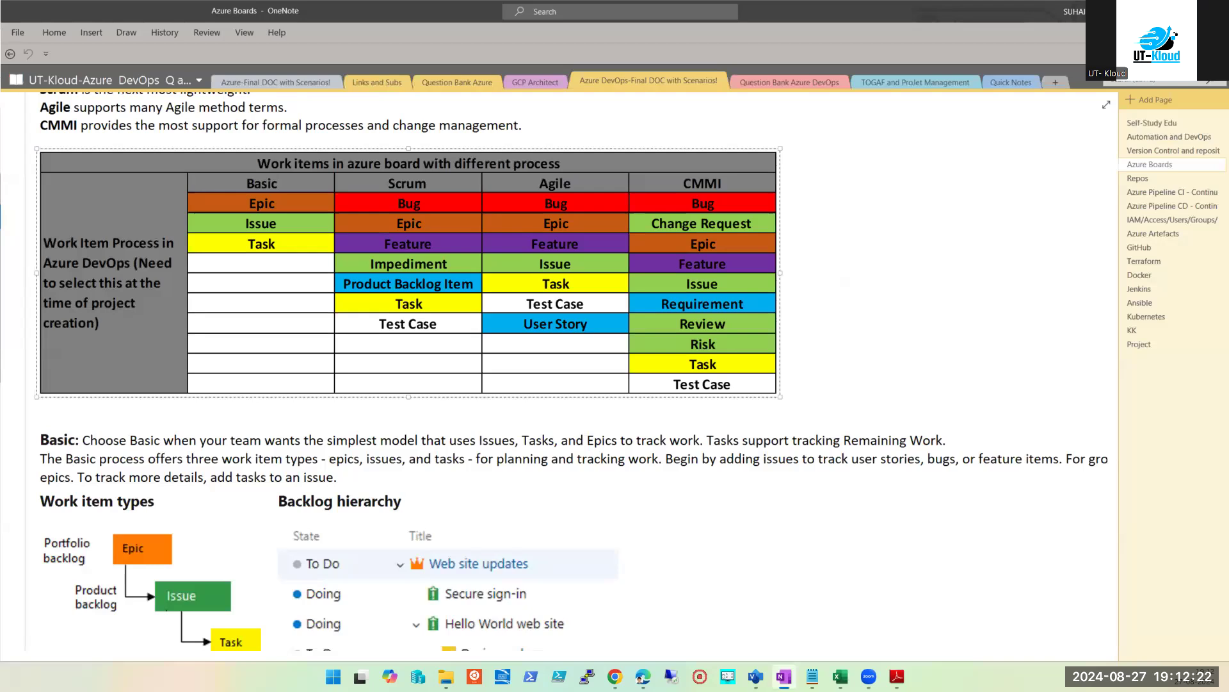
key("alt+Tab")
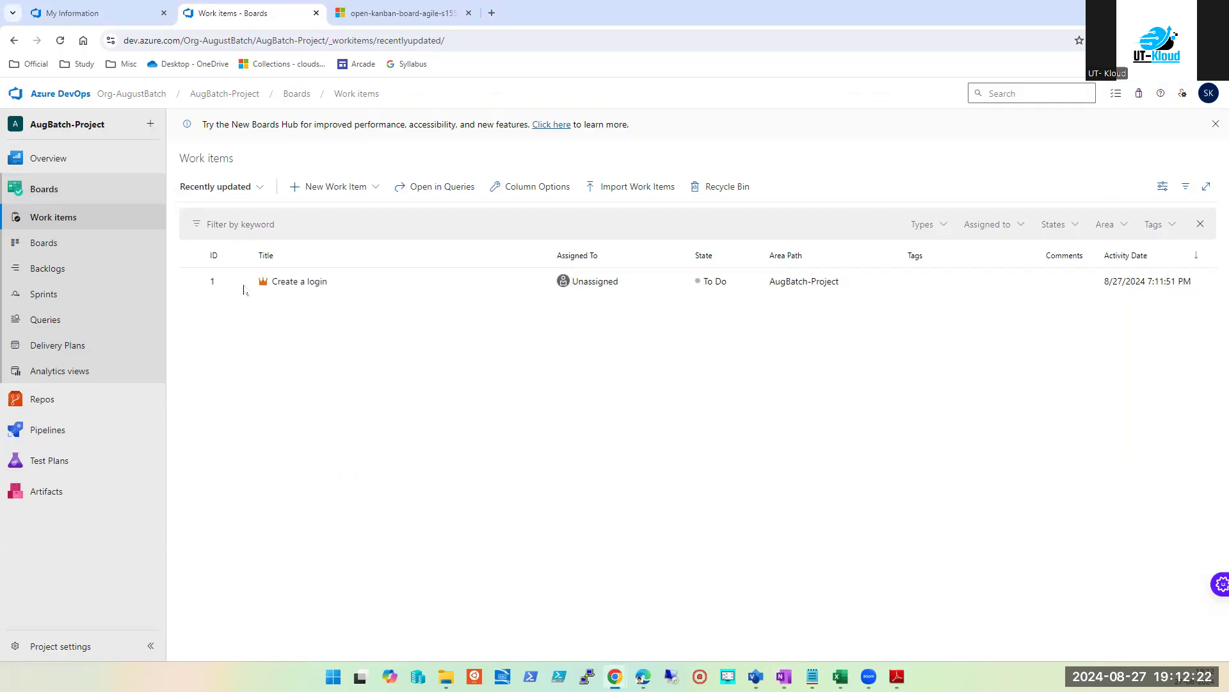
Step: Create and save Issue 'login in buttin not working' with the title copied into its Description
left_click(376, 190)
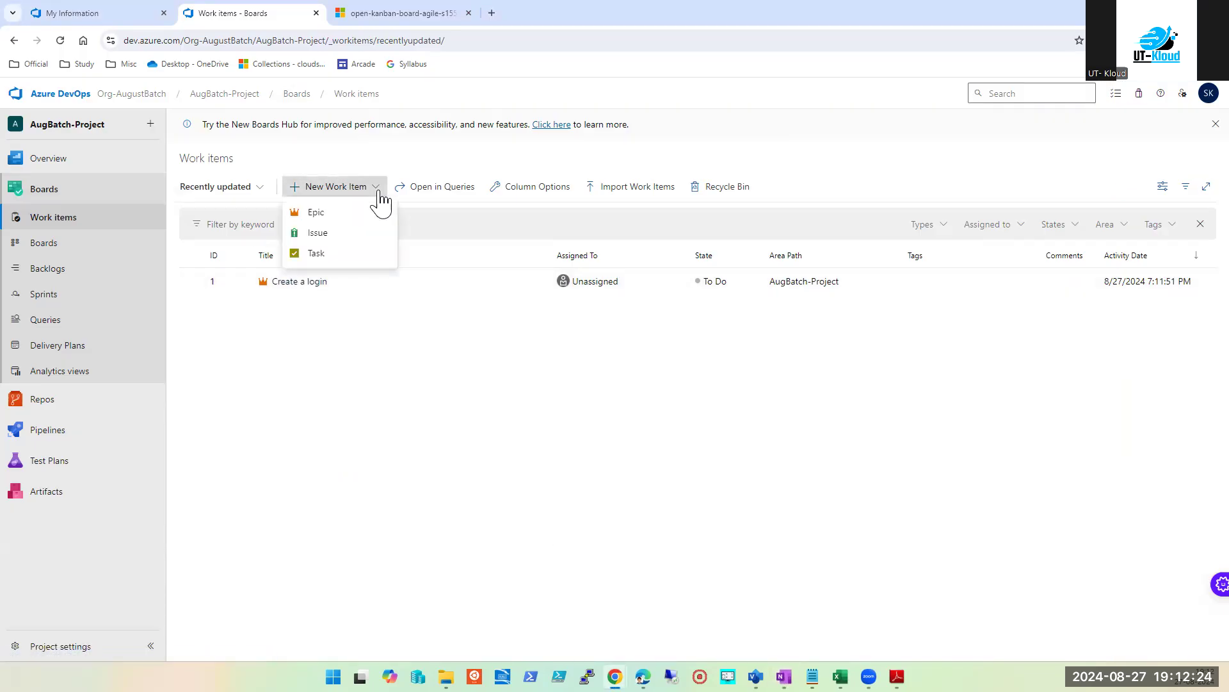
left_click(324, 237)
left_click(282, 216)
type("login in buttin not working")
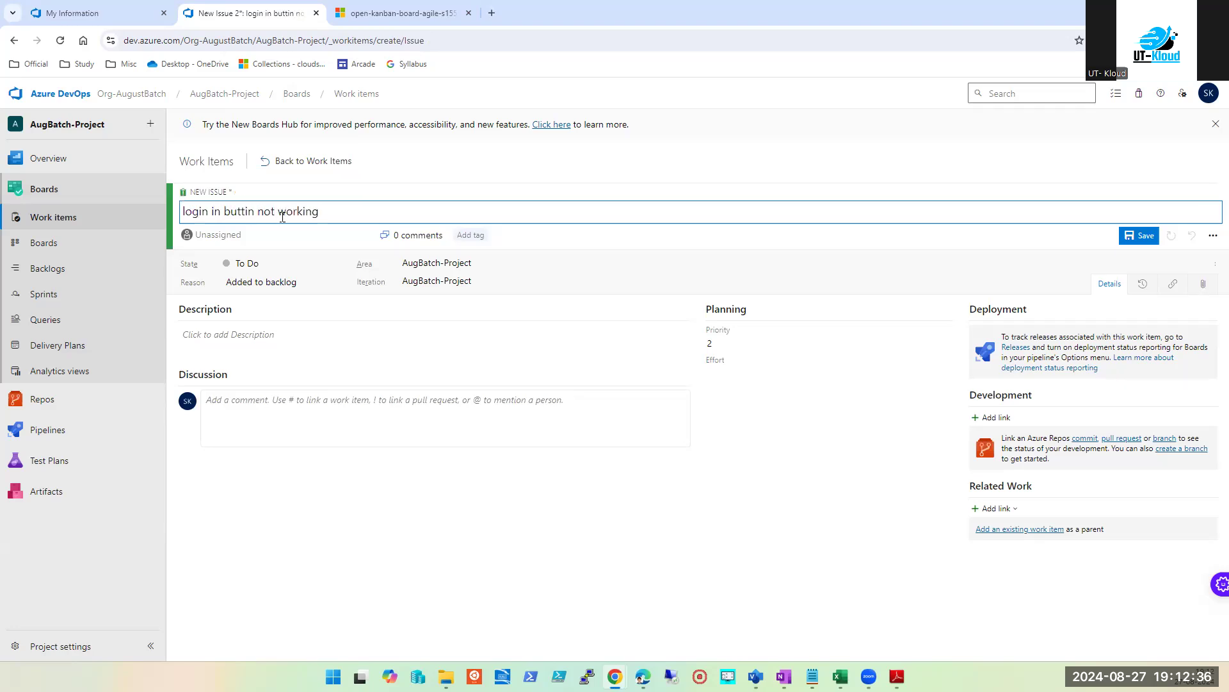
key("ctrl+a")
key("ctrl+c")
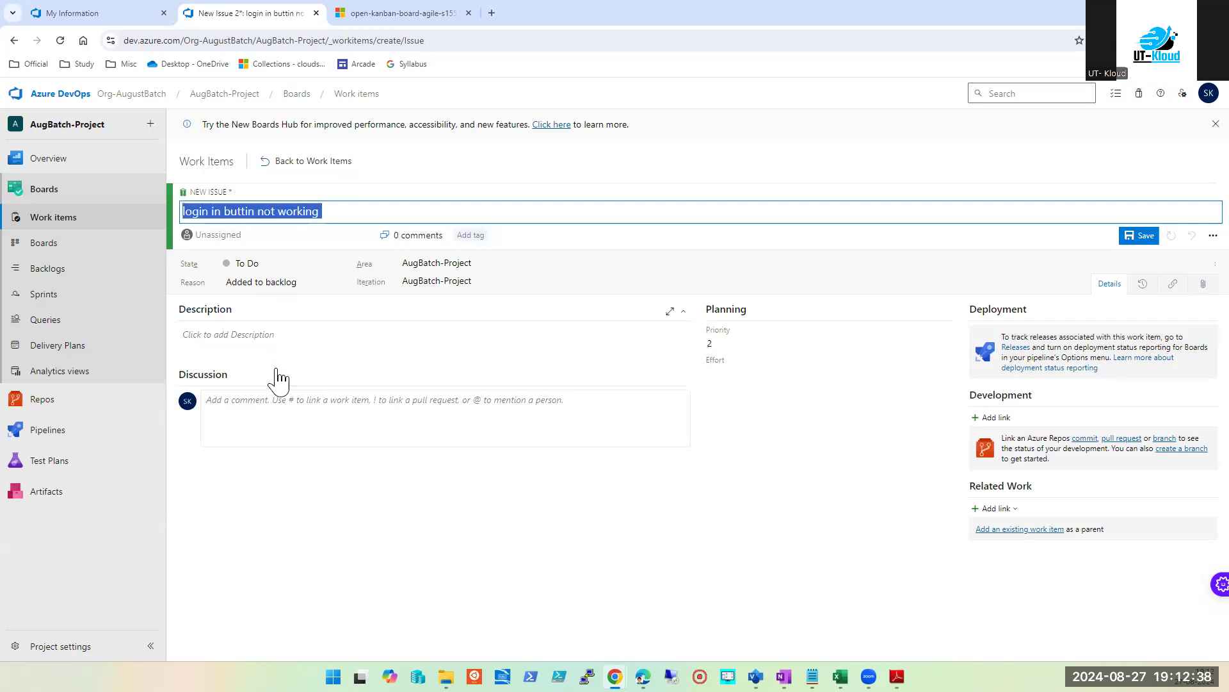
left_click(275, 335)
key("ctrl+v")
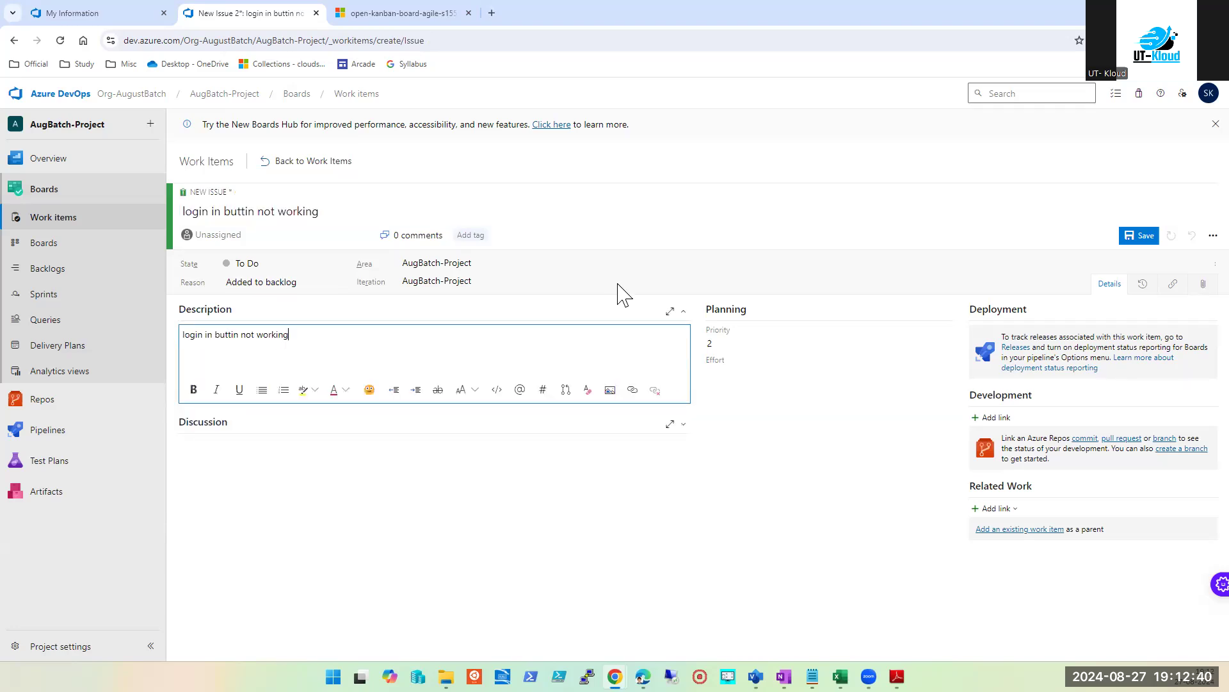
left_click(732, 371)
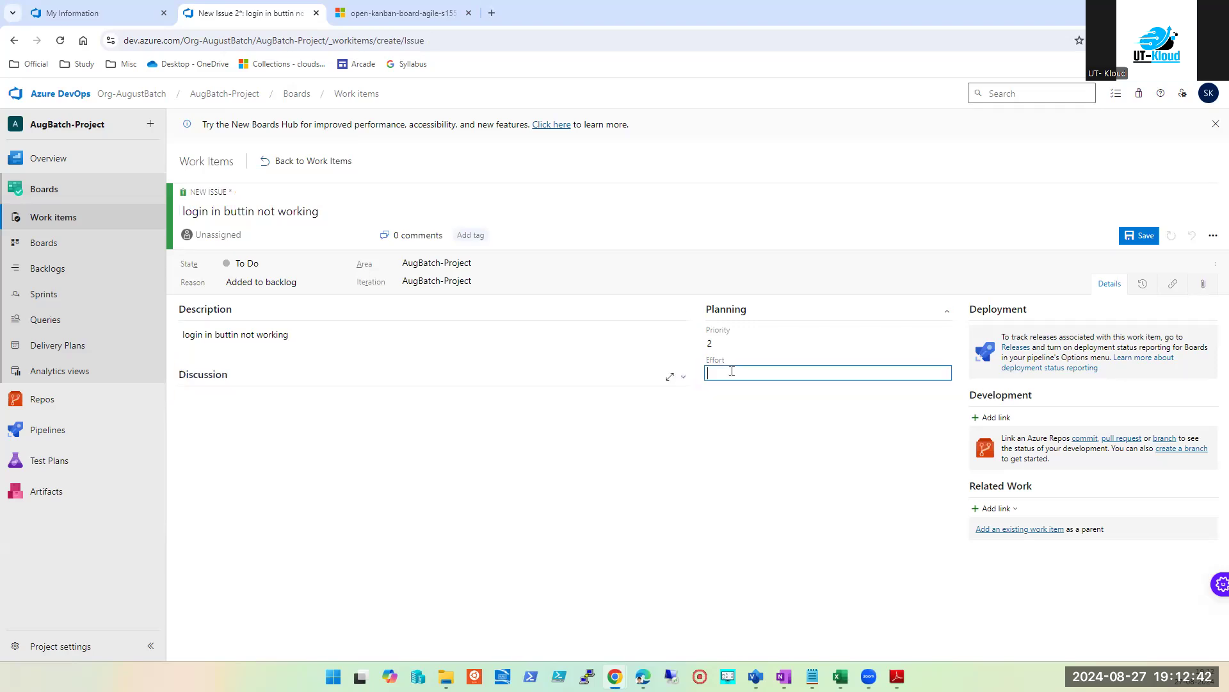
left_click(830, 335)
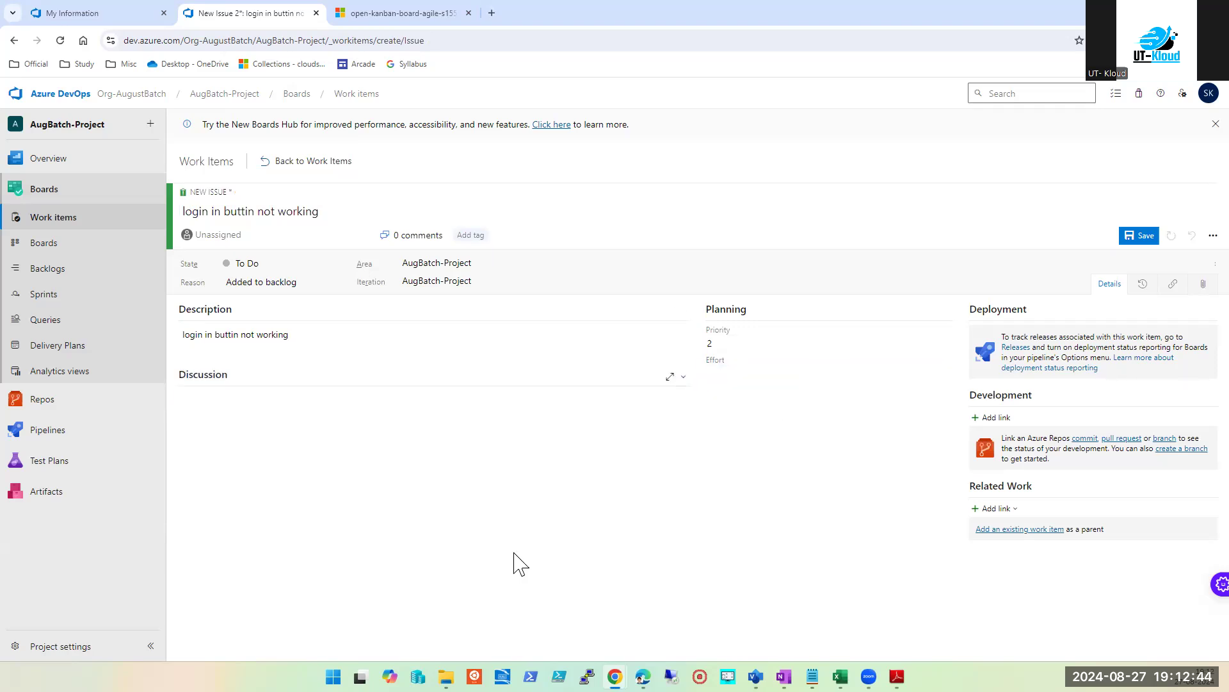
left_click(360, 331)
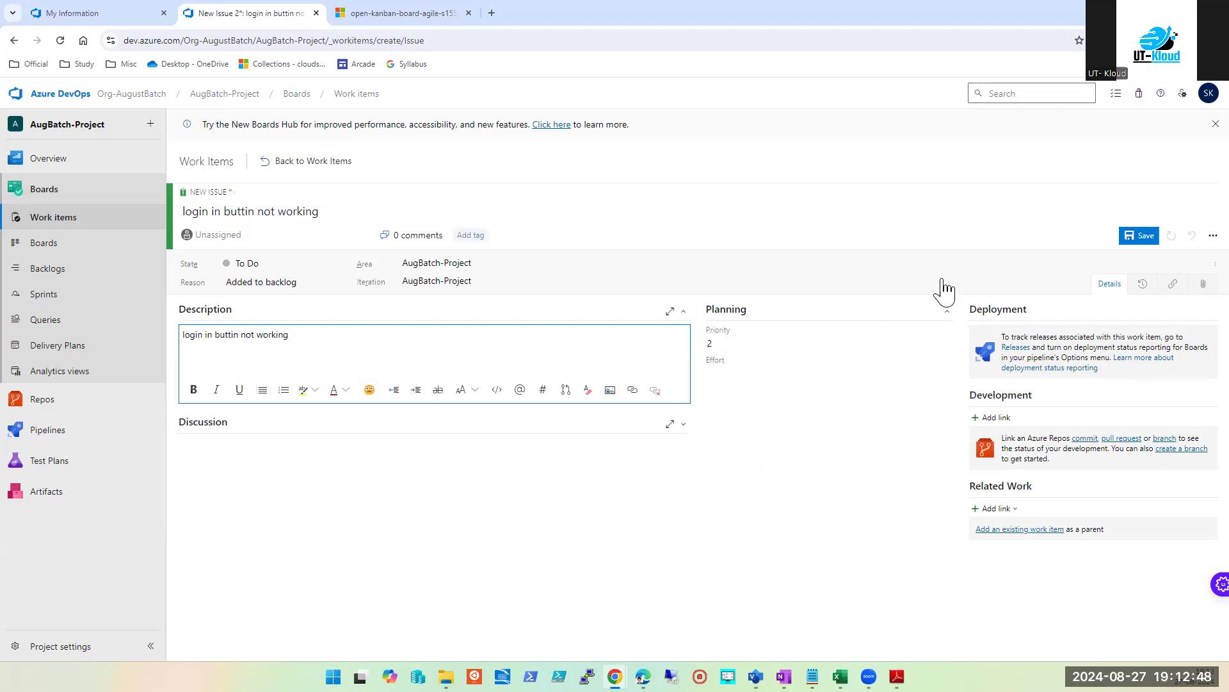
left_click(1144, 237)
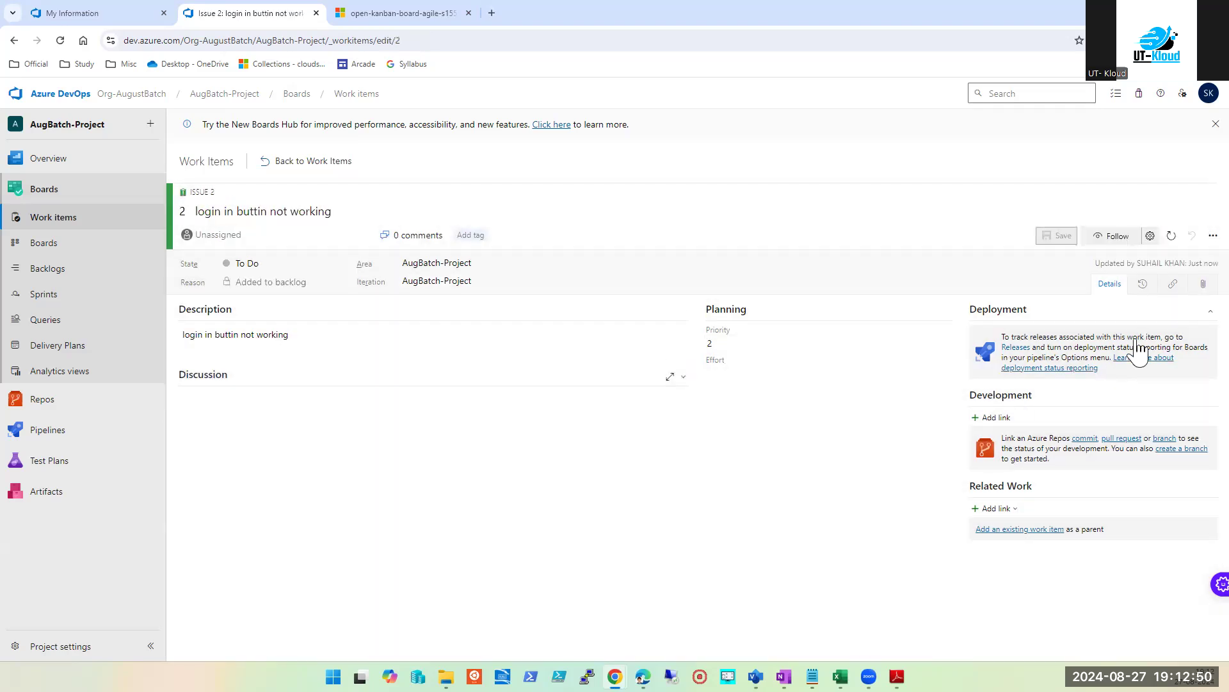
Step: Dismiss the New Boards Hub banner and return to Work items, showing the new item types
left_click(1215, 125)
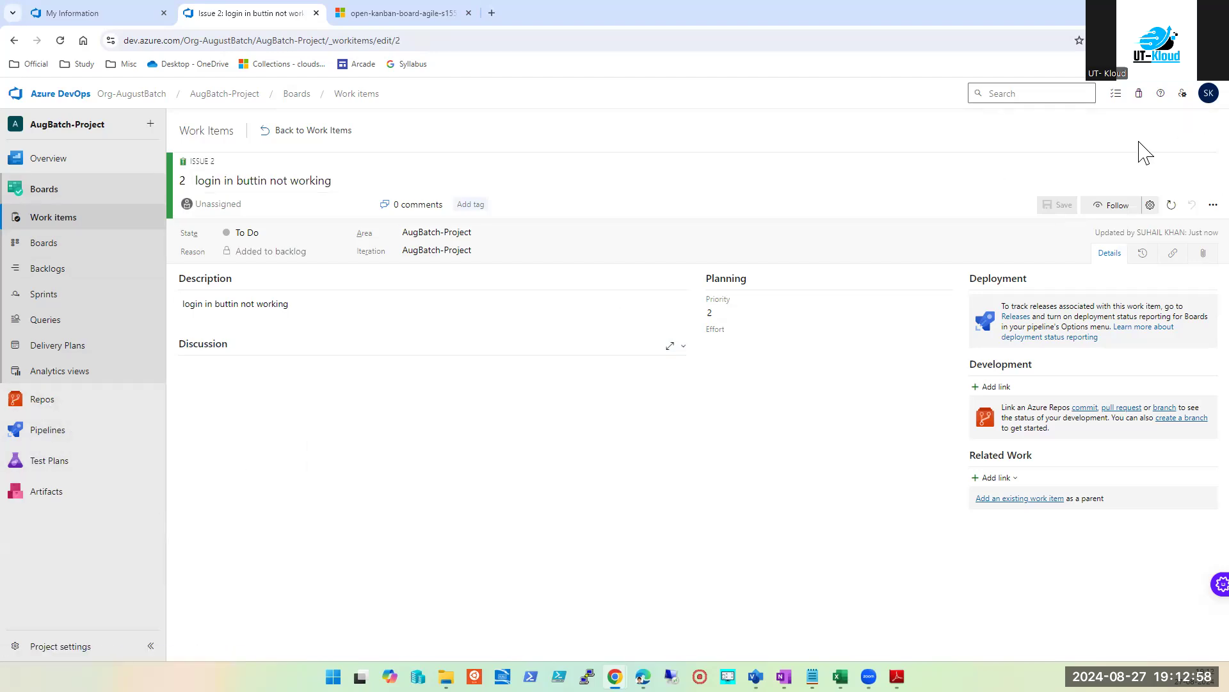
left_click(55, 218)
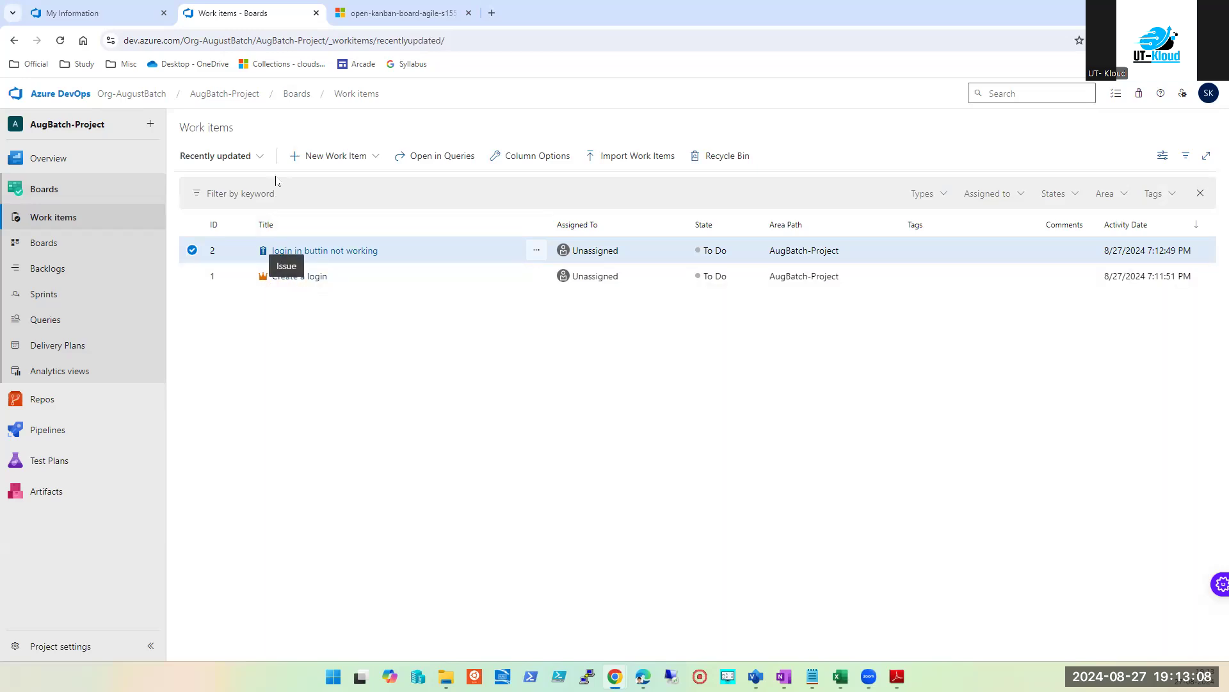
left_click(377, 159)
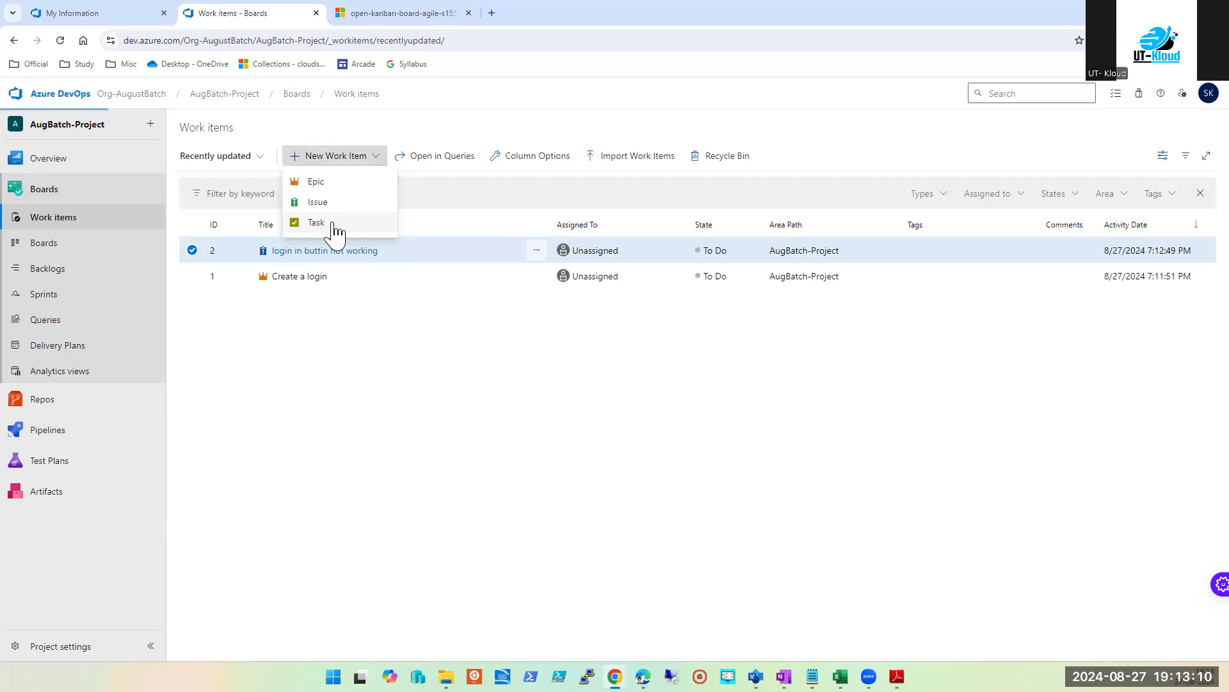
Step: Save Task 3 'Change the login buttn color toRed' with the title as its Description, then return to Work items
left_click(333, 224)
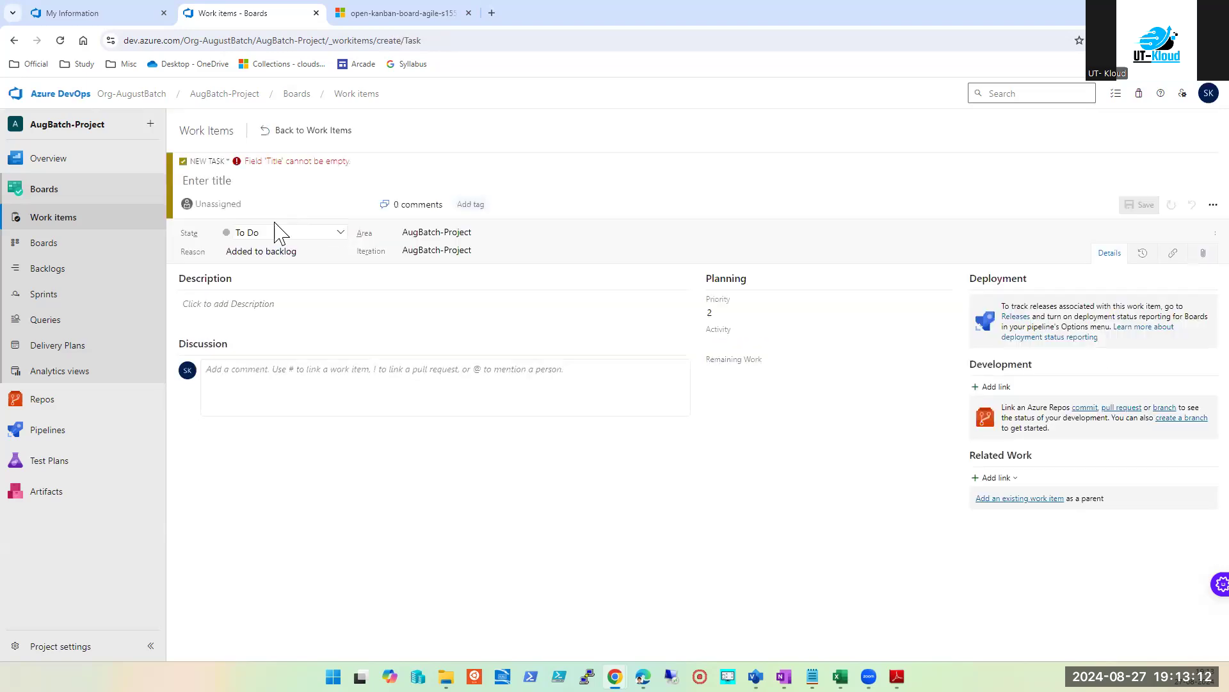
left_click(248, 185)
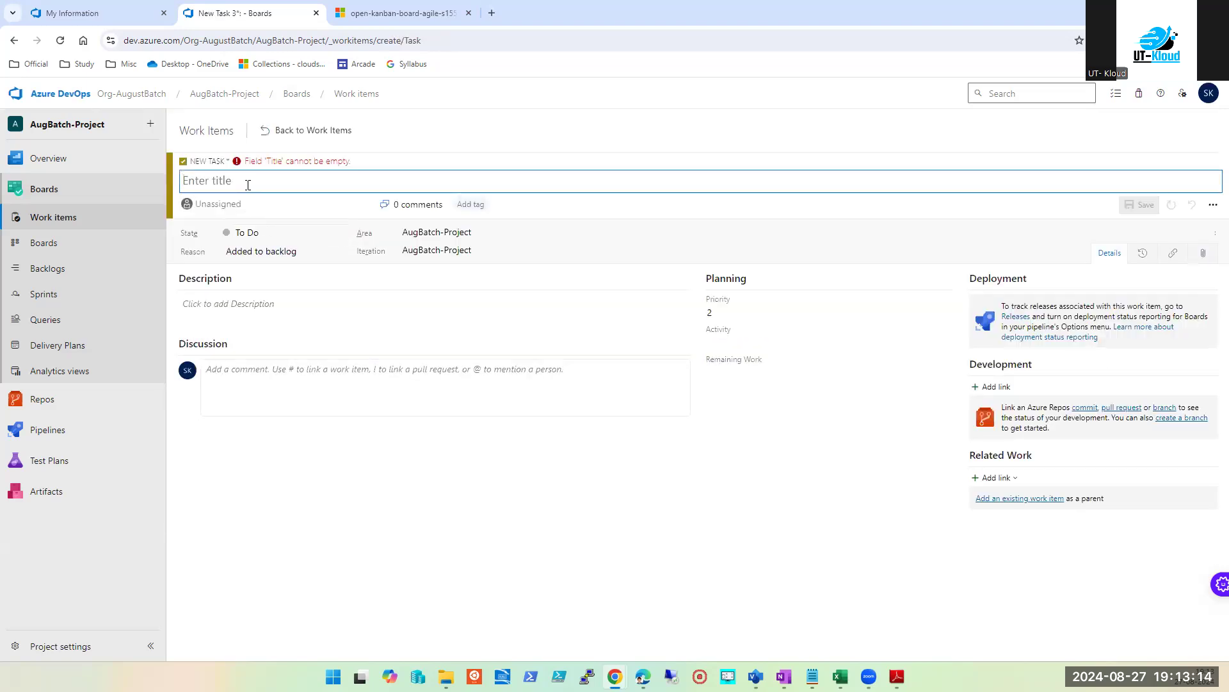
type("Create")
double_click(248, 185)
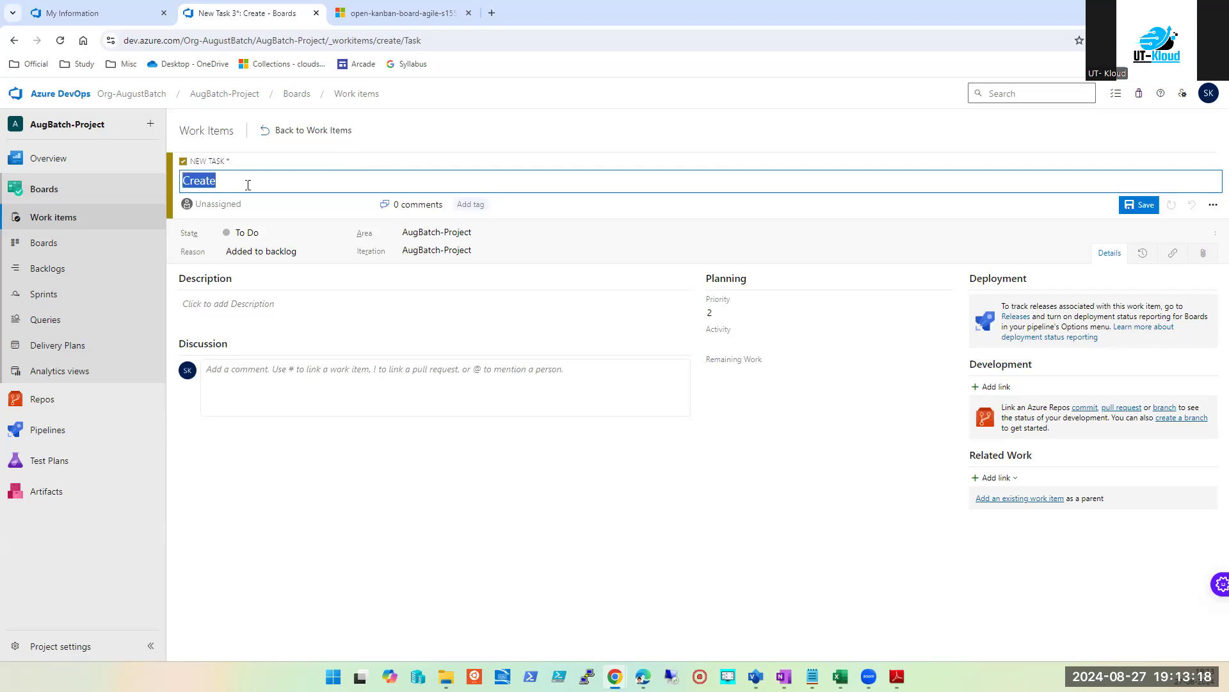
type("Change the login buttn color toRed")
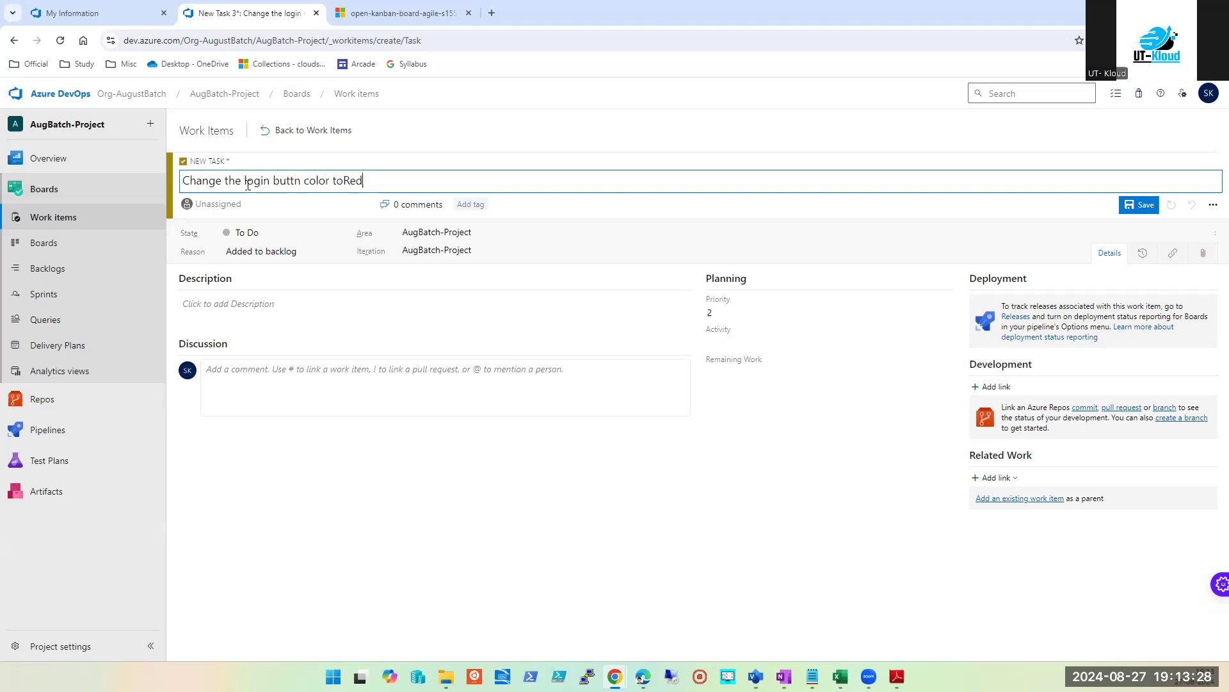
key("ctrl+a")
key("ctrl+c")
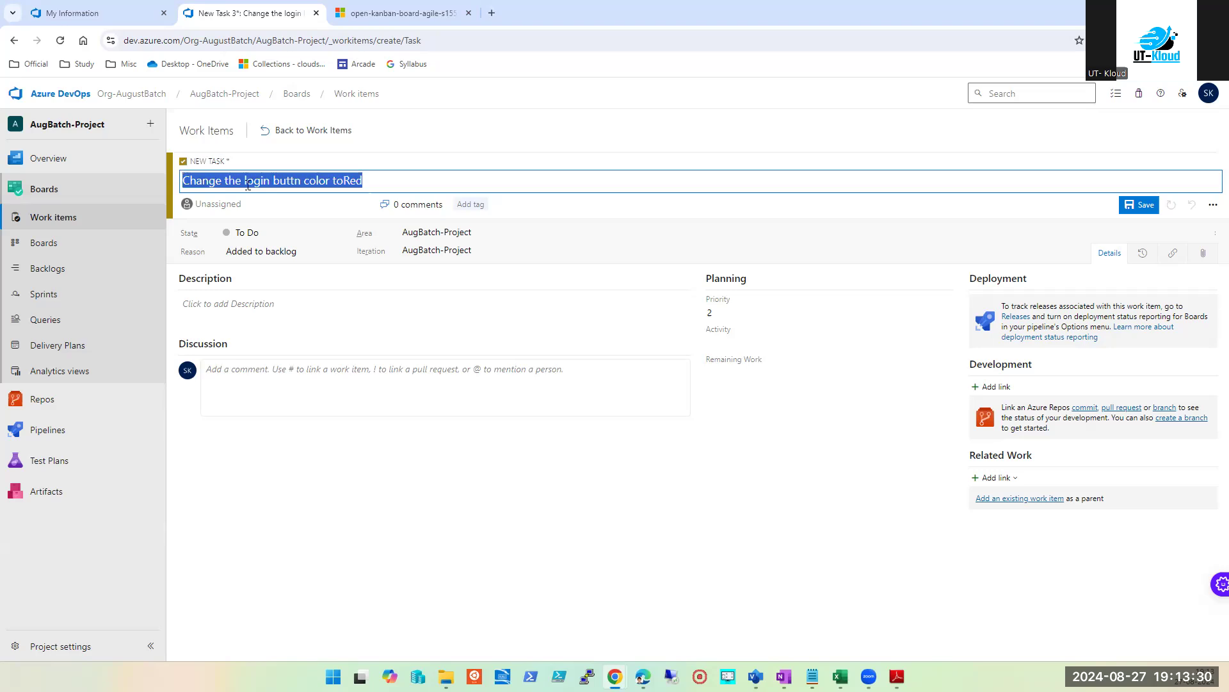
left_click(269, 306)
key("ctrl+v")
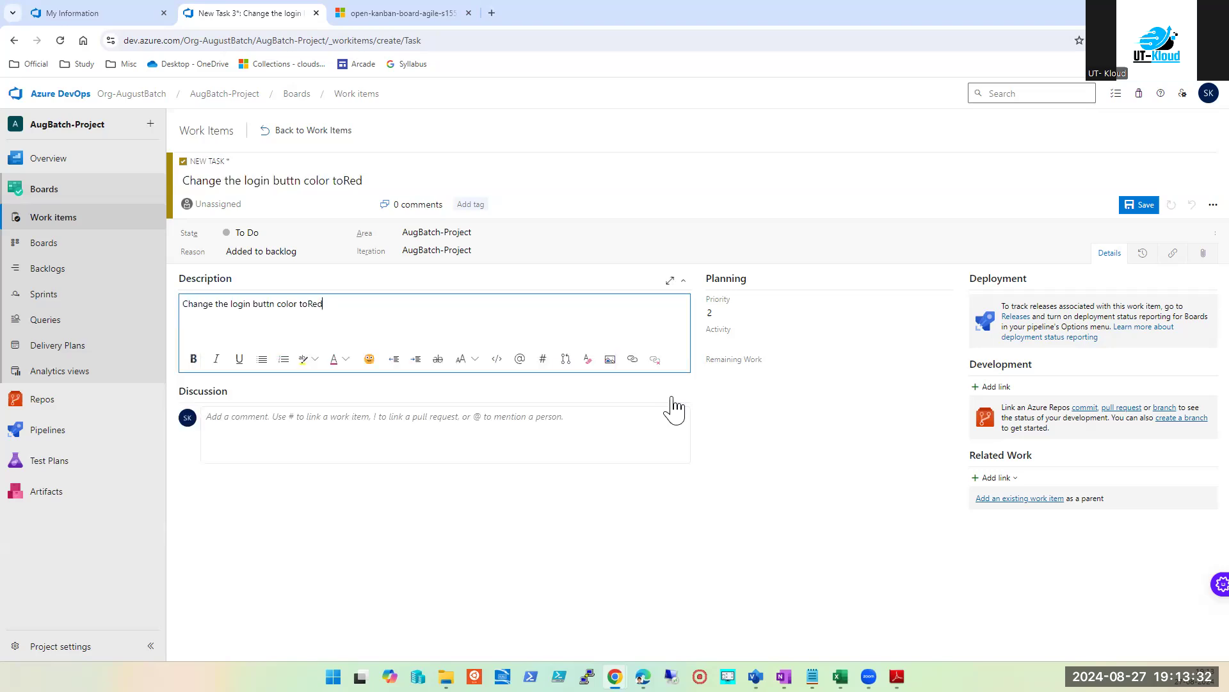
left_click(613, 590)
left_click(1137, 205)
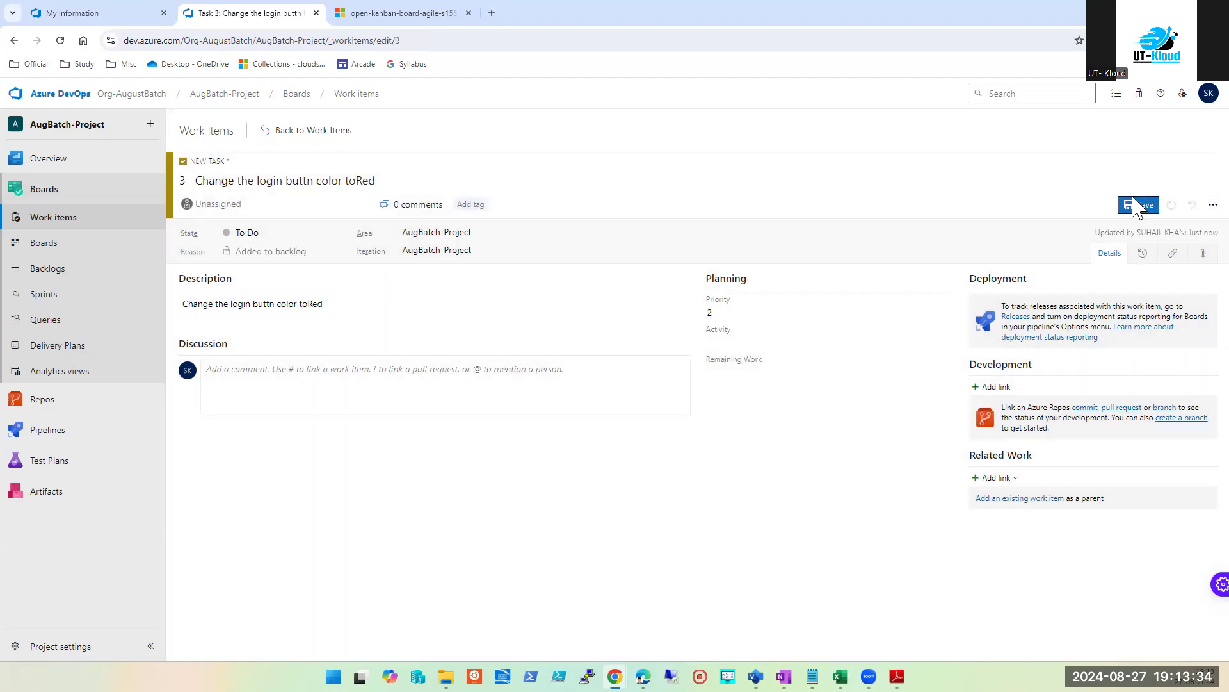
left_click(57, 217)
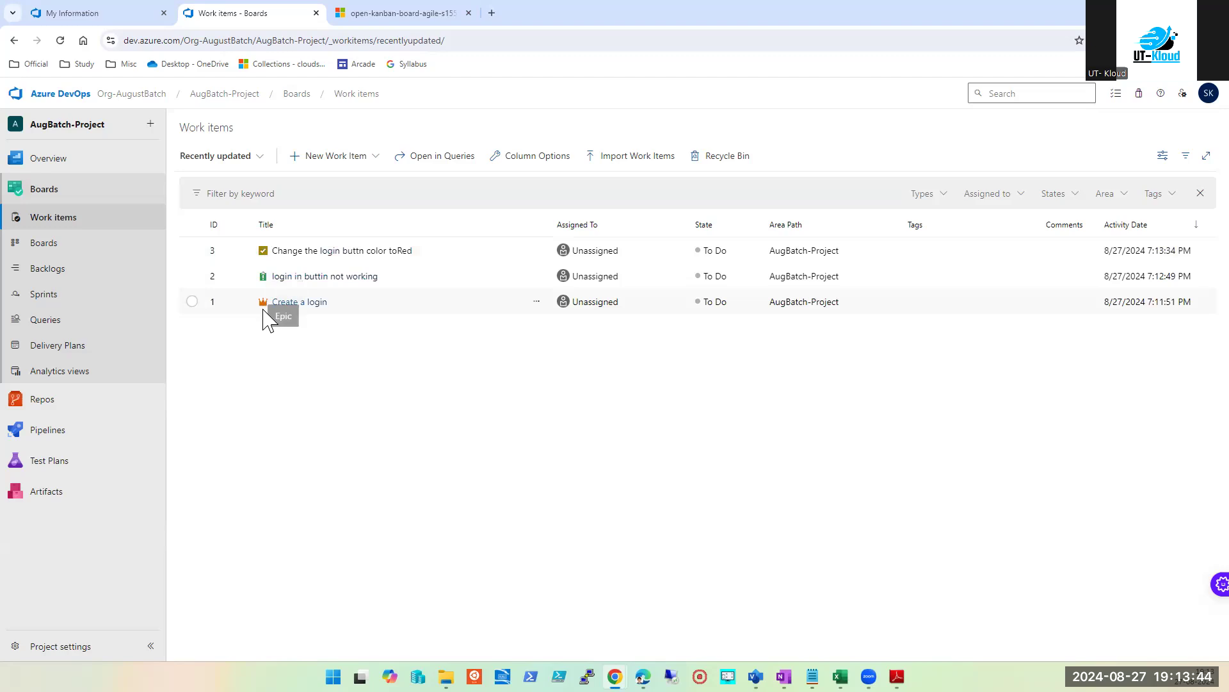
Step: Start another new Task and browse Add link's link types without adding one
left_click(376, 160)
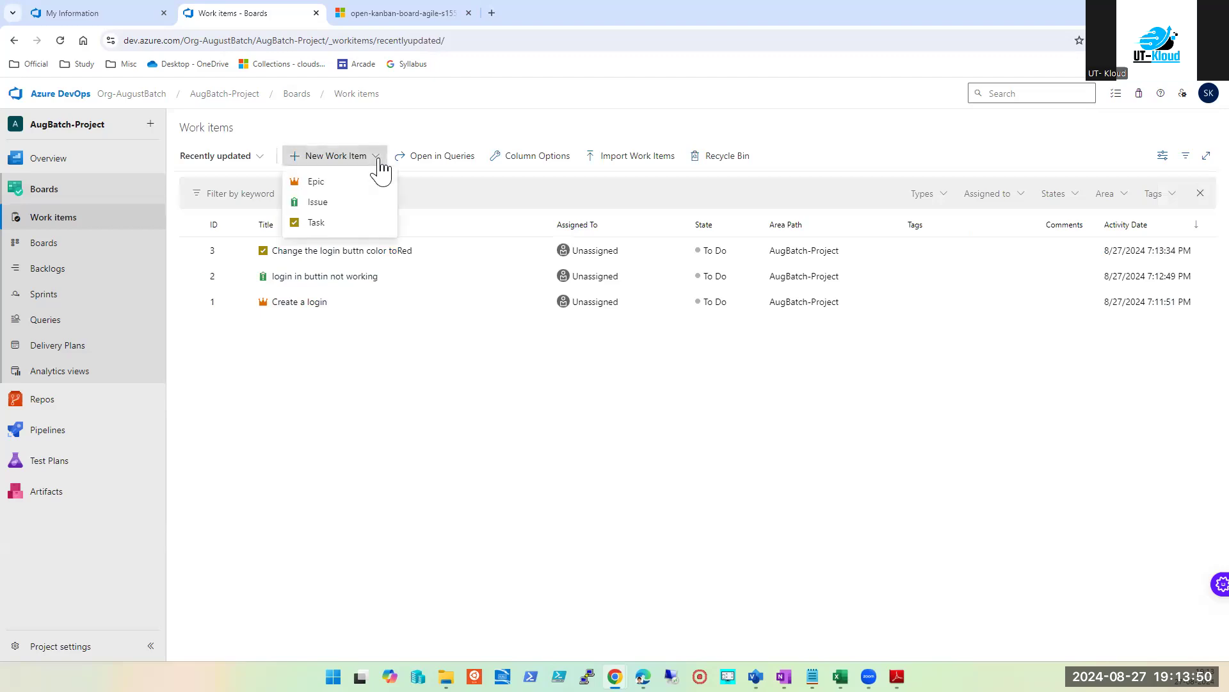
left_click(316, 223)
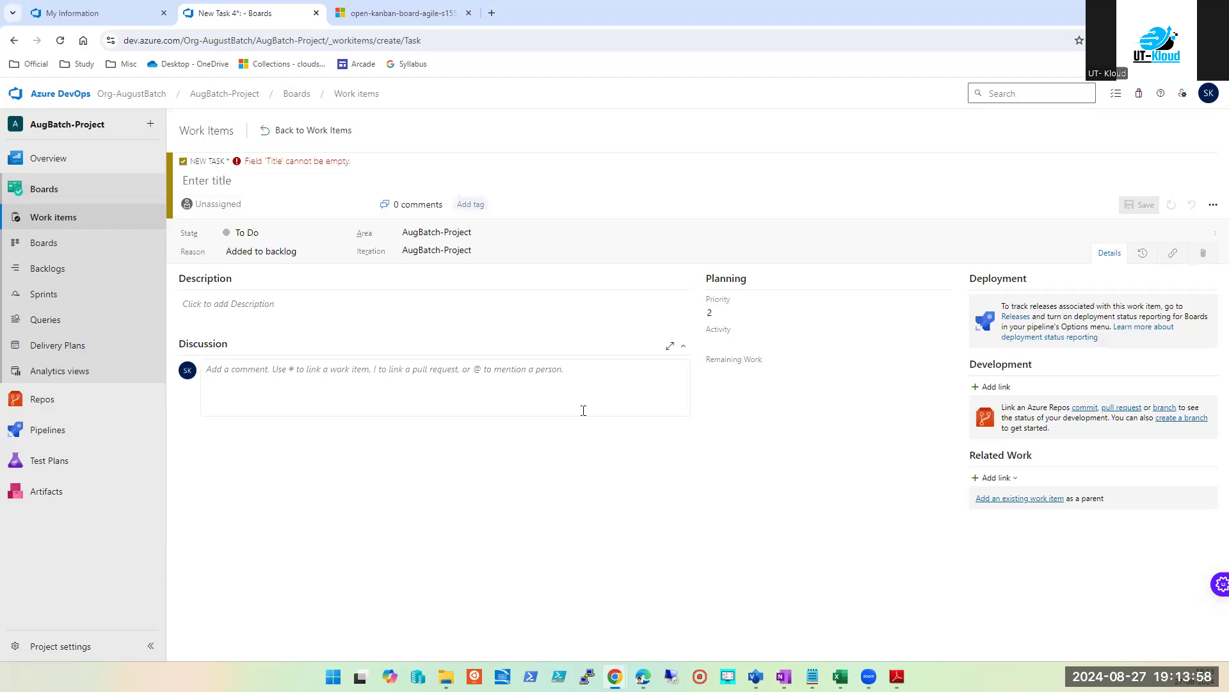
left_click(1027, 499)
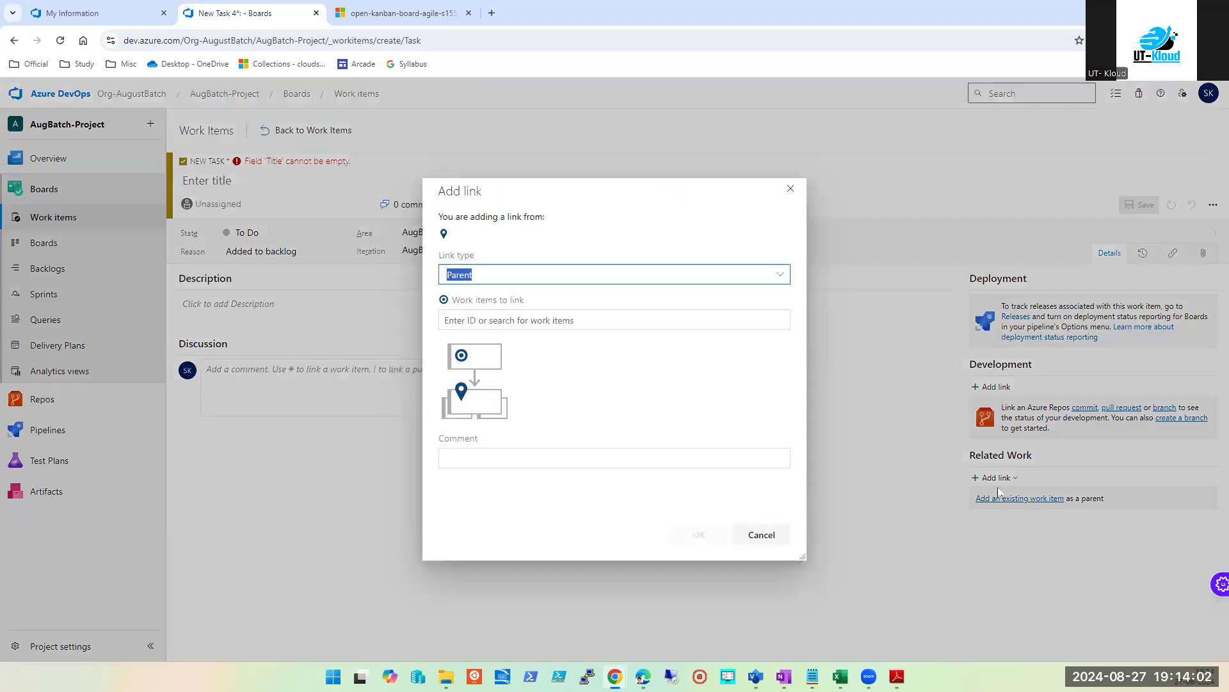
left_click(780, 275)
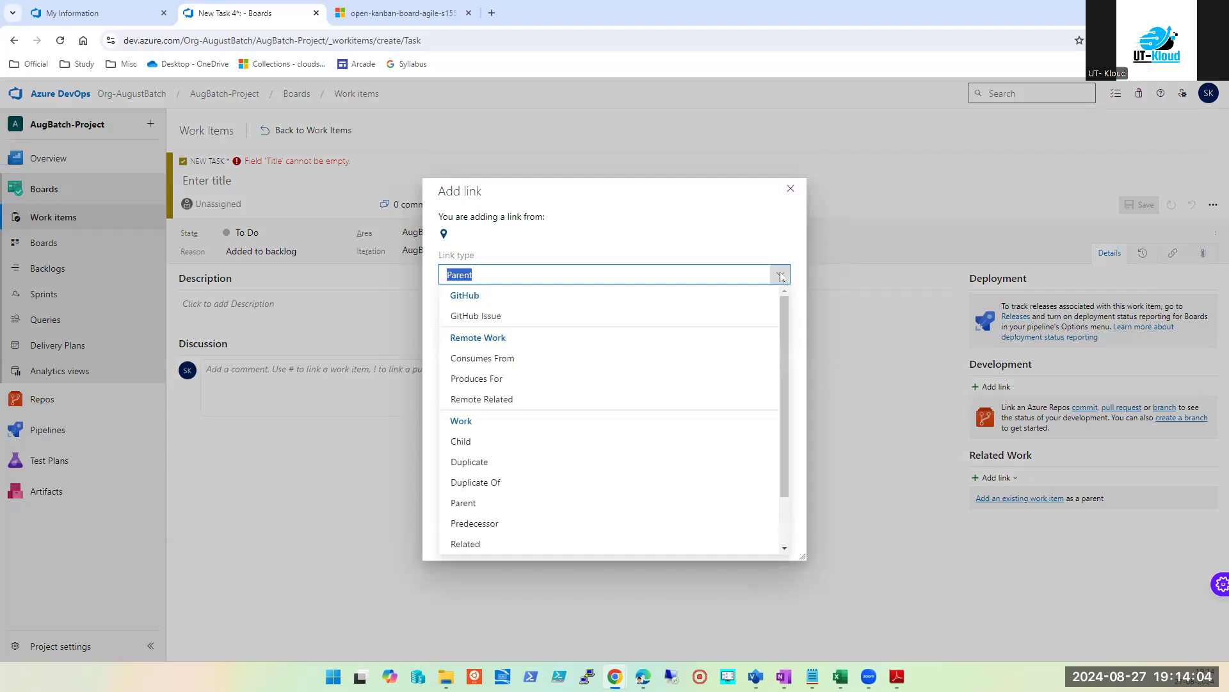
scroll(649, 463, "down", 1)
scroll(683, 338, "up", 2)
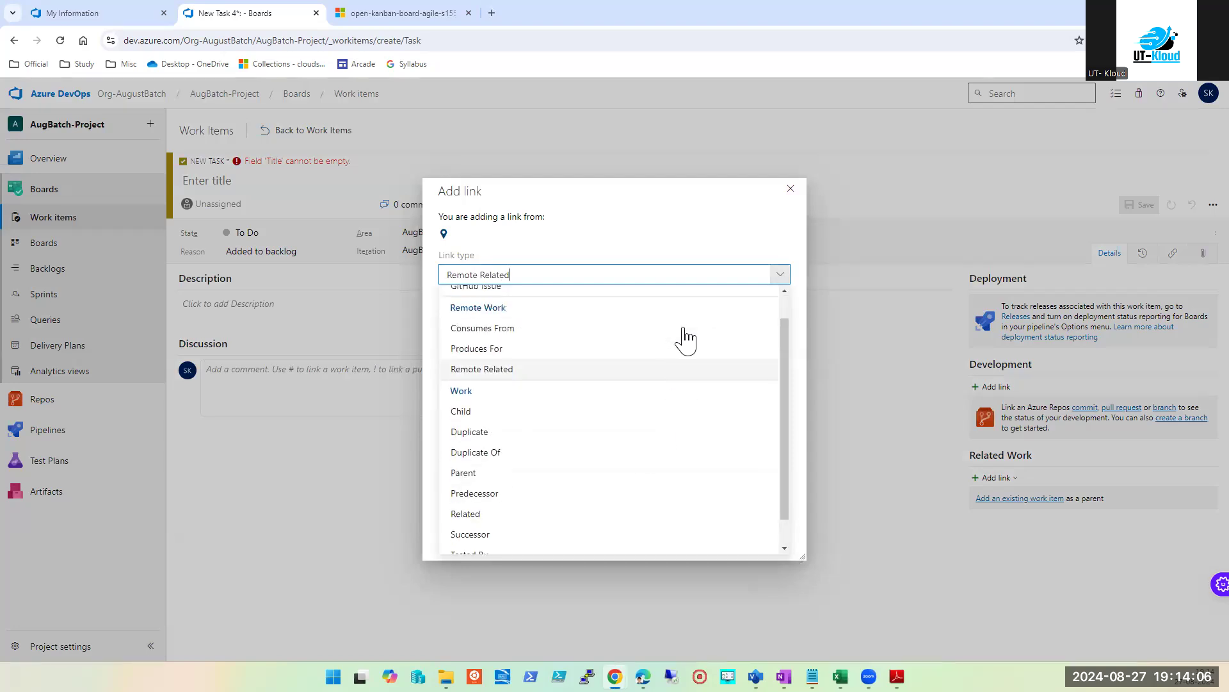
left_click(791, 188)
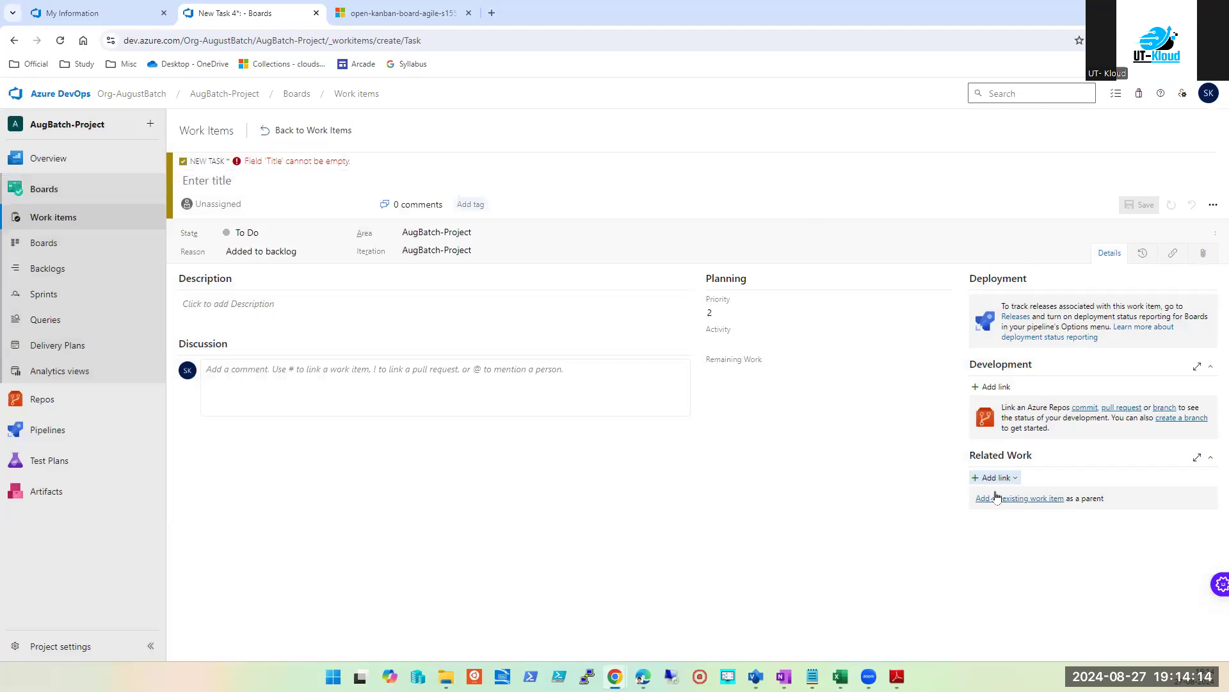
Step: Cancel adding an attachment, view History and Details, then leave the task unsaved for Work items
left_click(1202, 254)
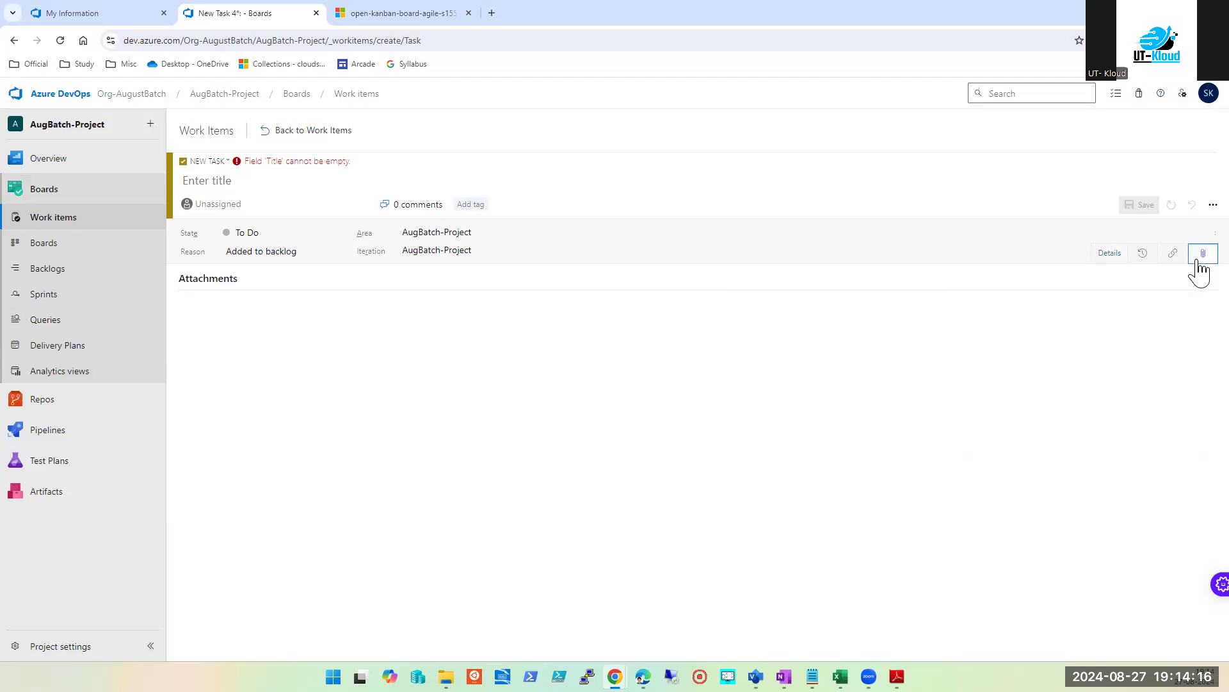
left_click(685, 506)
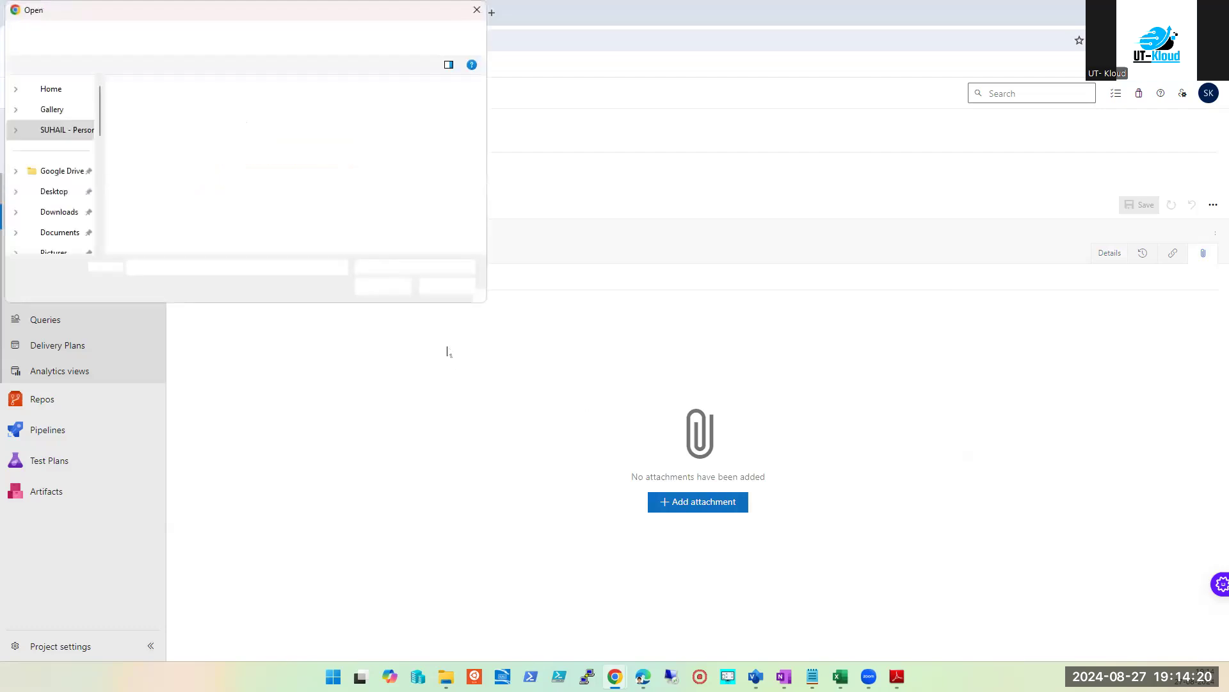
left_click(448, 285)
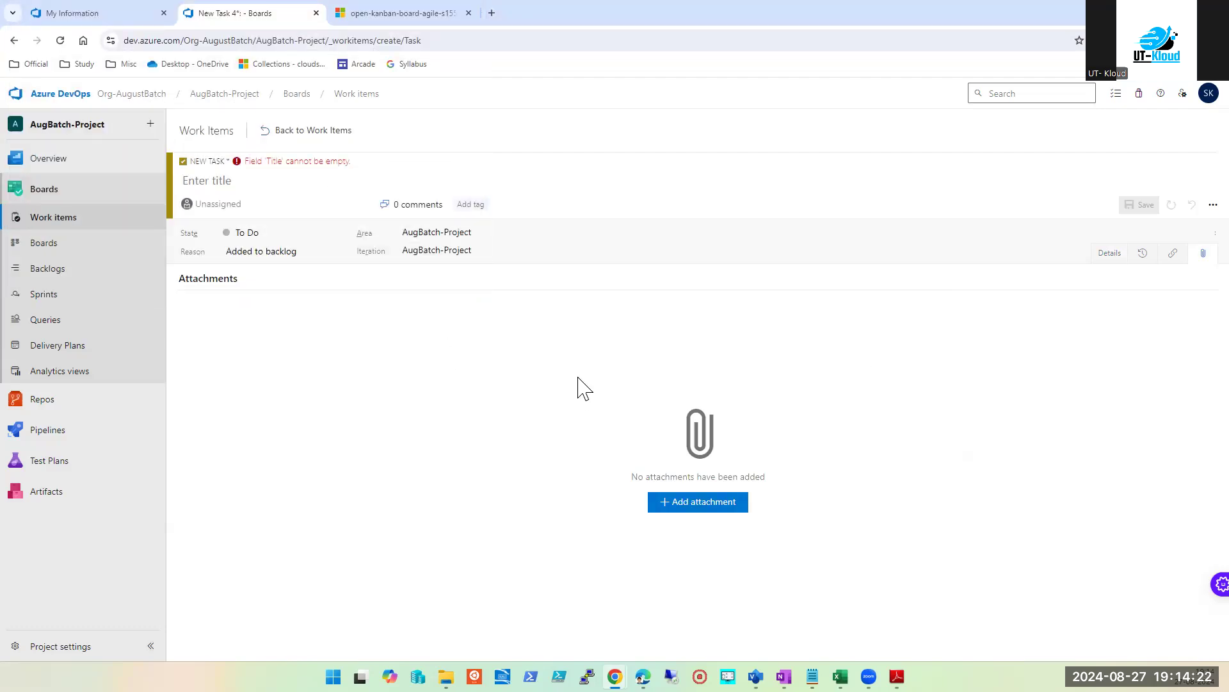
left_click(1143, 257)
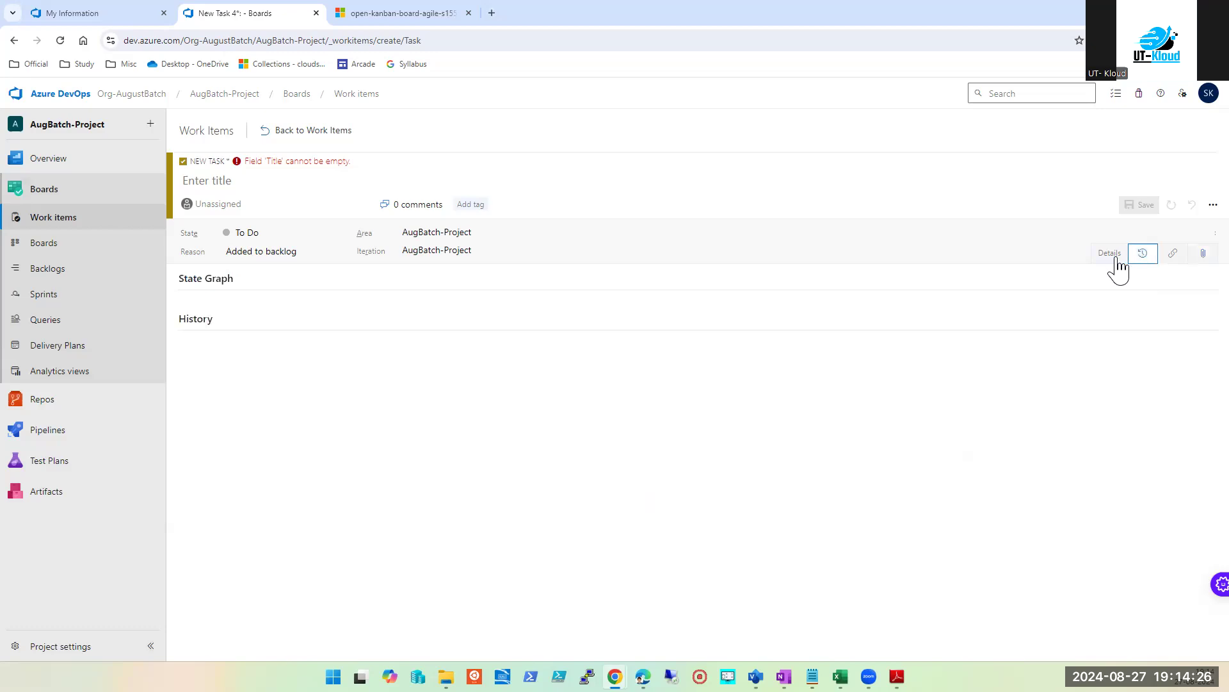
left_click(1114, 263)
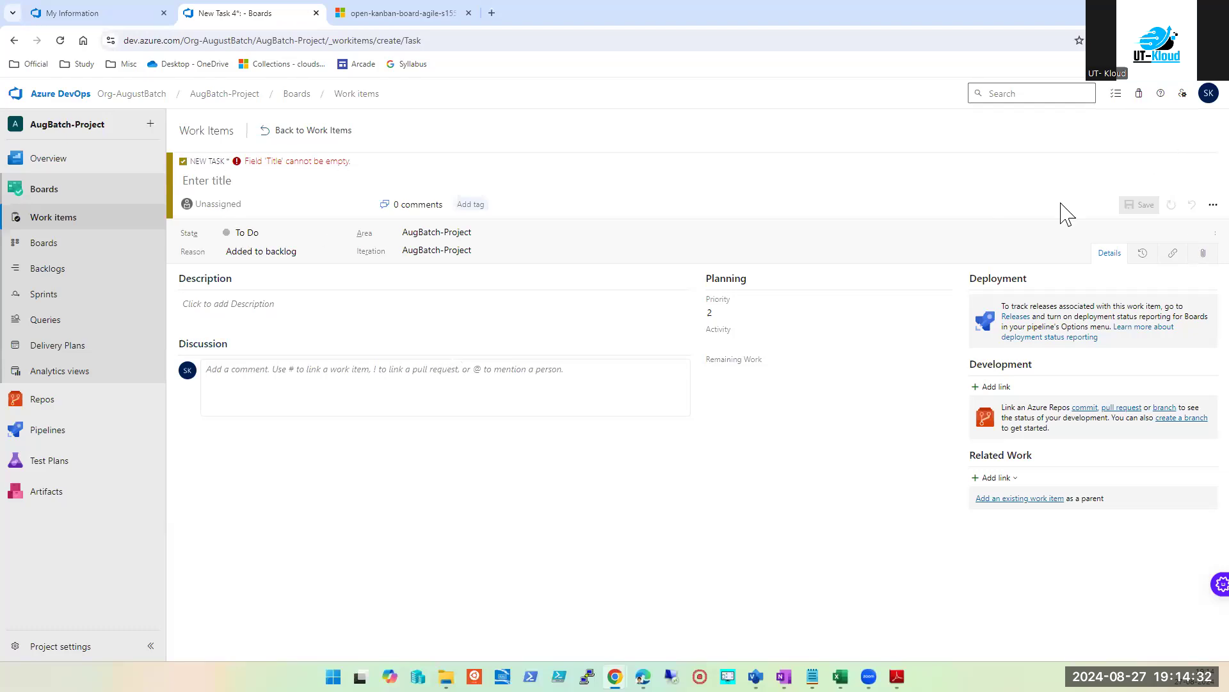
left_click(68, 190)
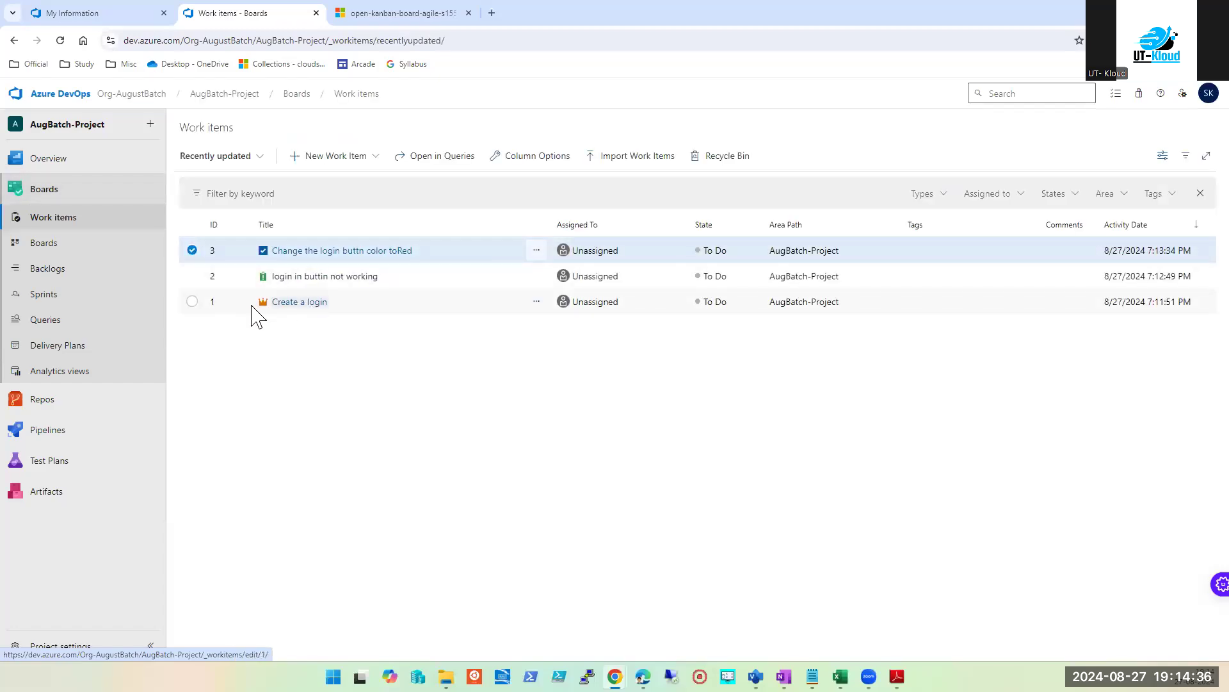
Step: Add child Task 4 'Change the login buttn color to Black' to Epic 1 'Create a login' and save it
left_click(309, 312)
left_click(308, 306)
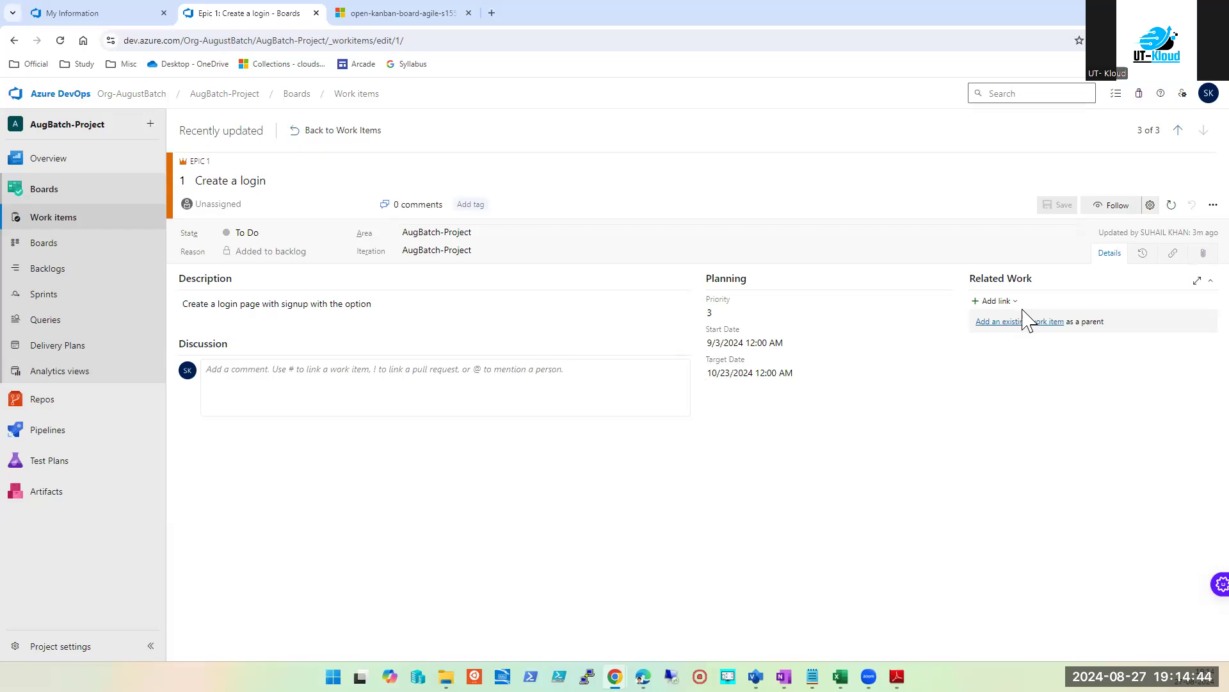
left_click(1004, 301)
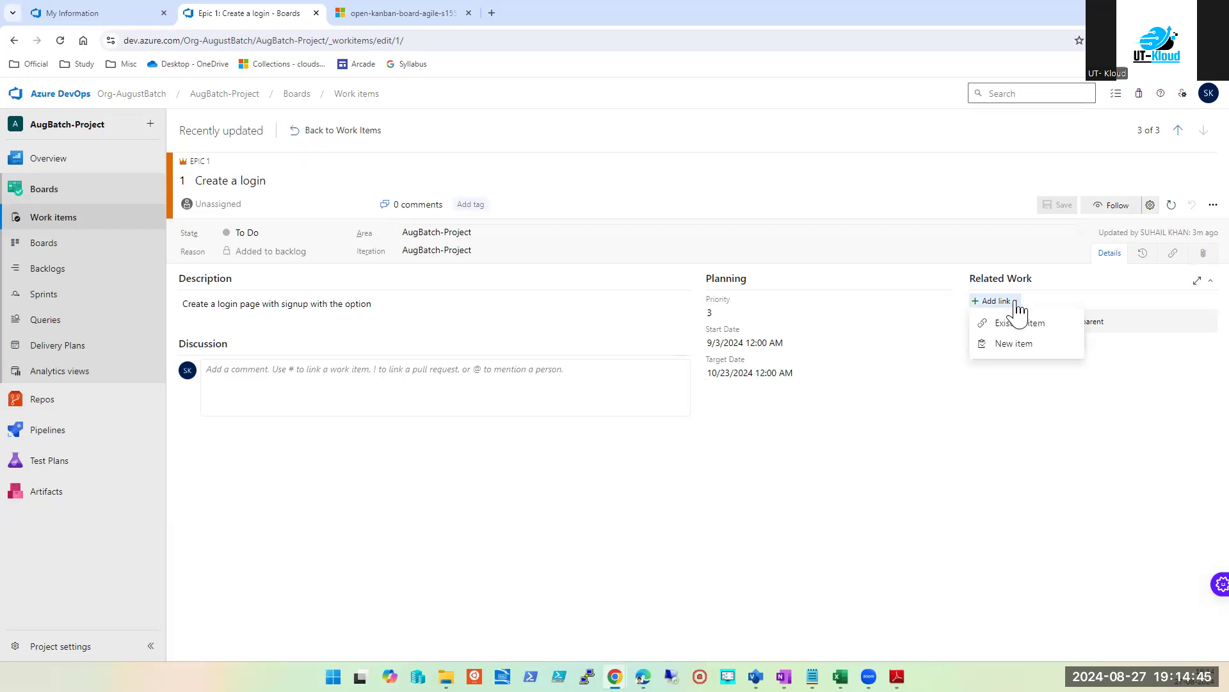
left_click(1037, 346)
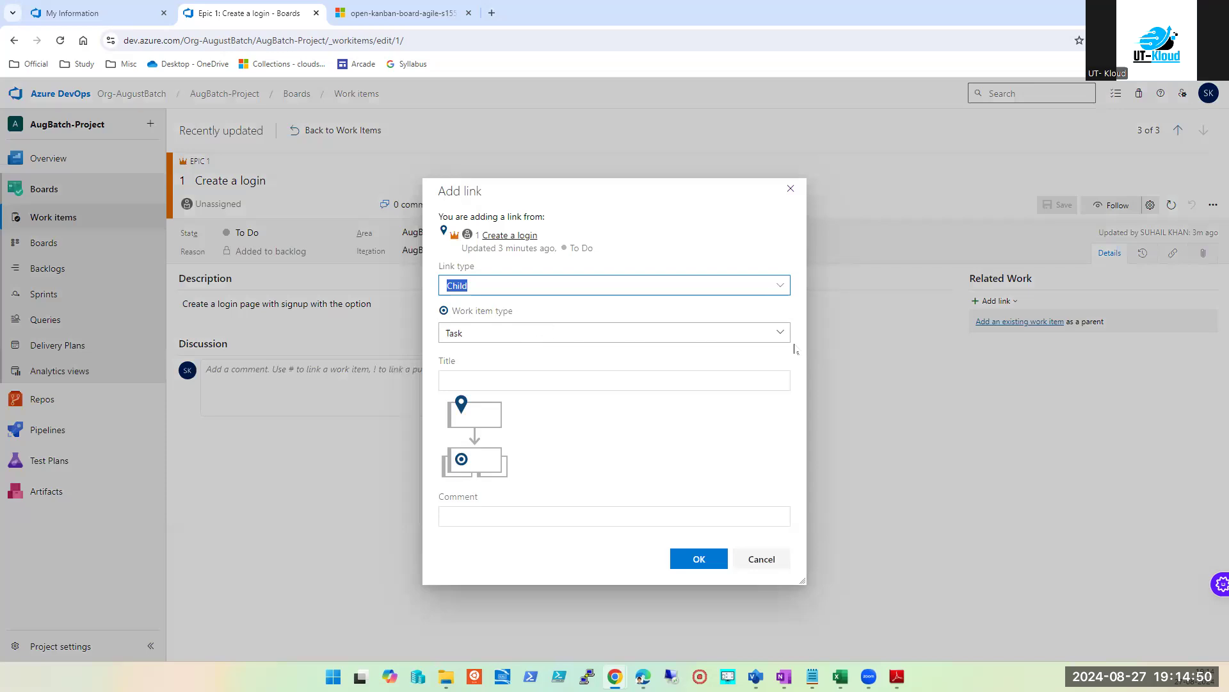
left_click(782, 332)
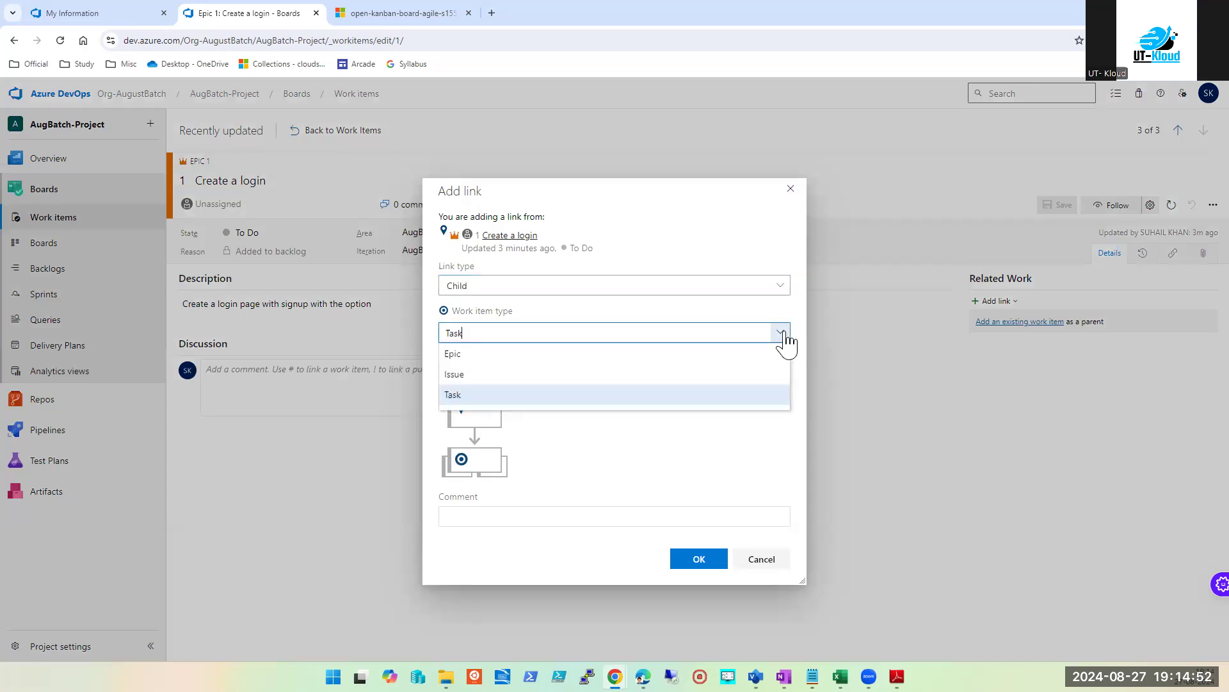
left_click(465, 397)
left_click(489, 380)
type("Change the login buttn color toRed")
double_click(578, 385)
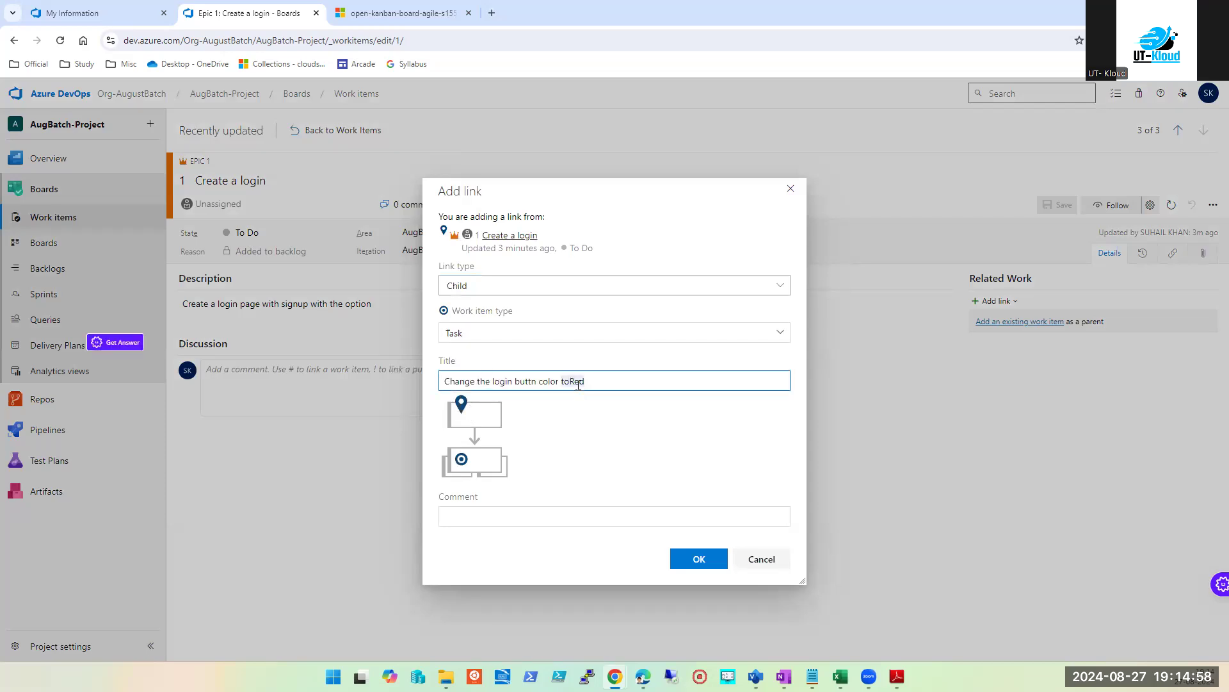
type("to")
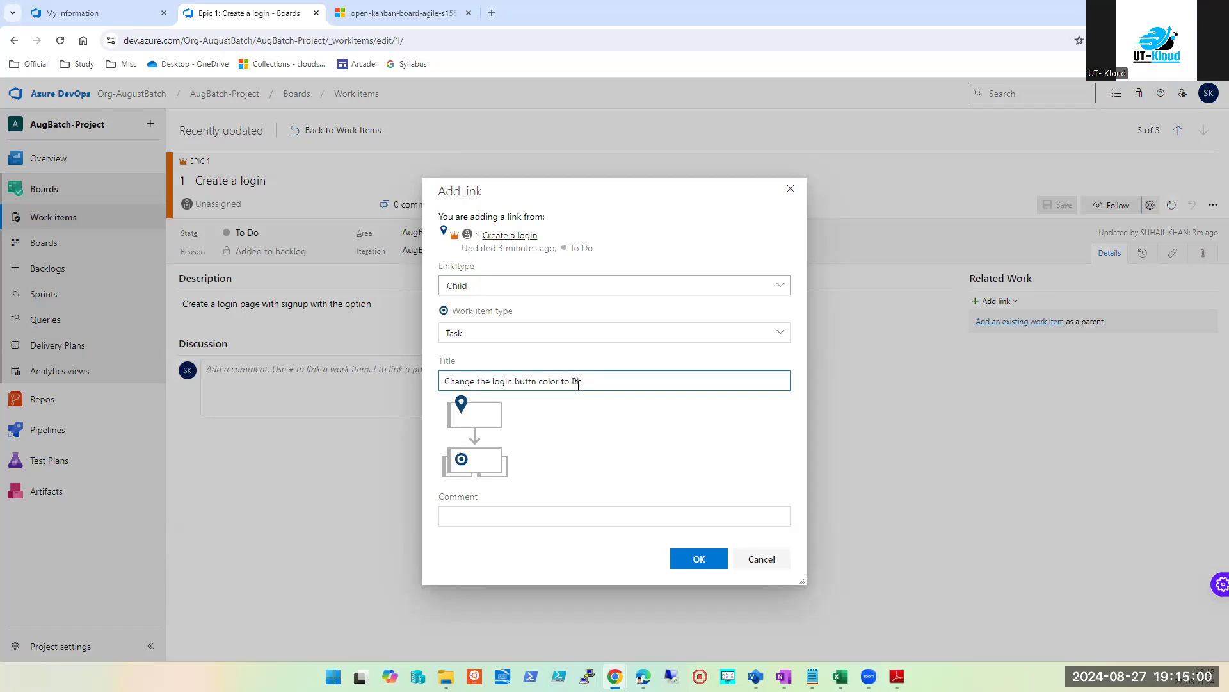
left_click(674, 563)
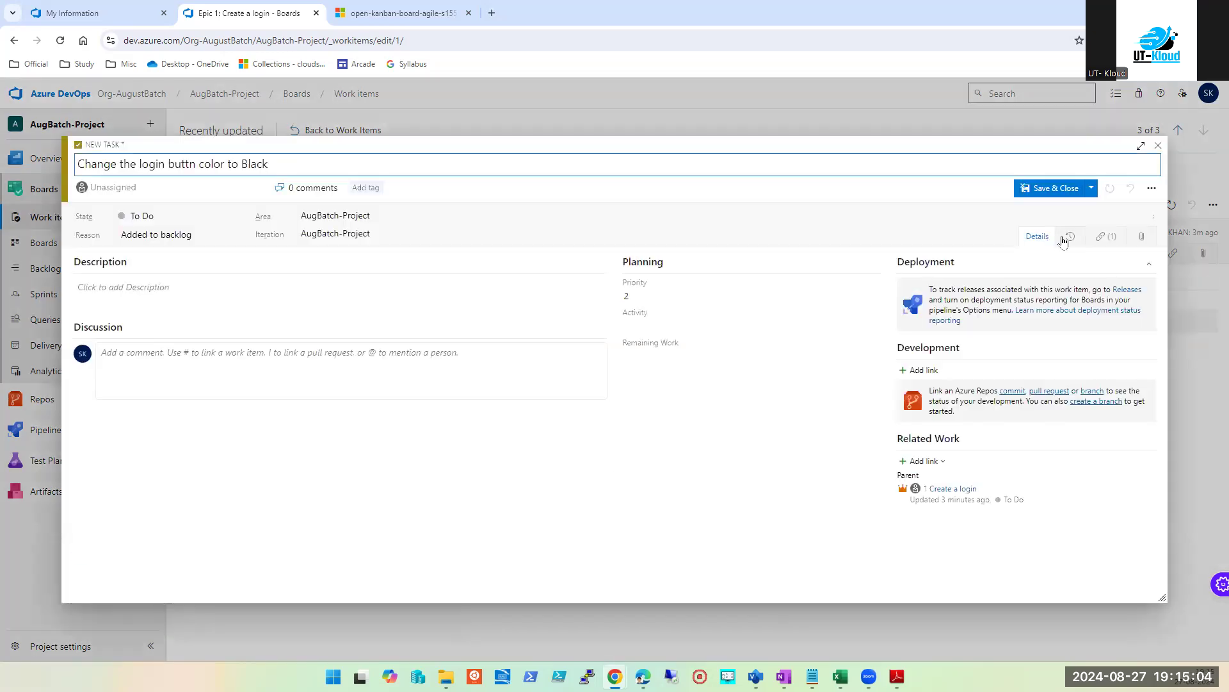
left_click(1060, 189)
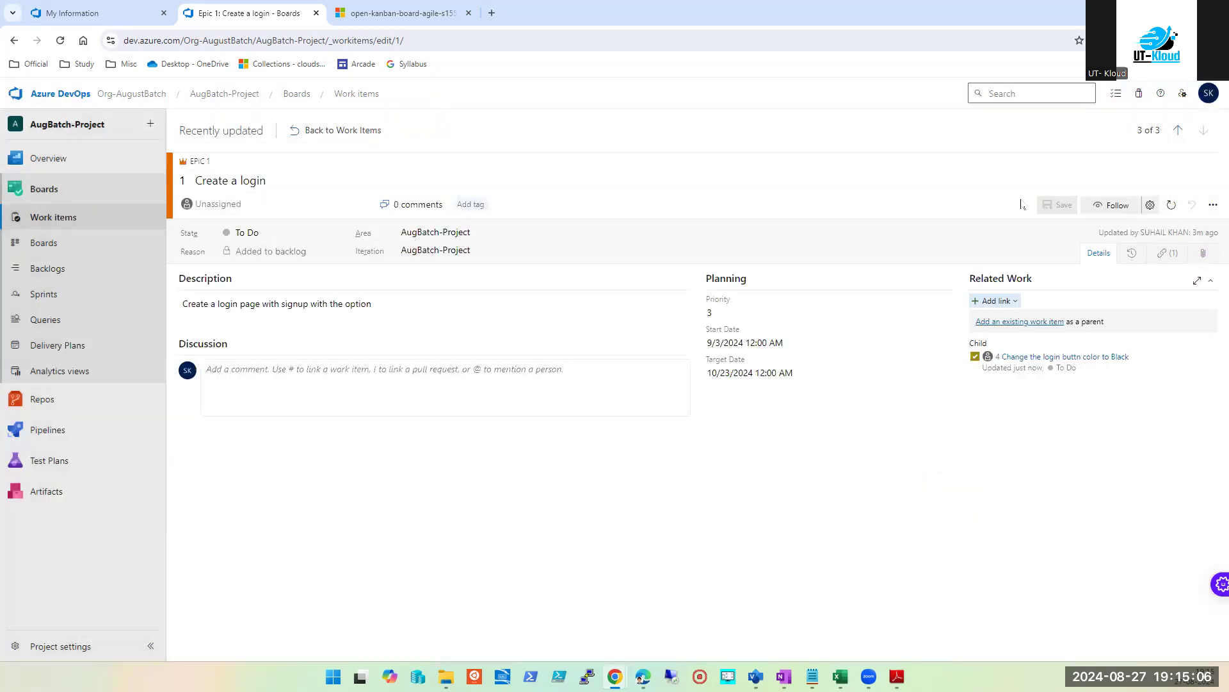
Step: Open the team's Kanban board, dismissing the Welcome dialog and the backlog-level tip
left_click(43, 190)
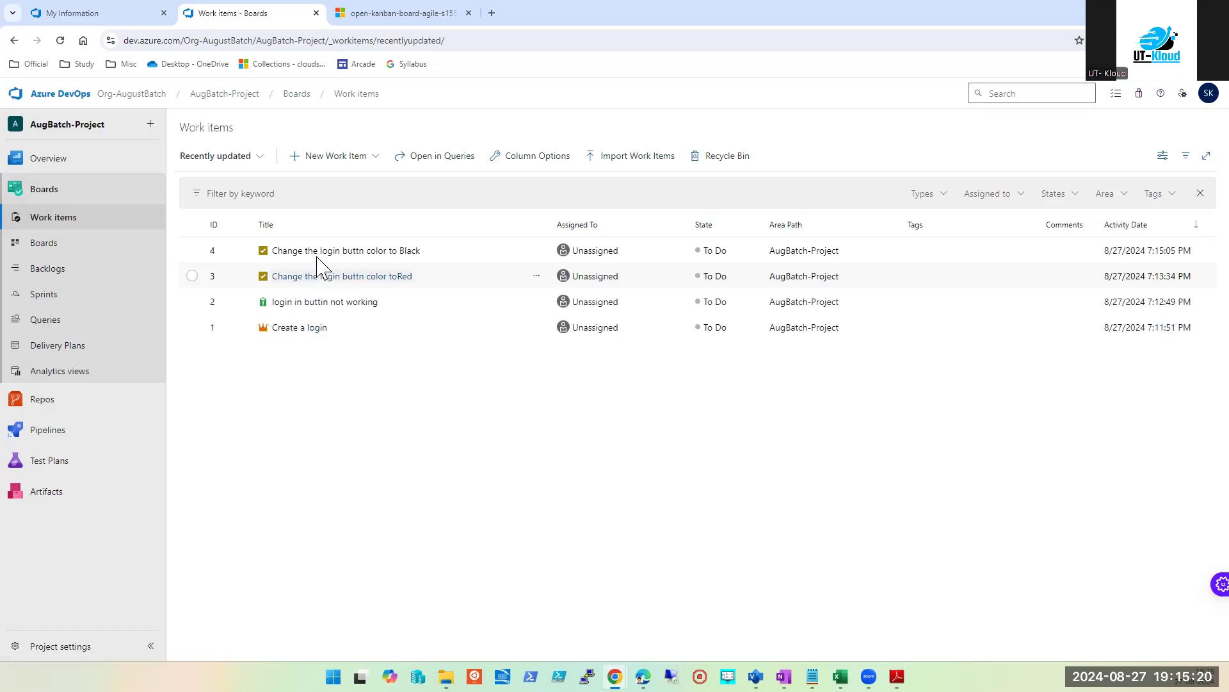
left_click(51, 255)
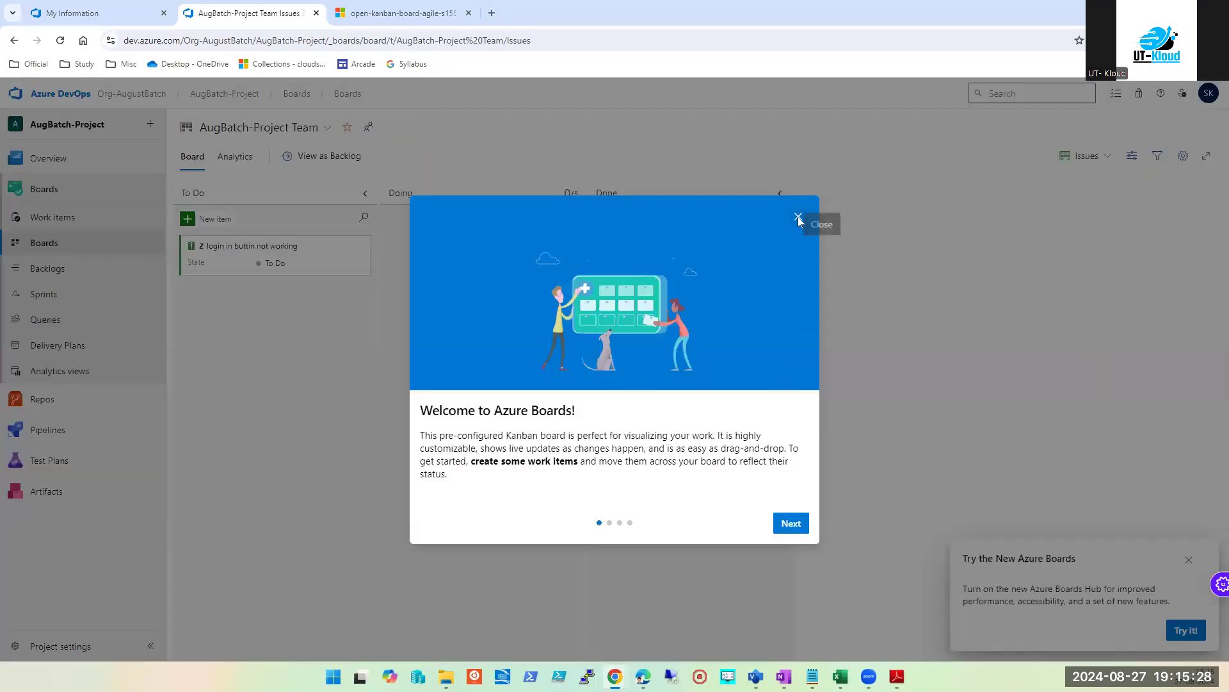
left_click(798, 211)
left_click(53, 220)
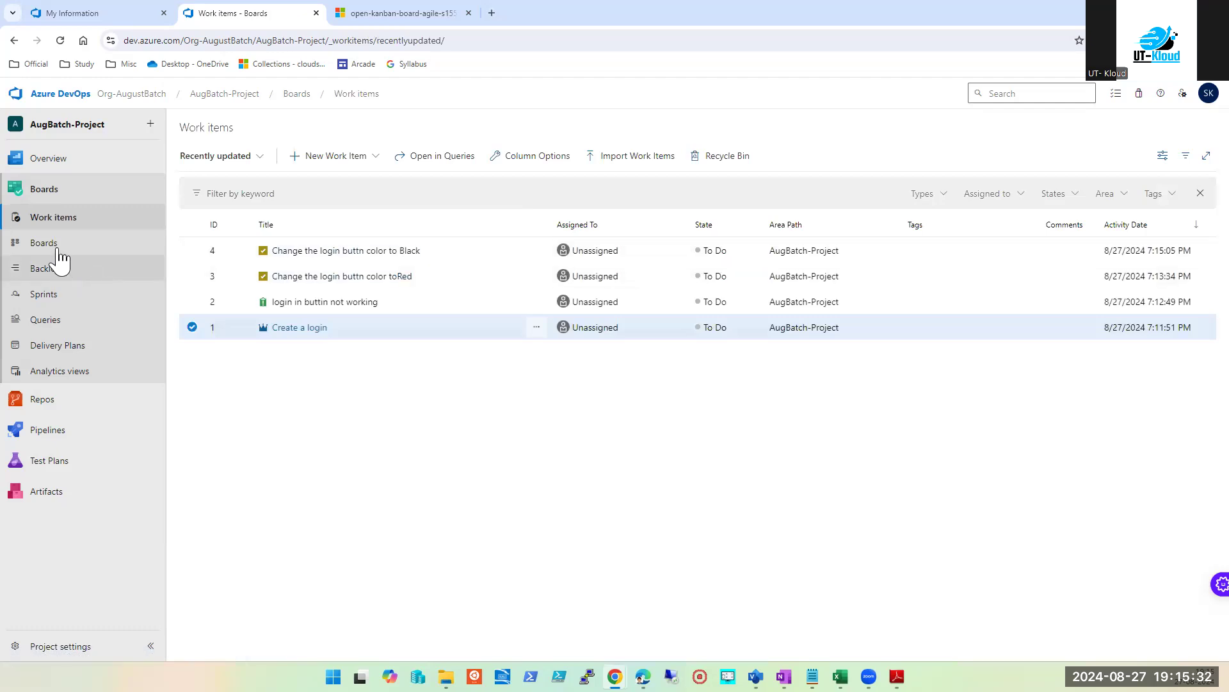
left_click(56, 245)
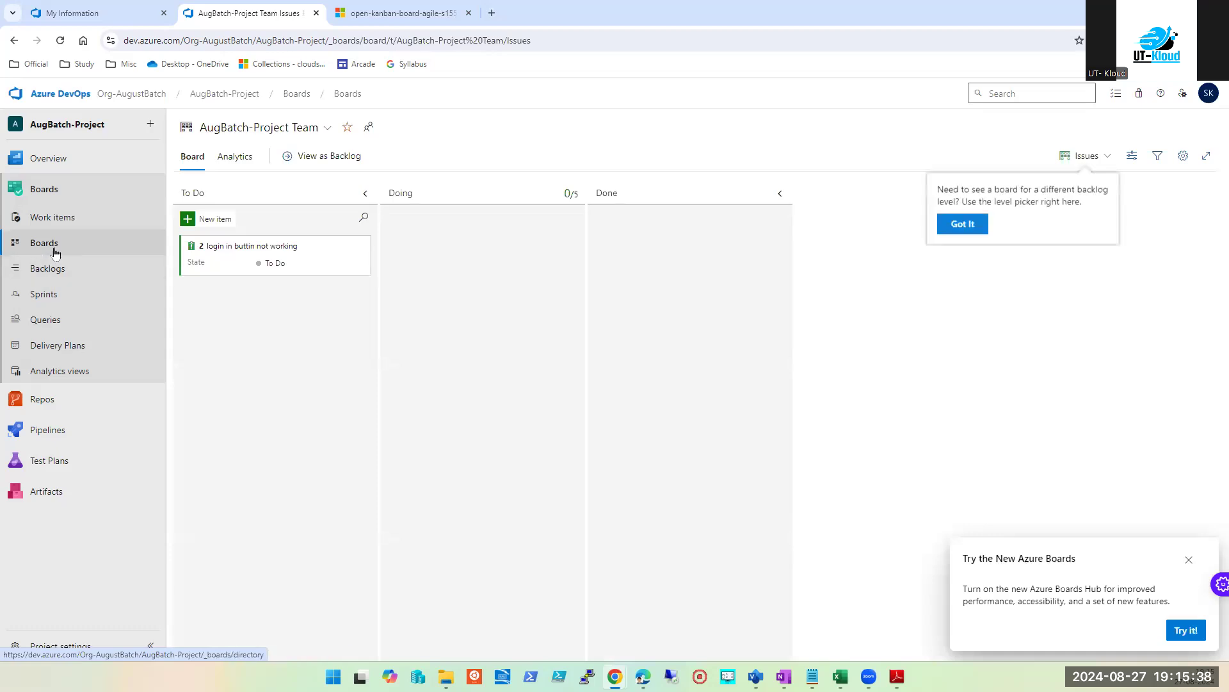
left_click(231, 310)
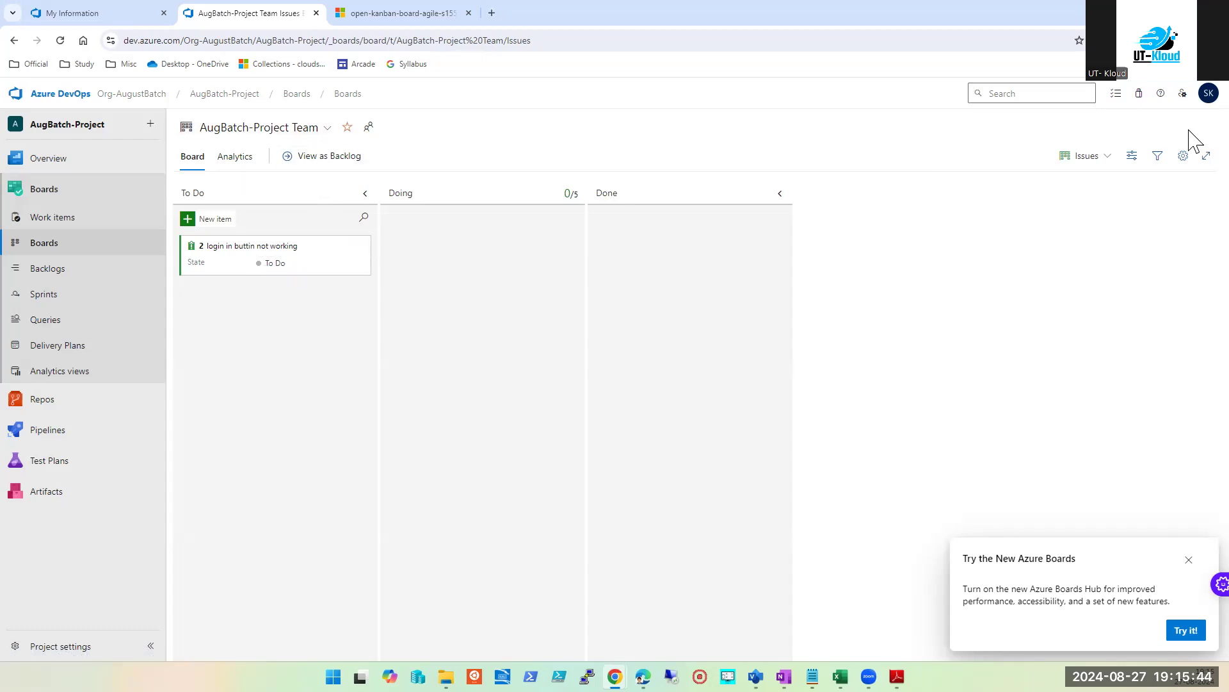
Step: Toggle the board filter, close the Try the New Azure Boards popup, and start a To Do card
left_click(1159, 160)
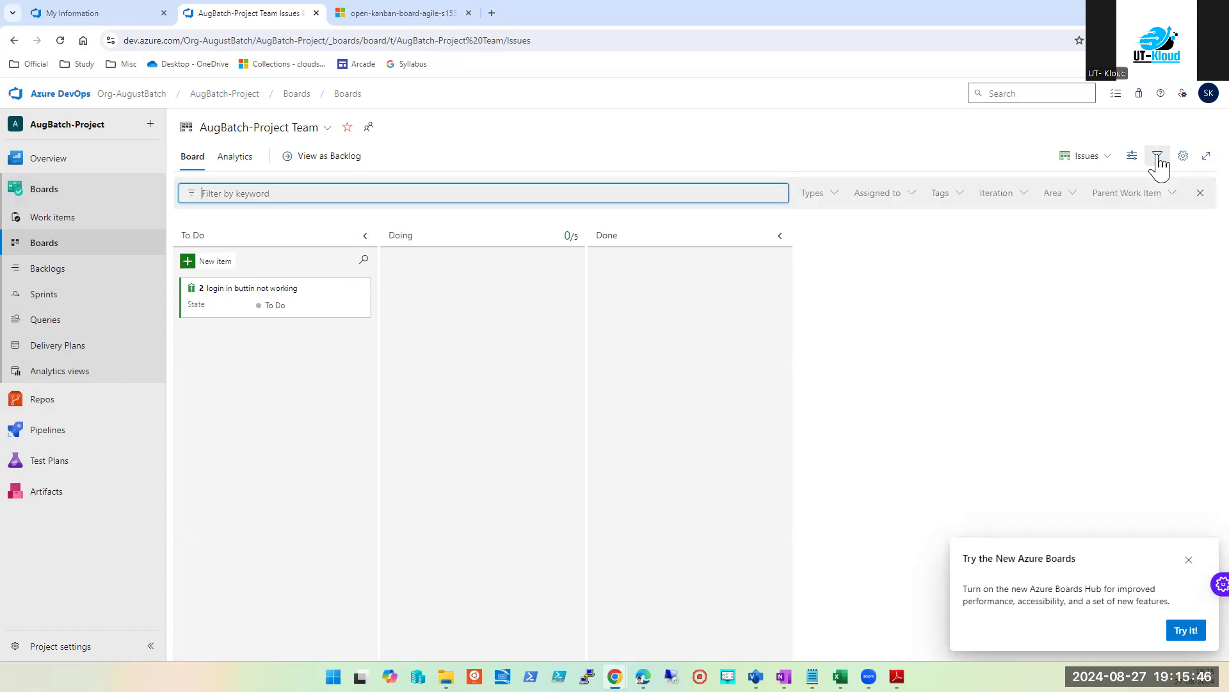
left_click(1175, 204)
left_click(1053, 332)
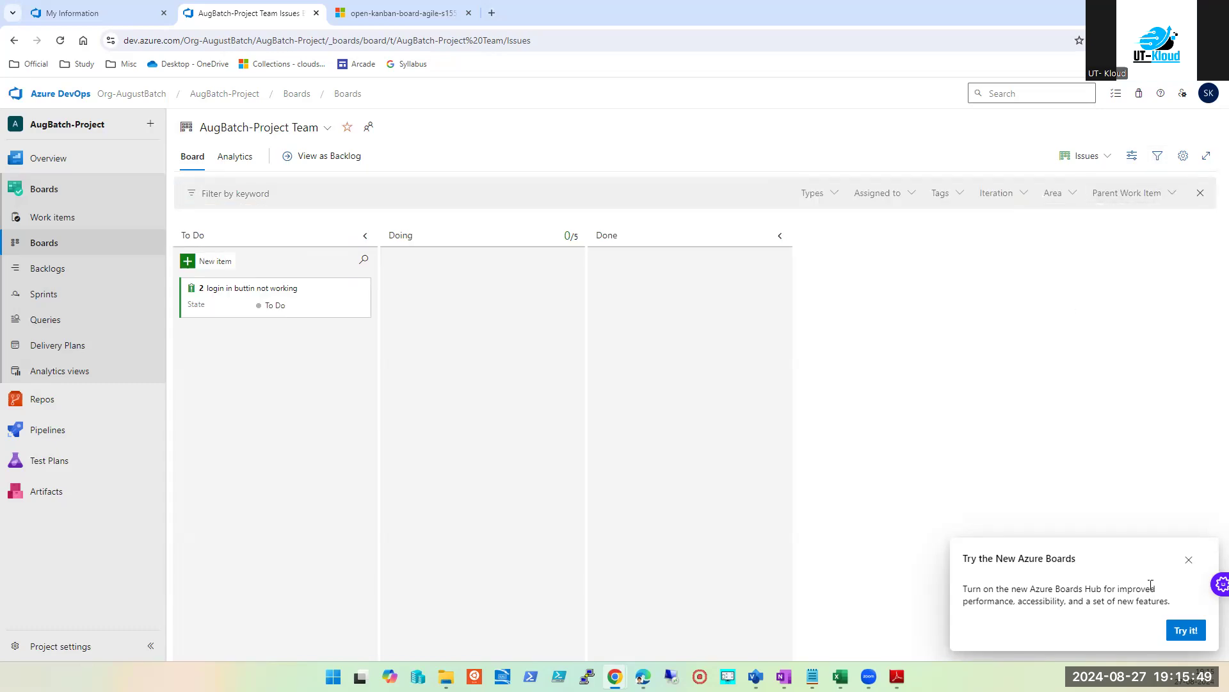
left_click(1187, 561)
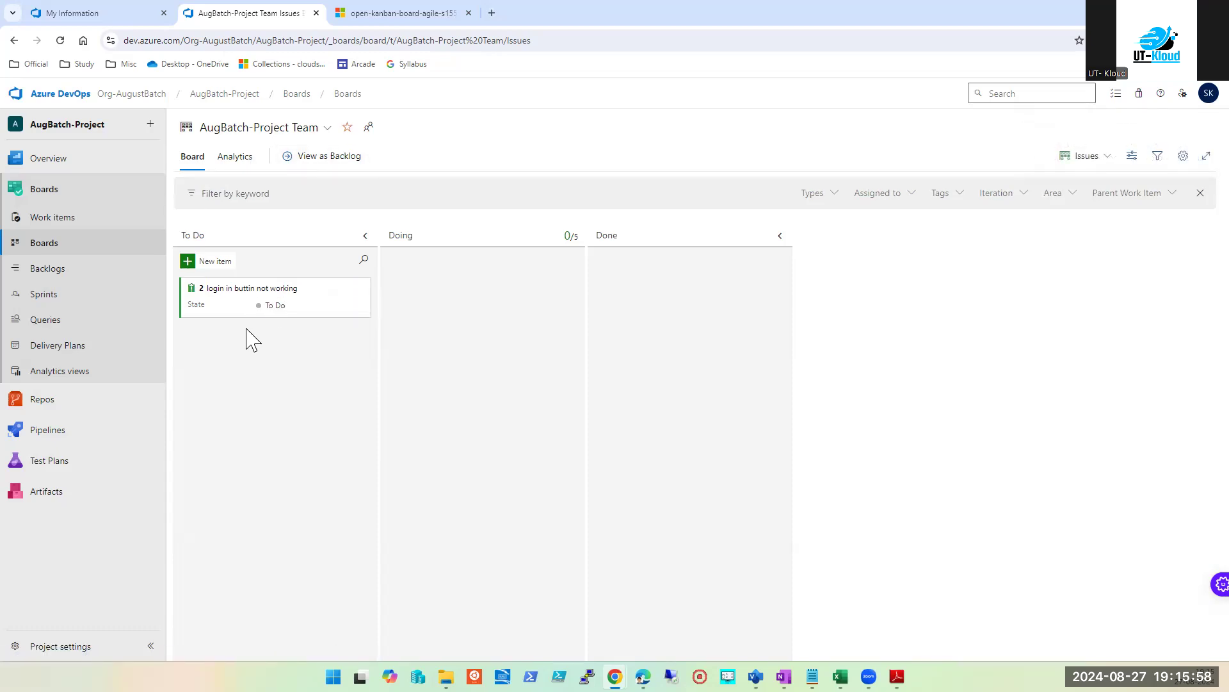
left_click(52, 218)
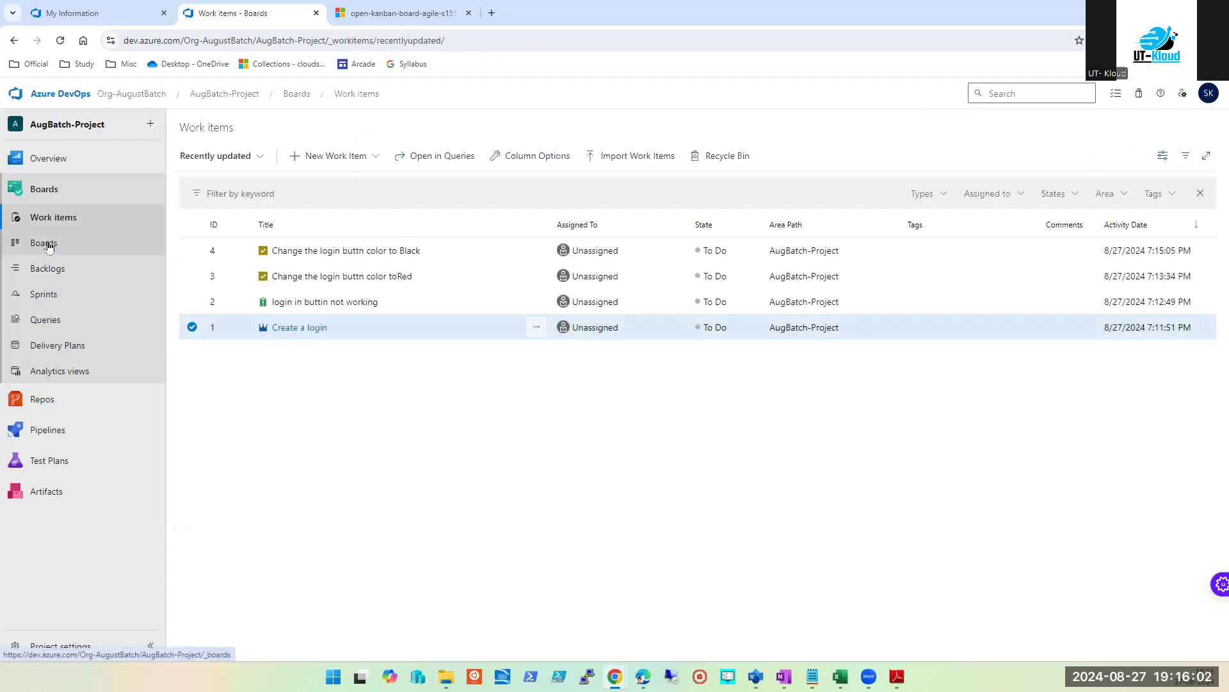
left_click(45, 245)
left_click(213, 221)
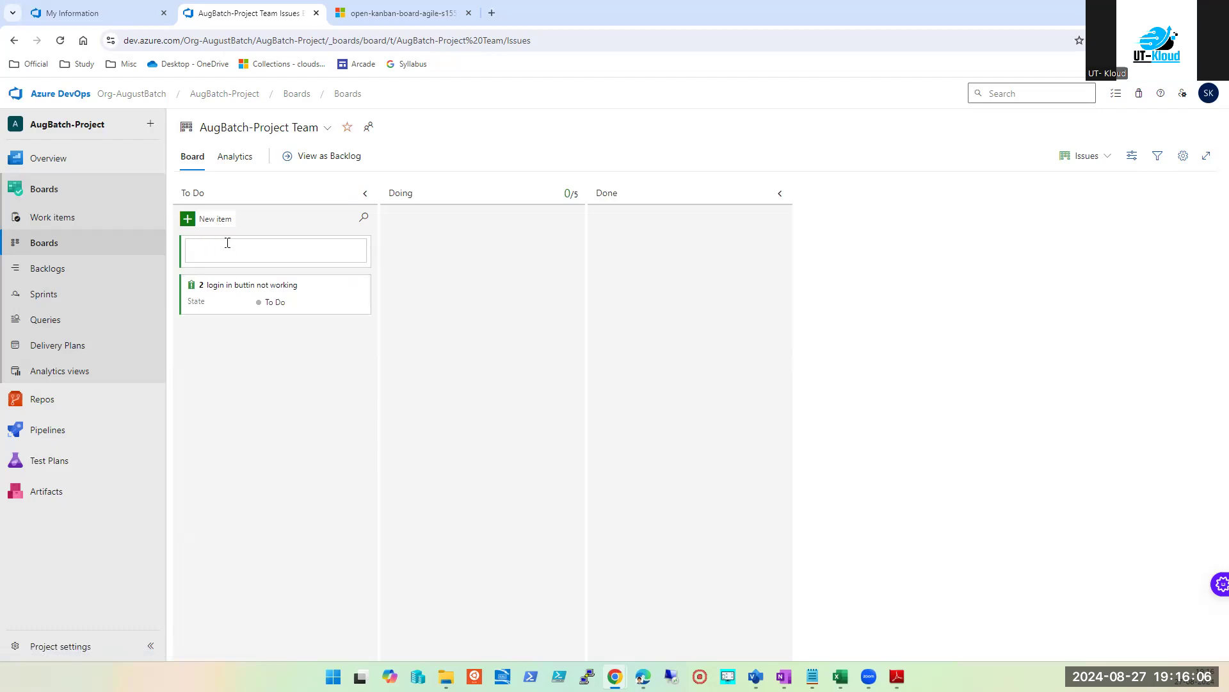
Step: Add issue 'Change the login buttn color to Green' to To Do, then bring up the OneNote notes
type("Change the login buttn color toRed")
key("Return")
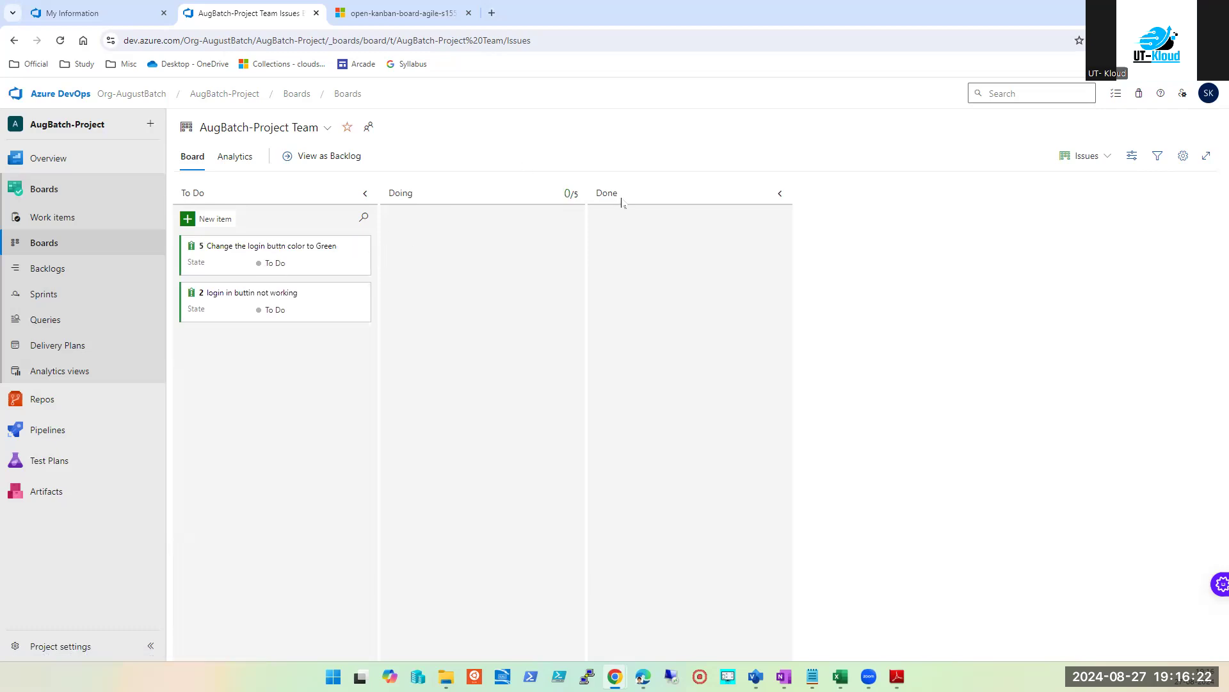
left_click(784, 676)
scroll(616, 503, "down", 2)
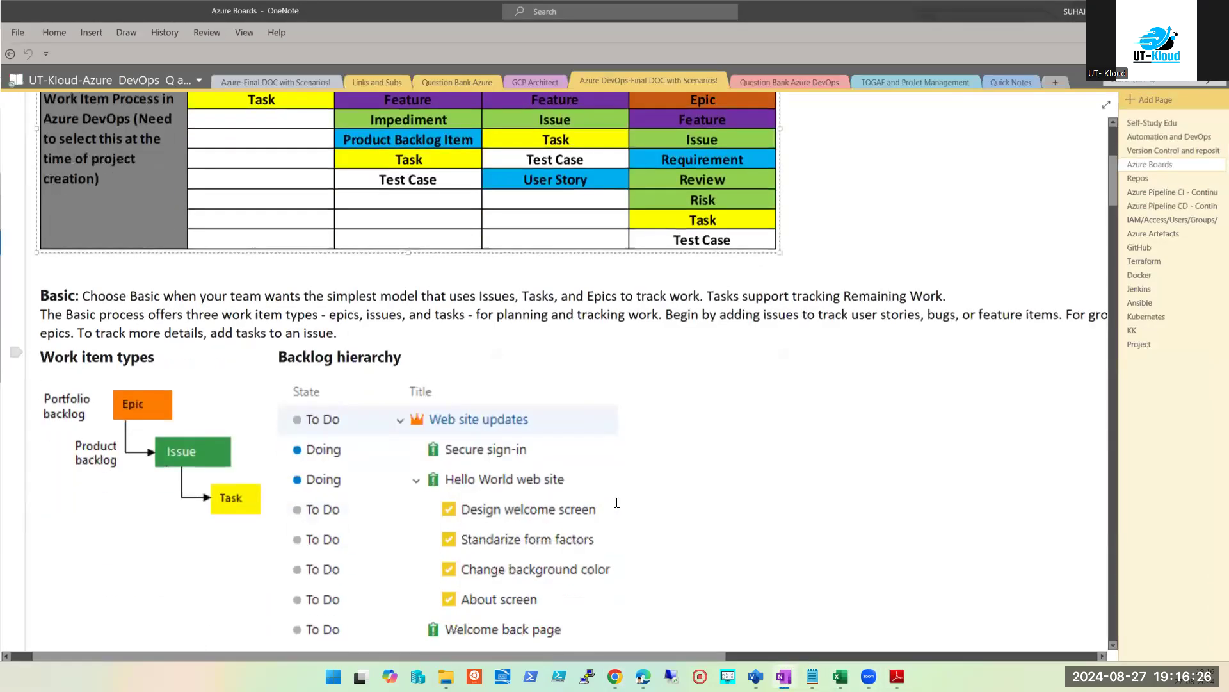
scroll(617, 503, "down", 3)
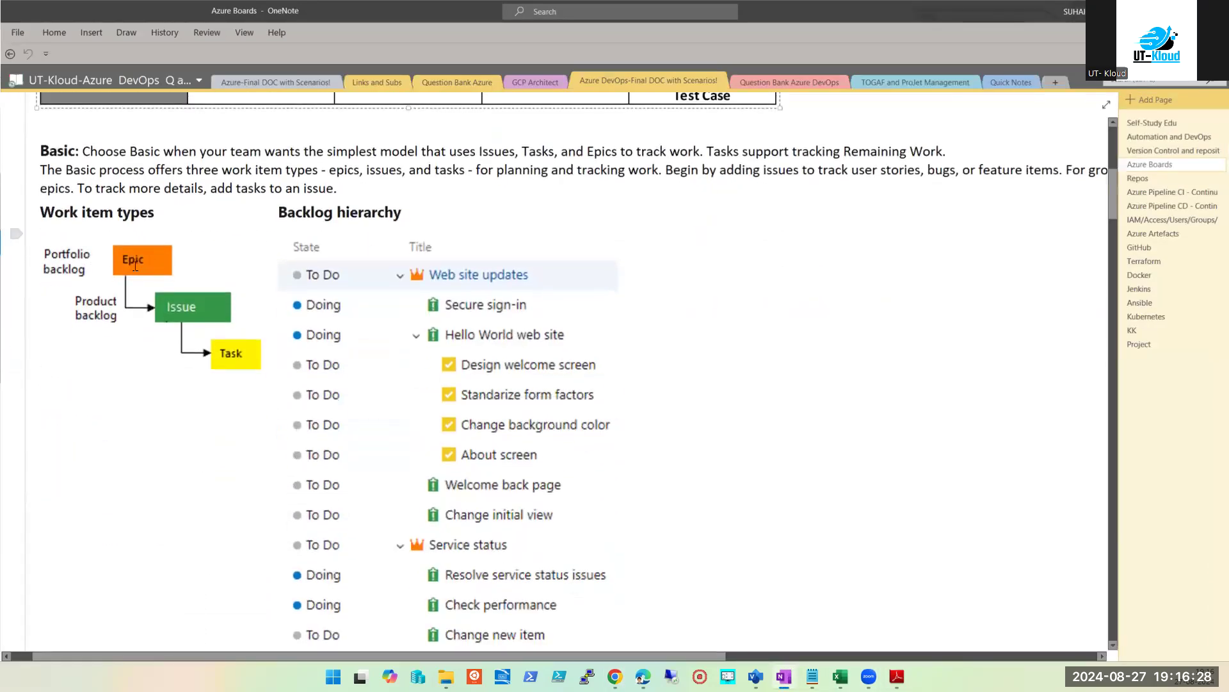
scroll(201, 336, "down", 7)
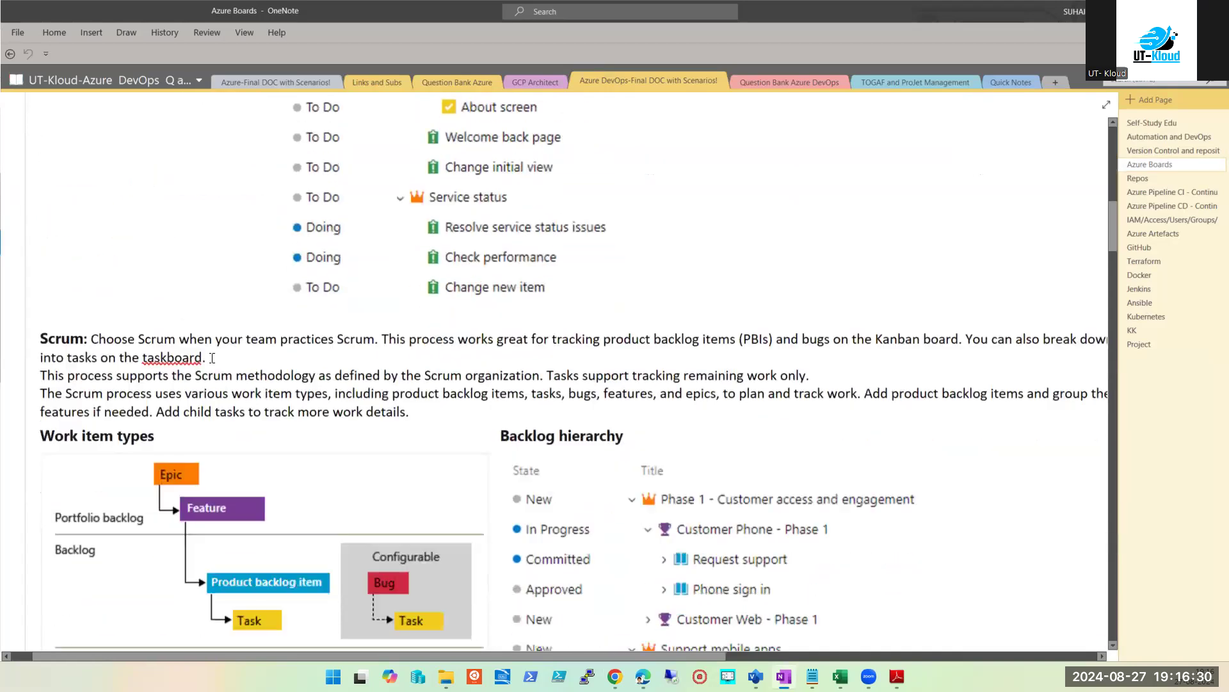
scroll(292, 281, "down", 4)
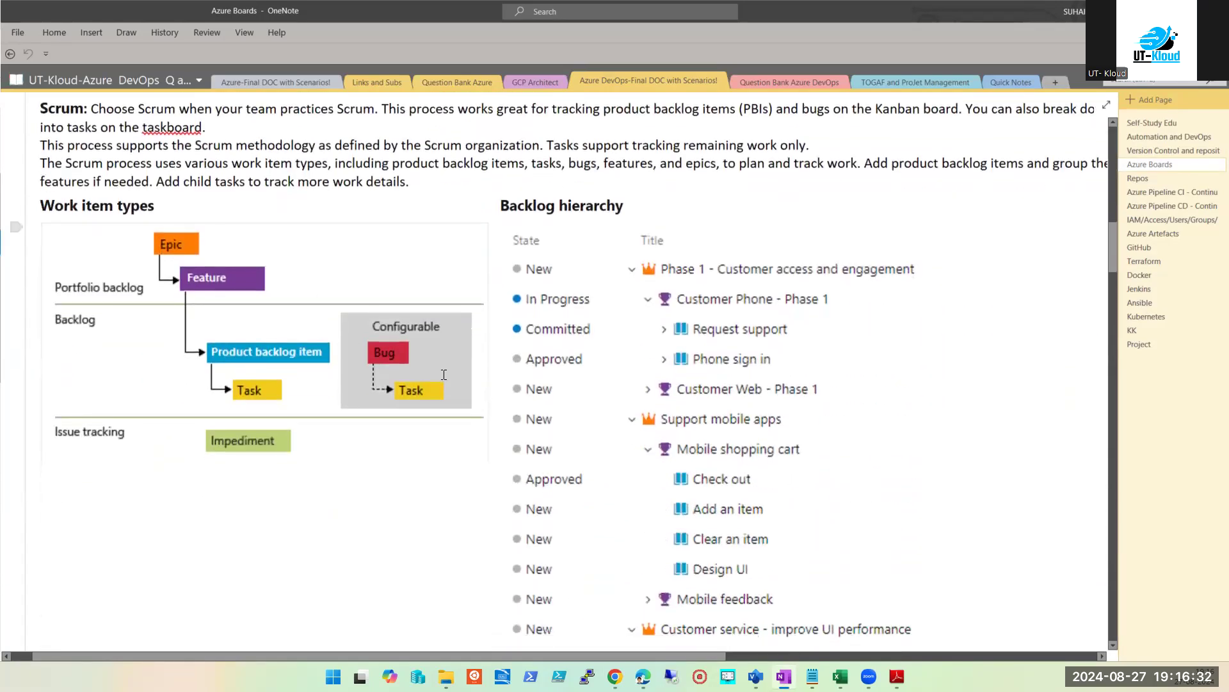
key("alt+Tab")
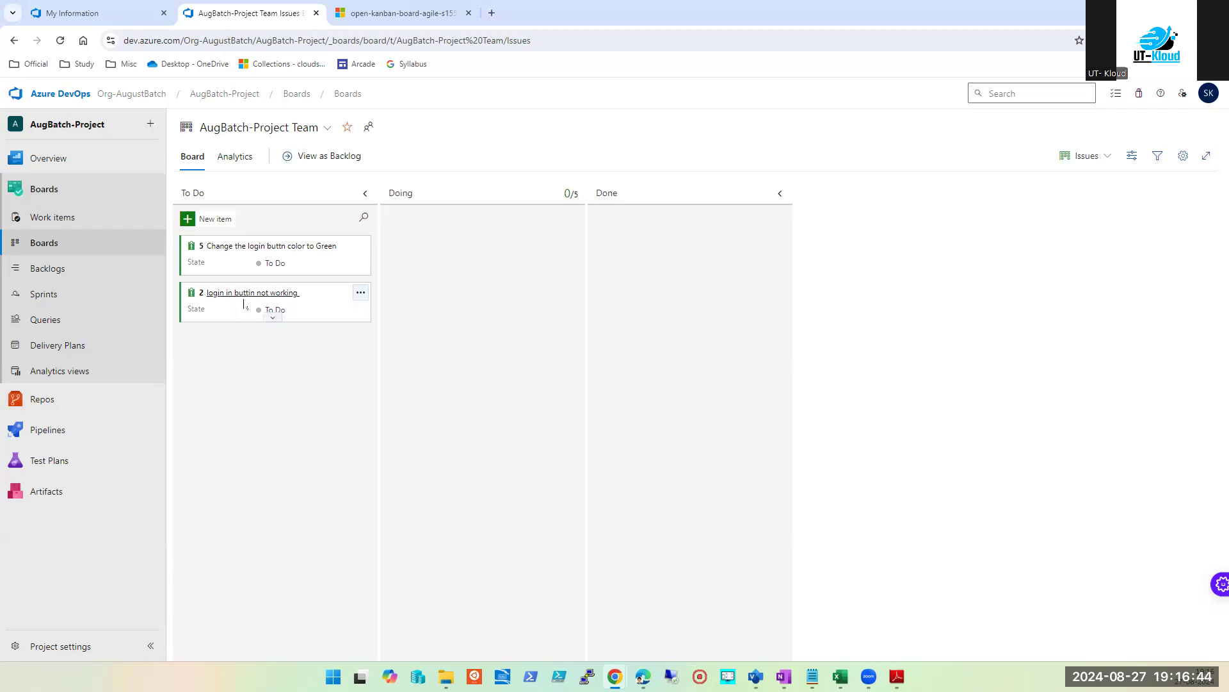
Step: Open Epic 1 'Create a login' from the Work items list
left_click(361, 293)
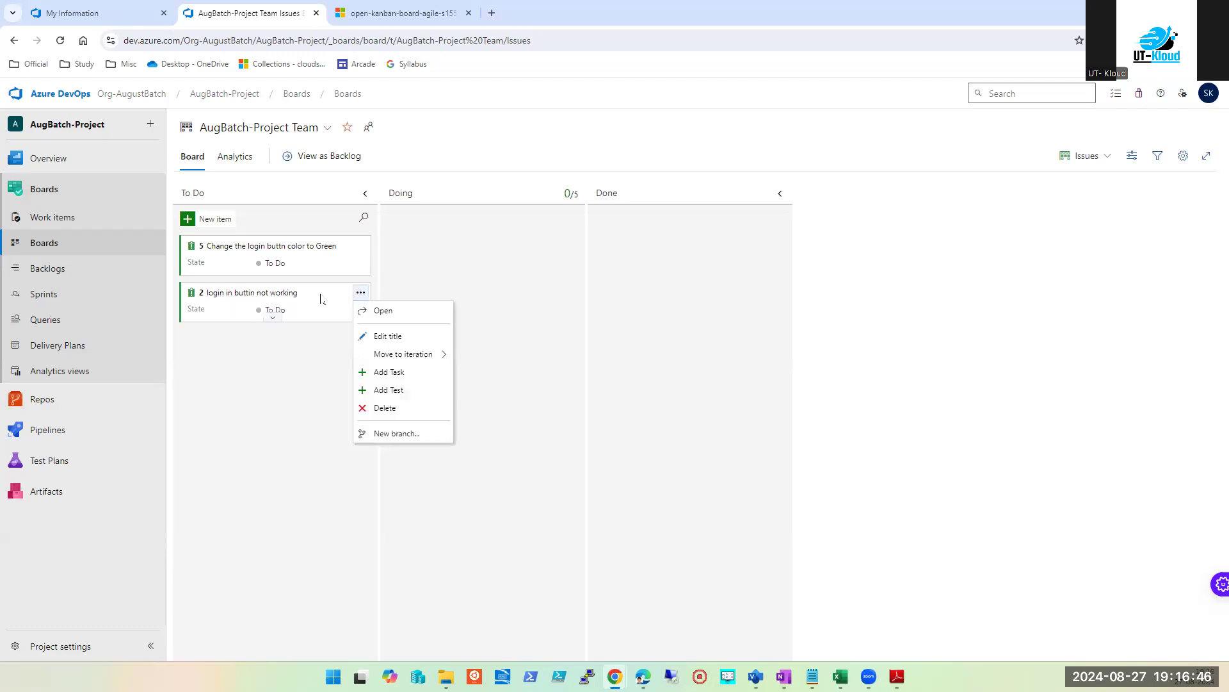
left_click(252, 420)
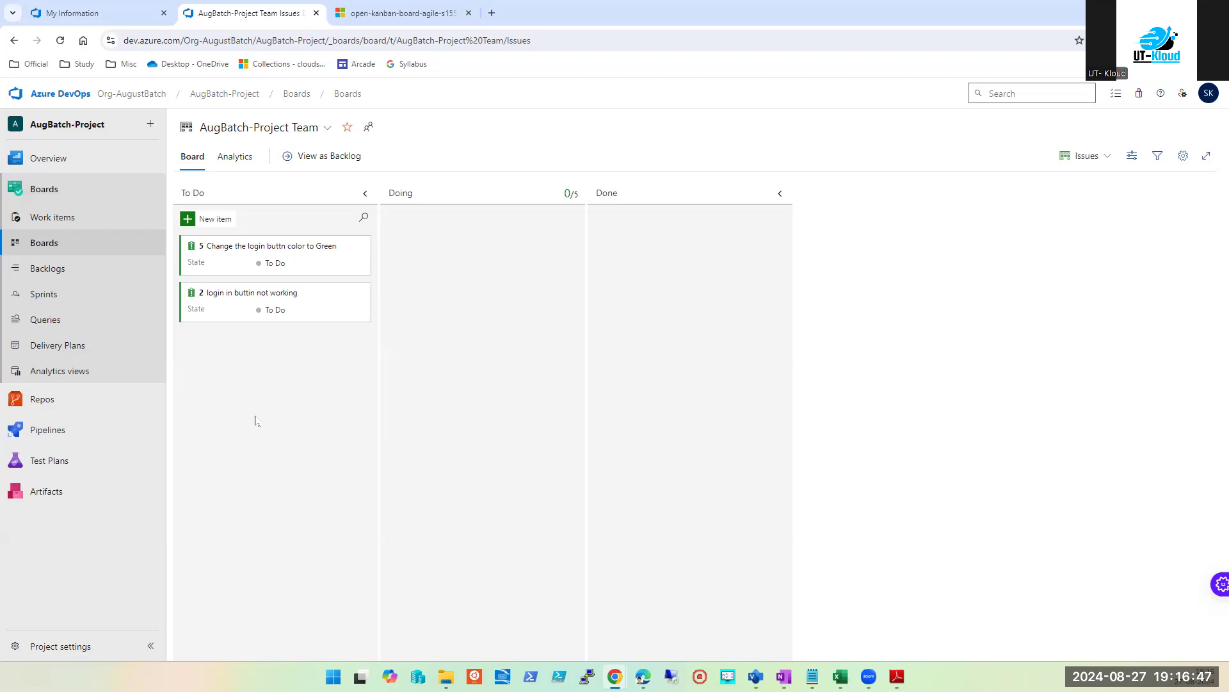
left_click(48, 221)
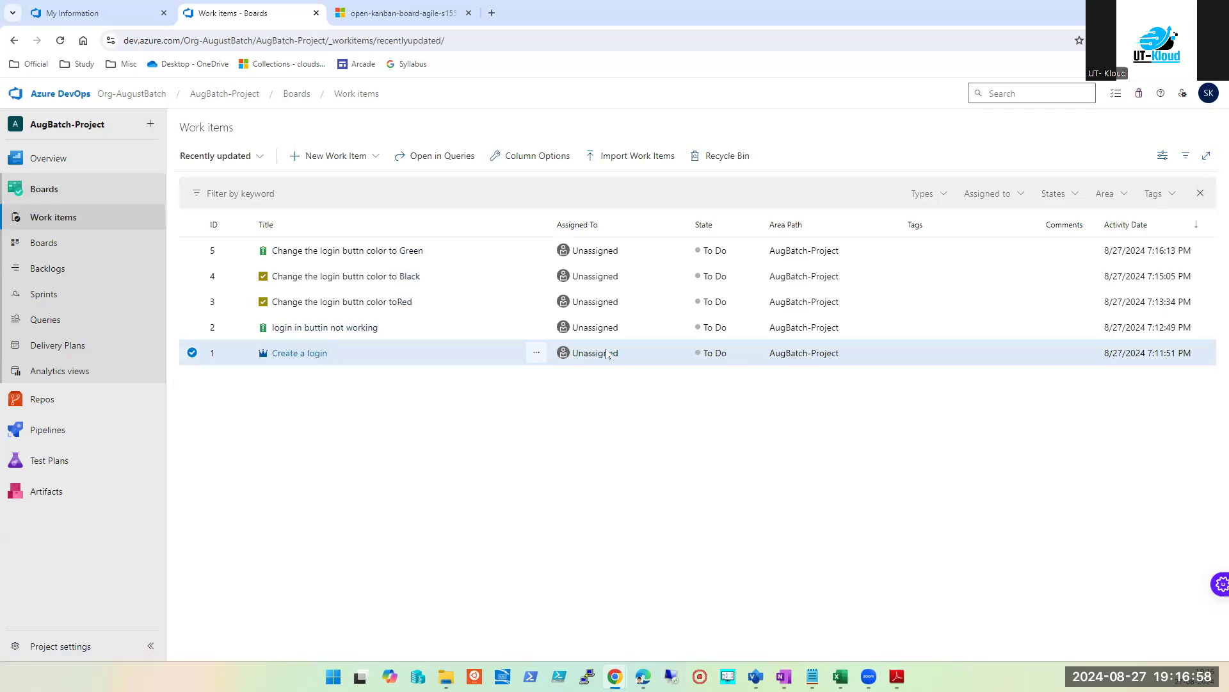
left_click(319, 354)
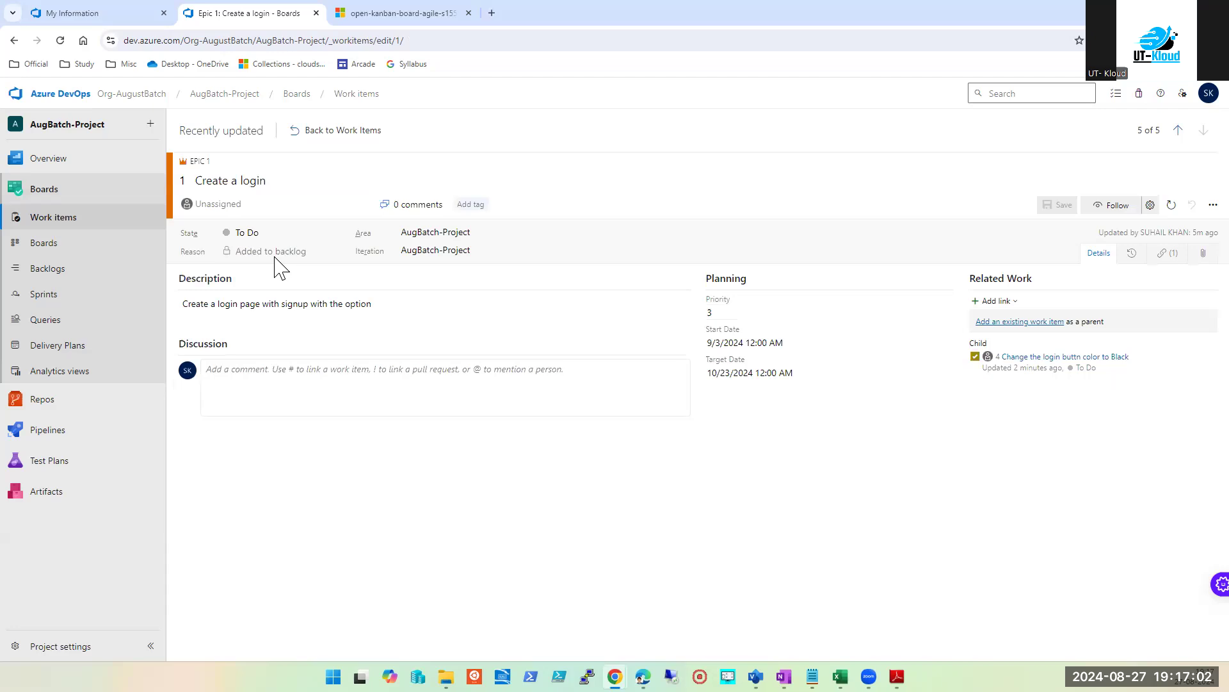
Step: Assign the epic to a team member, save it, and return to Work items
left_click(214, 207)
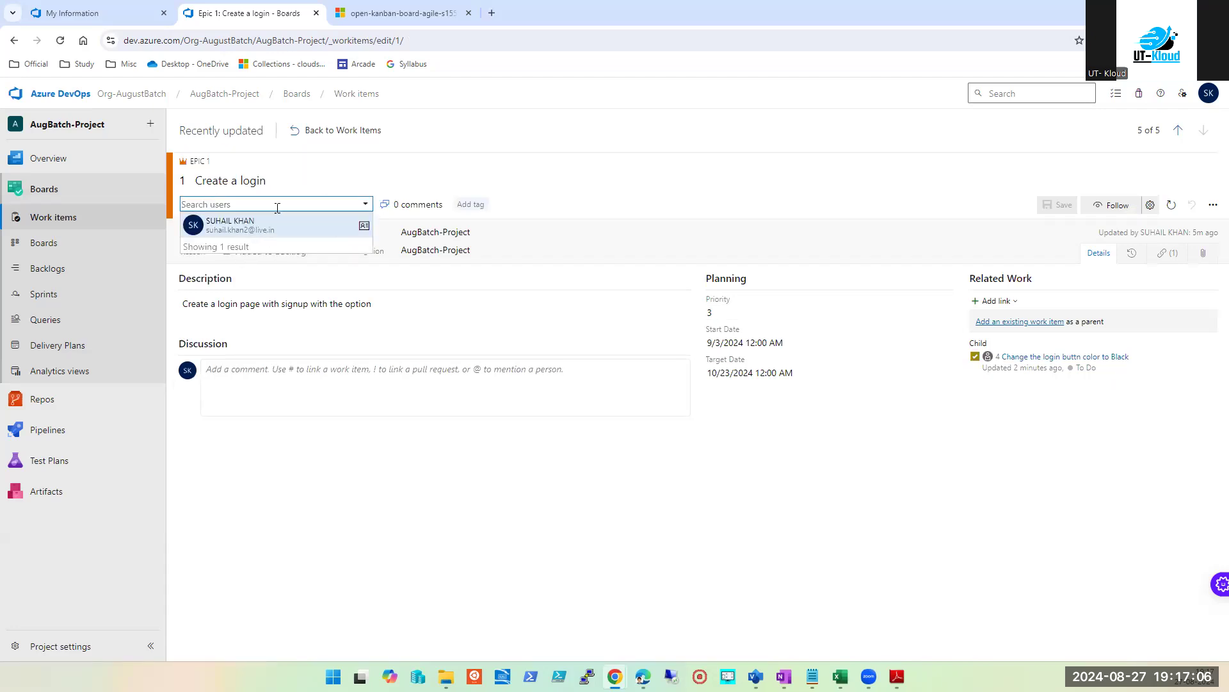
type("kuma")
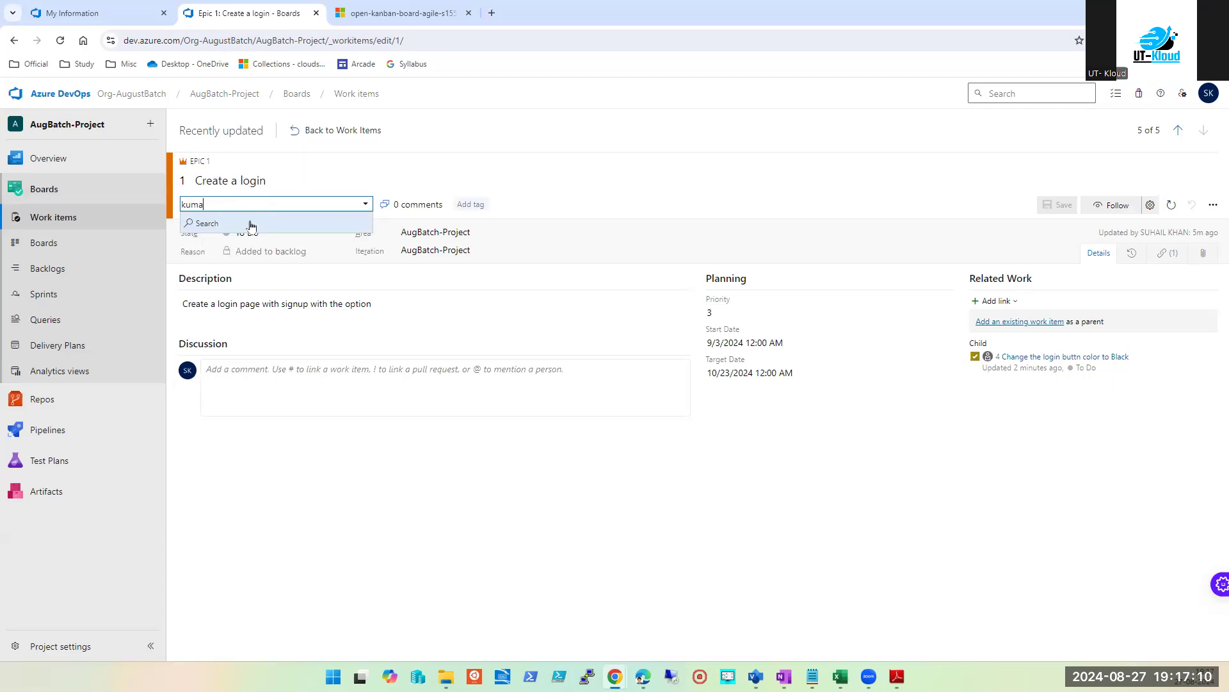
key("ctrl+a")
type("ram")
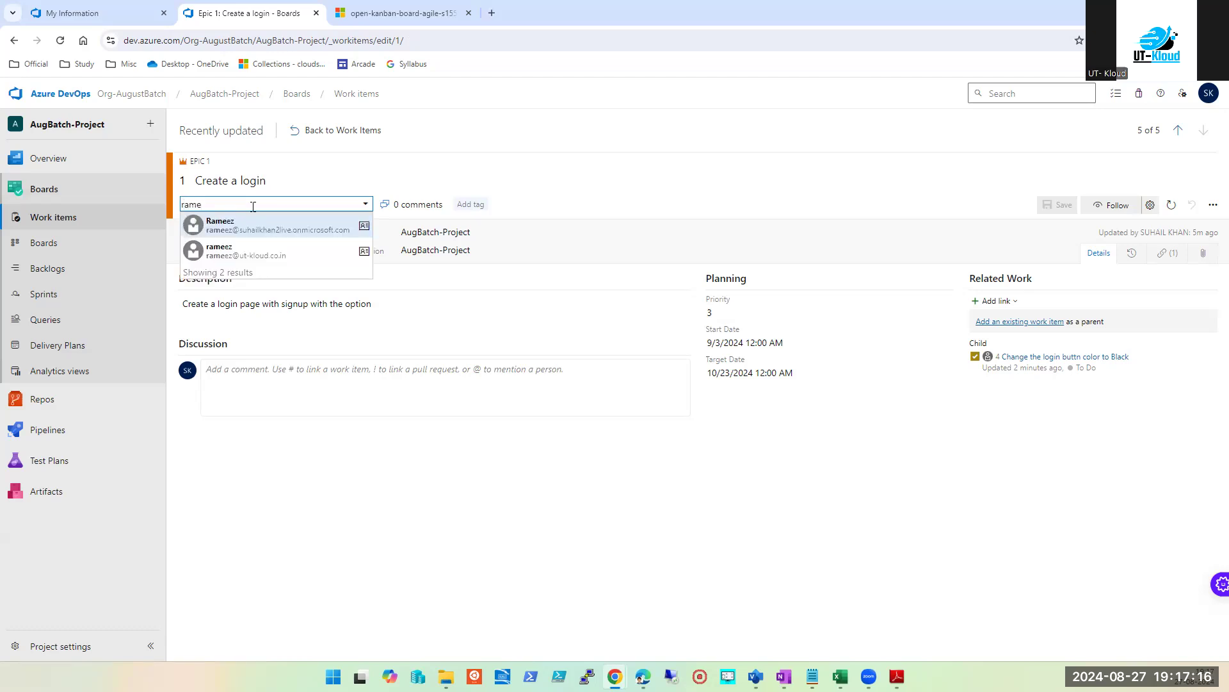
left_click(235, 255)
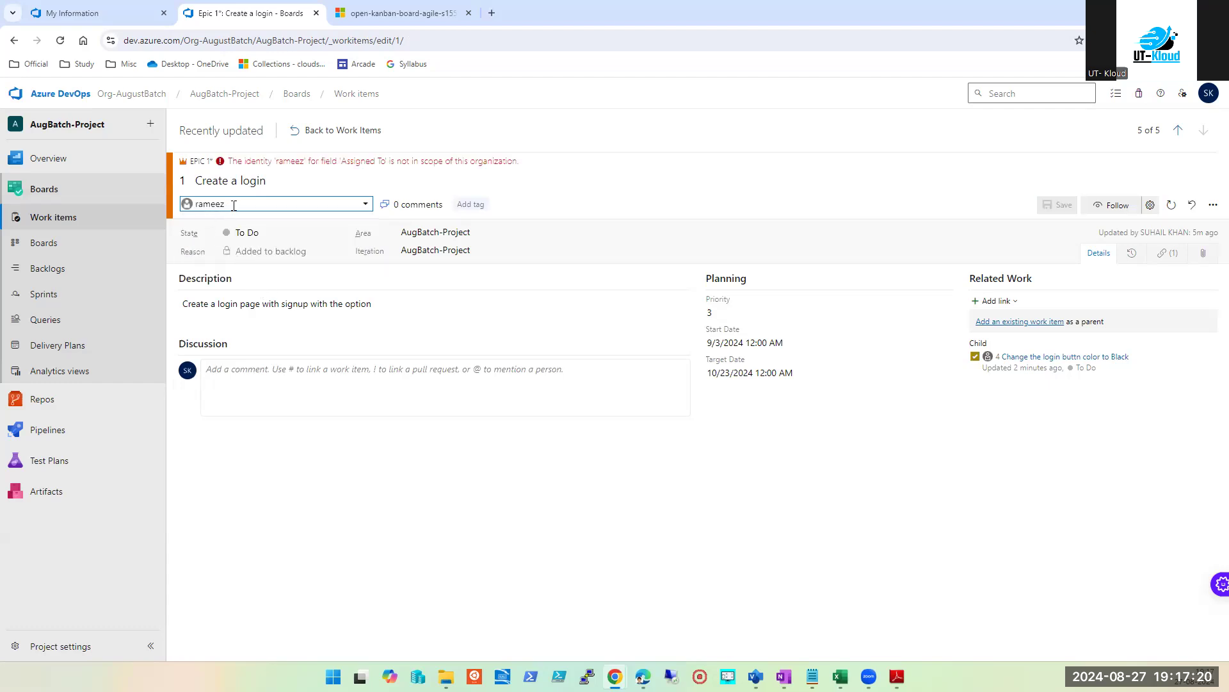
left_click(278, 205)
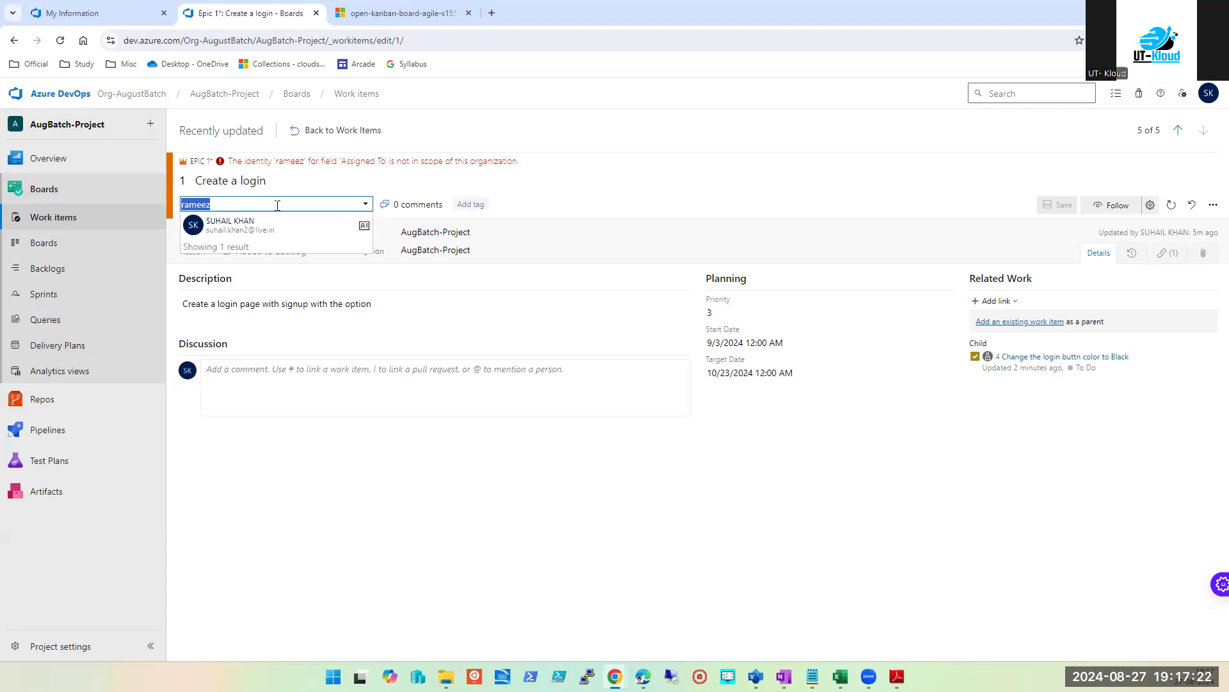
left_click(251, 227)
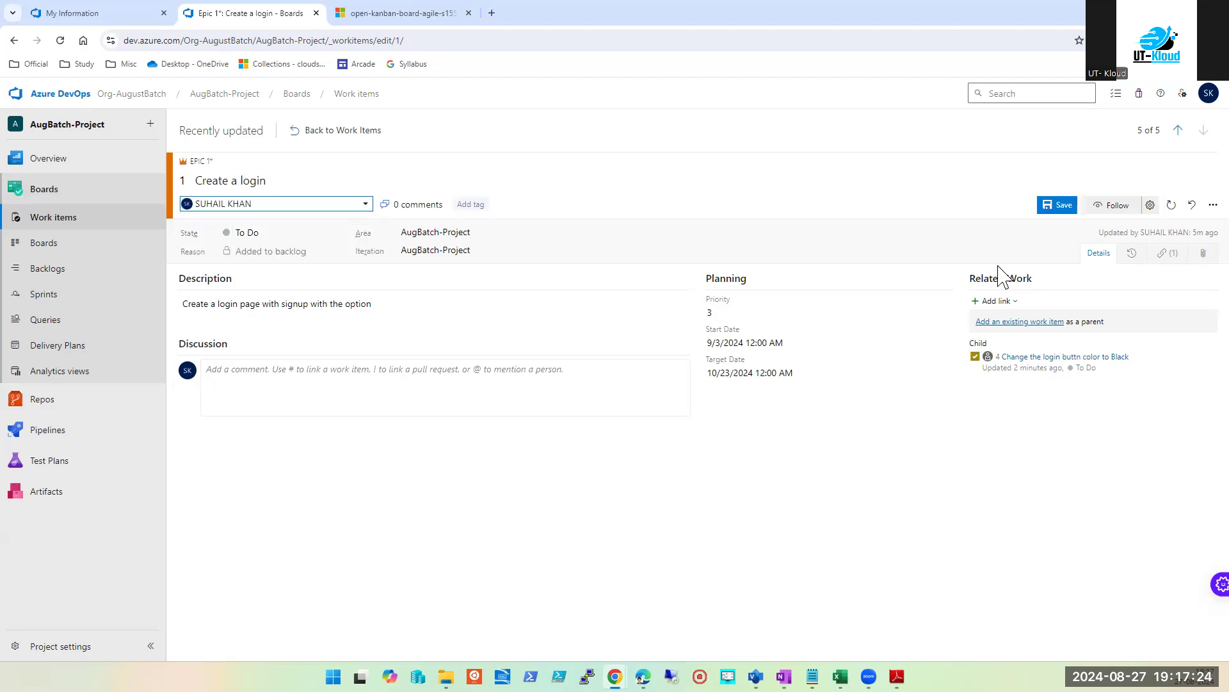
left_click(1064, 206)
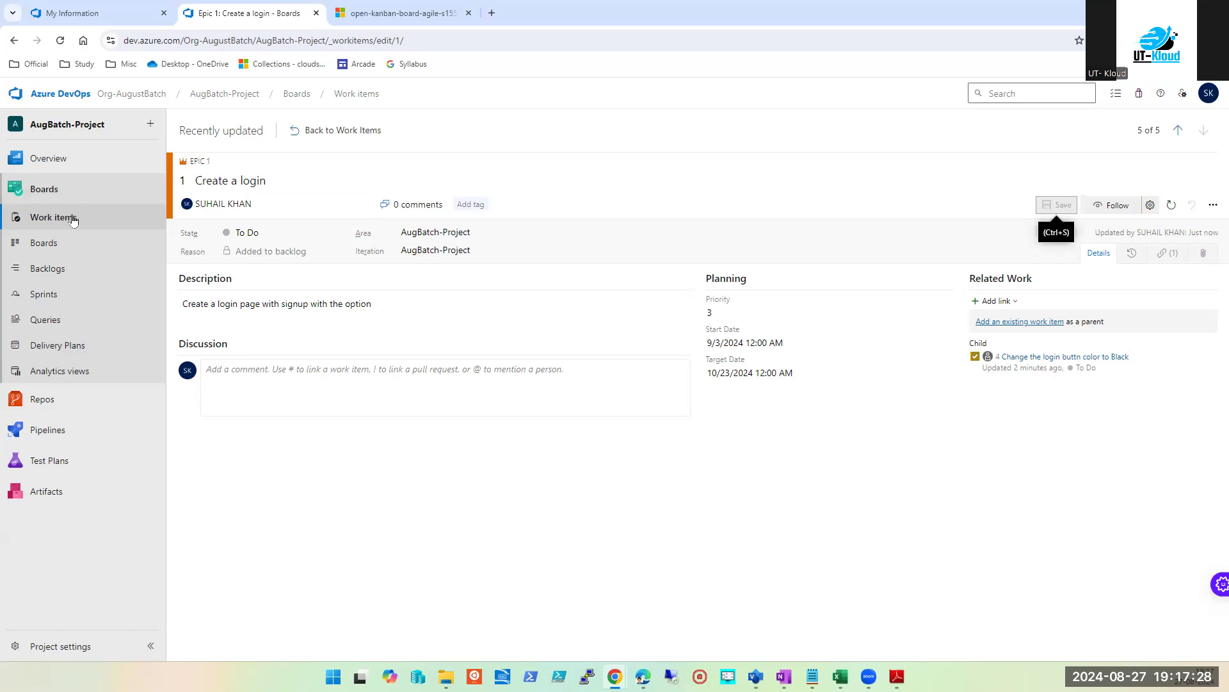
left_click(48, 228)
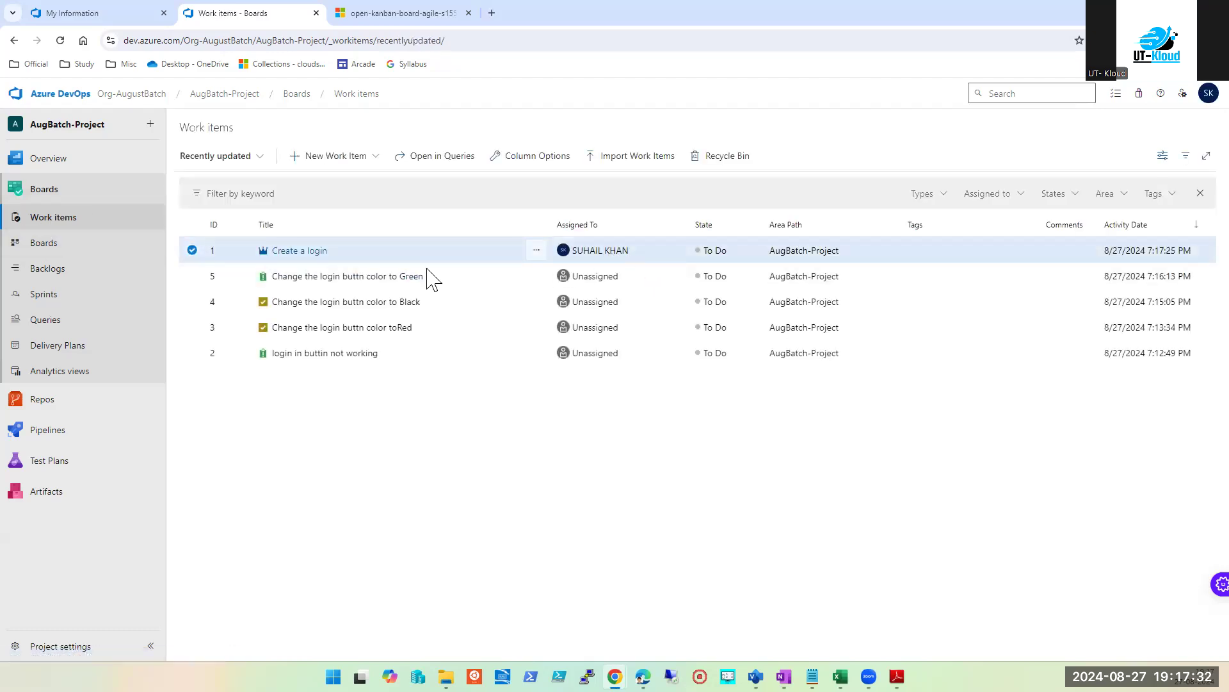
Step: Assign issue 2 to a team member, save, and move it to Doing
left_click(47, 247)
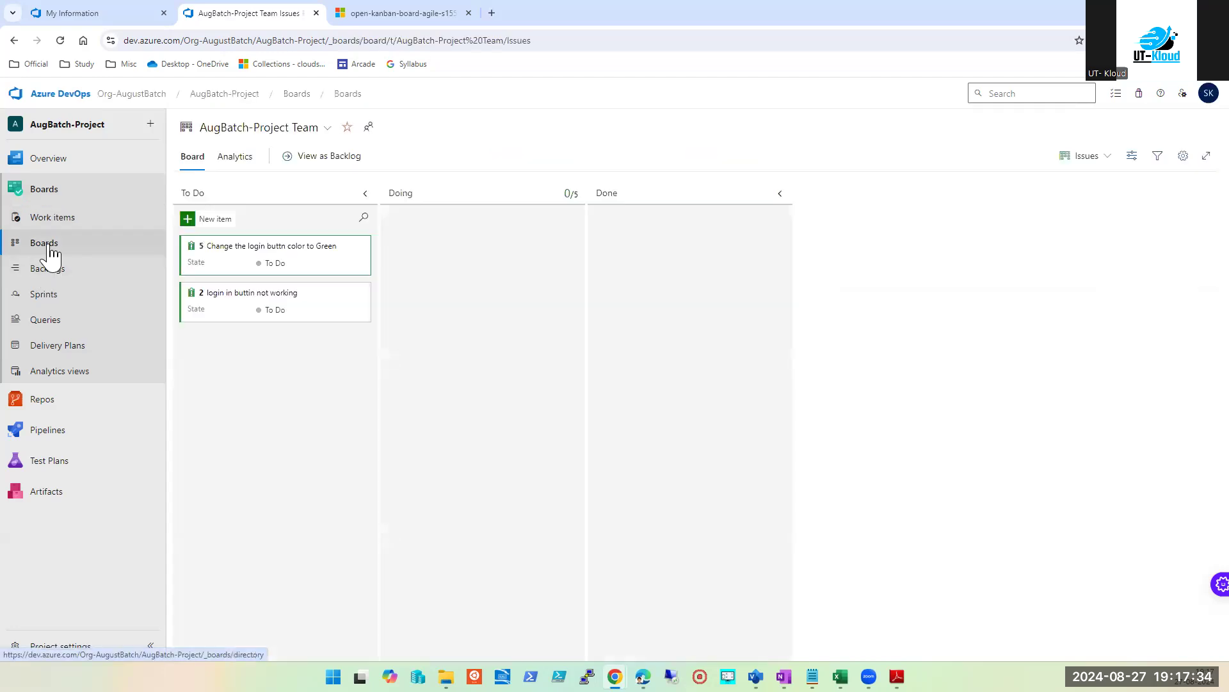
left_click(362, 293)
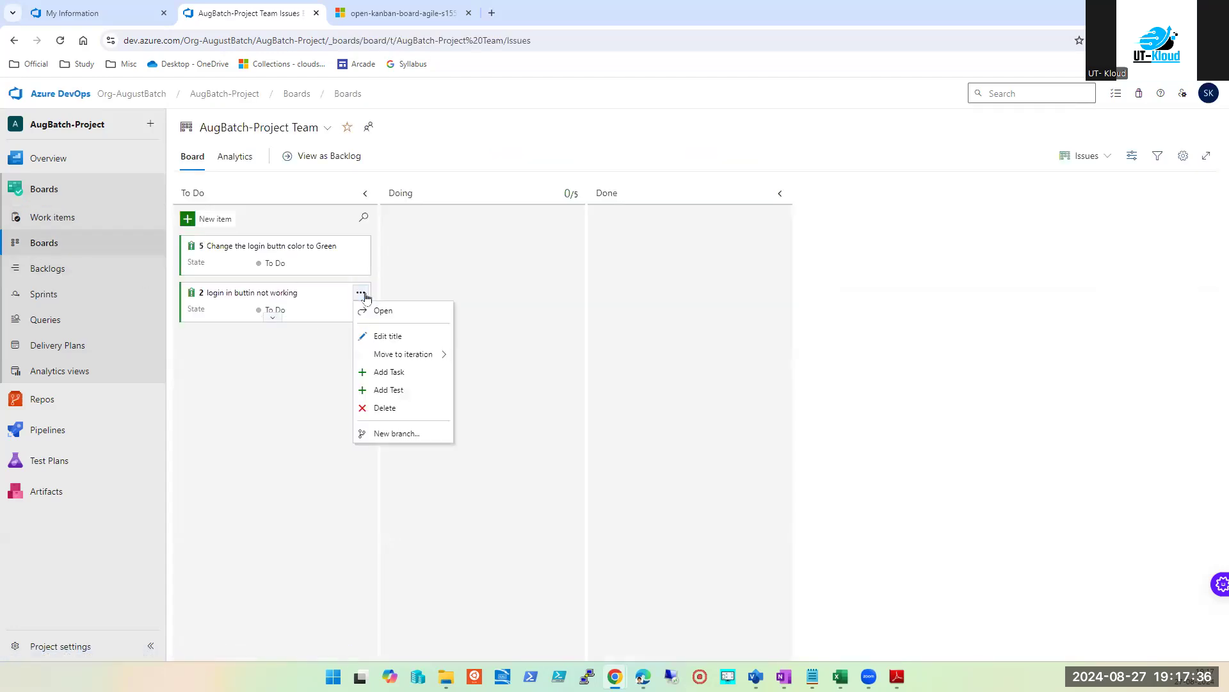
left_click(297, 296)
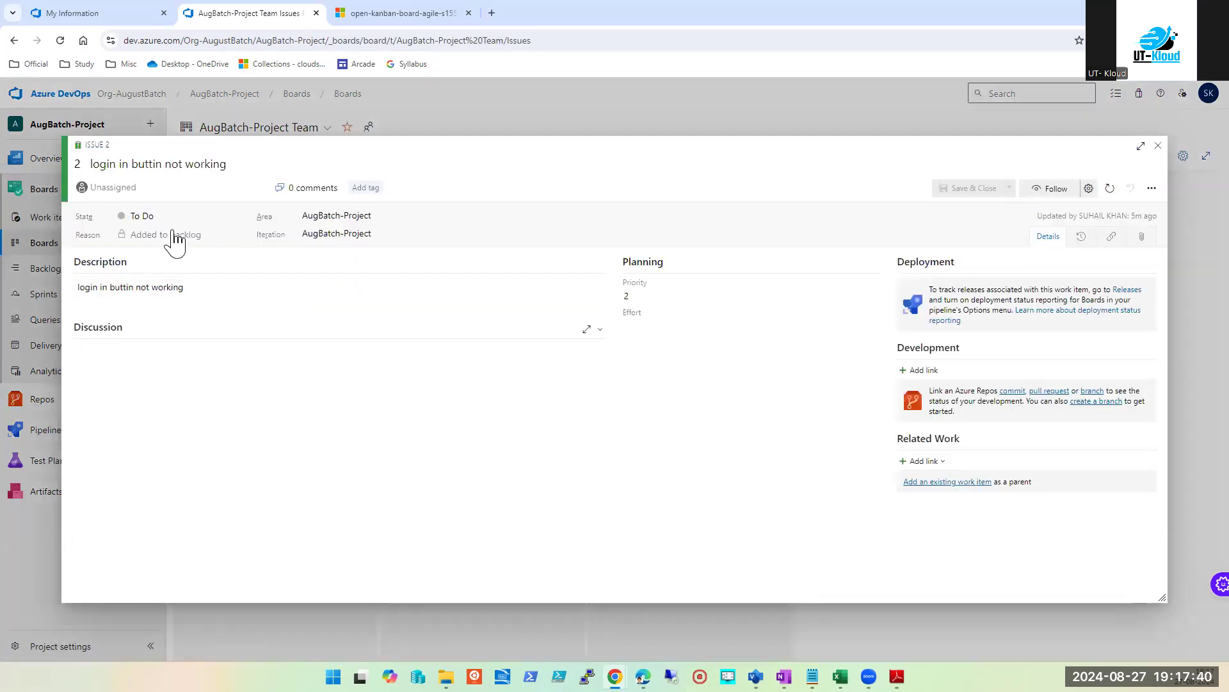
left_click(137, 185)
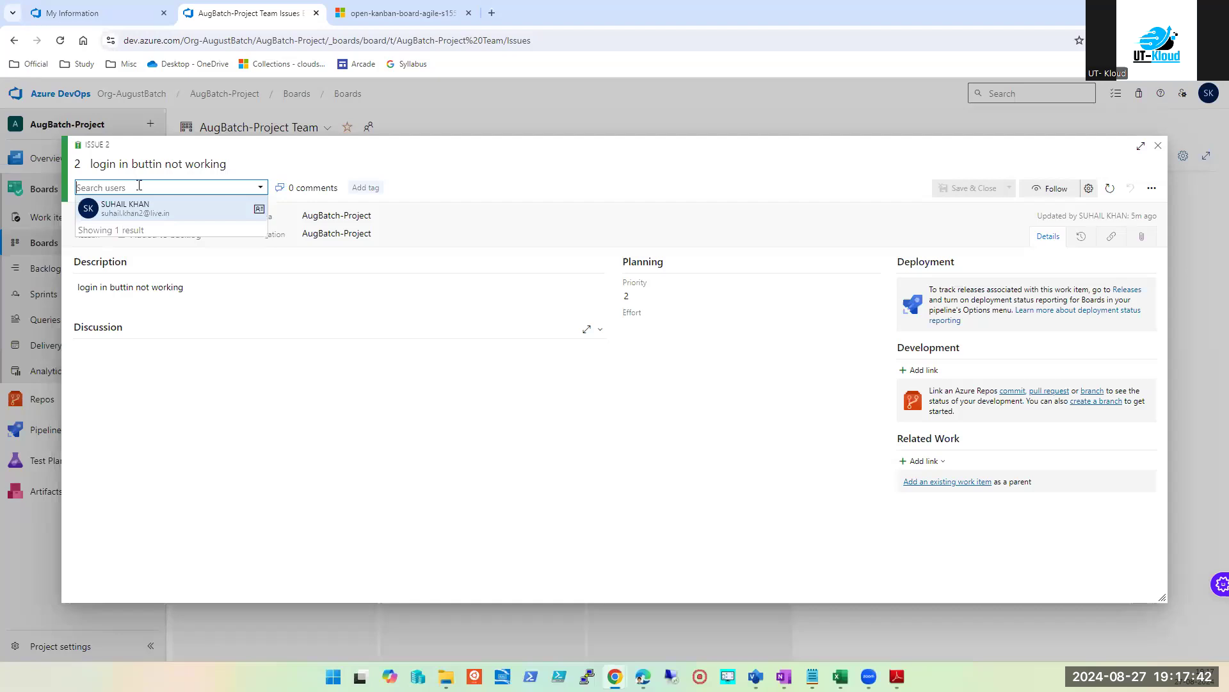
left_click(139, 221)
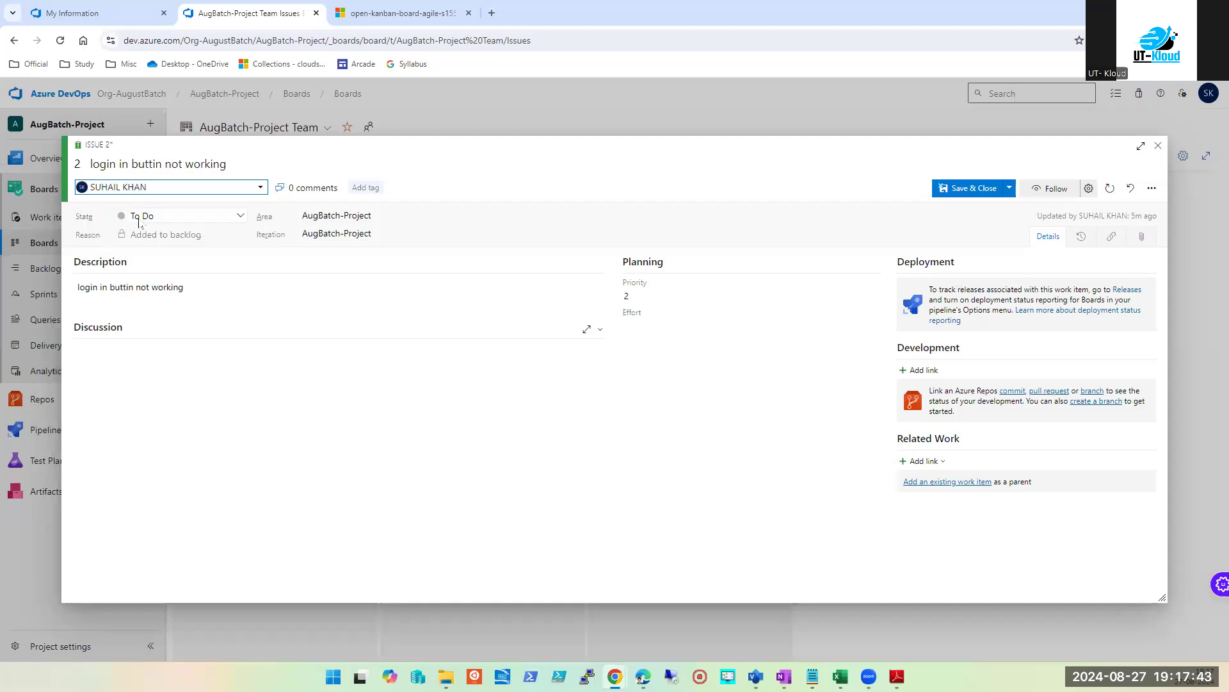
left_click(950, 191)
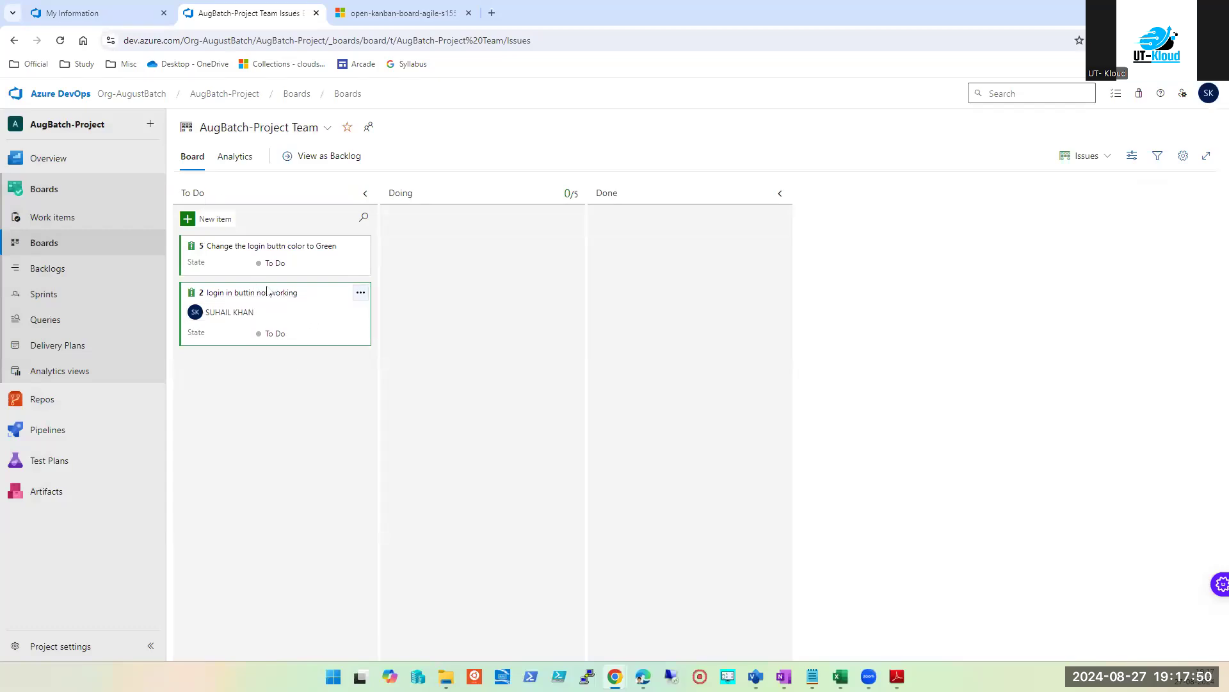
left_click_drag(321, 308, 535, 242)
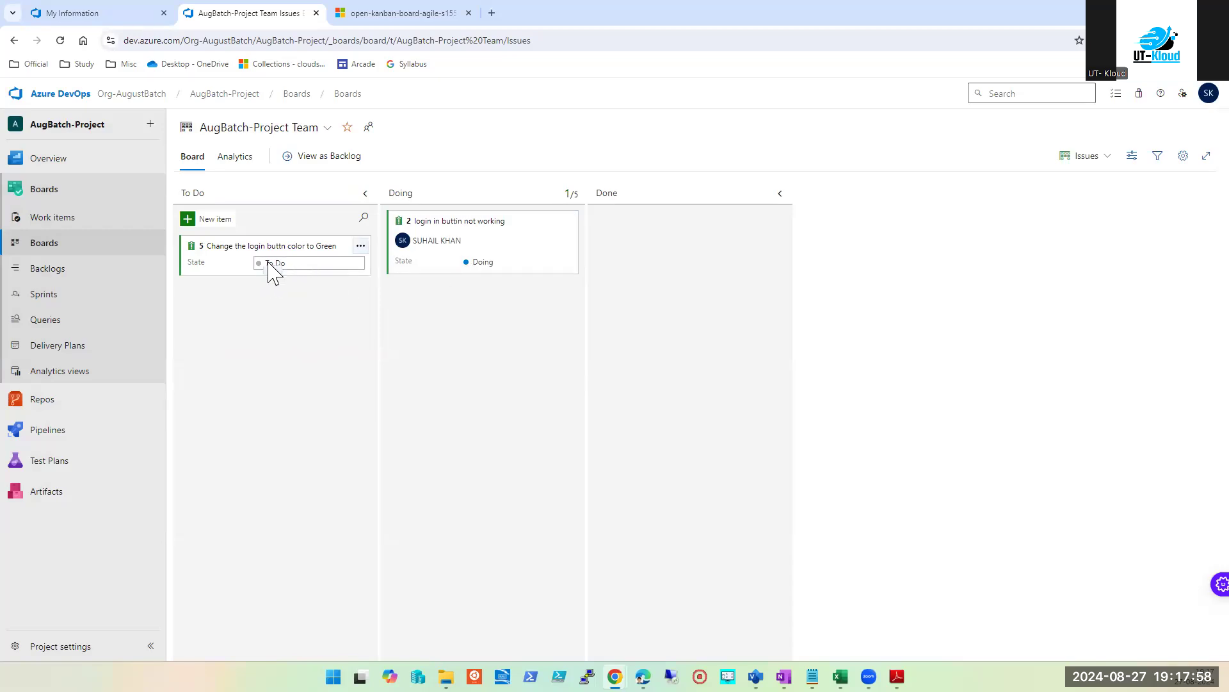
Step: Assign issue 5 'Change the login buttn color to Green' and move it to Done
left_click(215, 247)
left_click(116, 185)
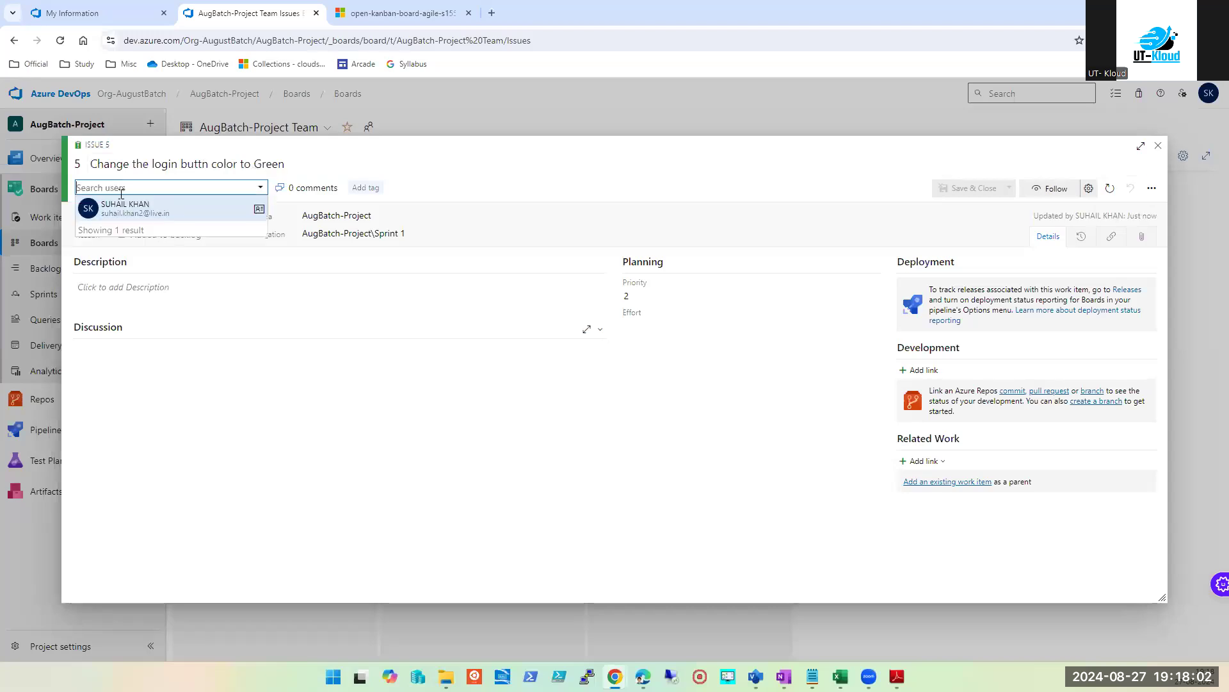
left_click(128, 211)
left_click(967, 188)
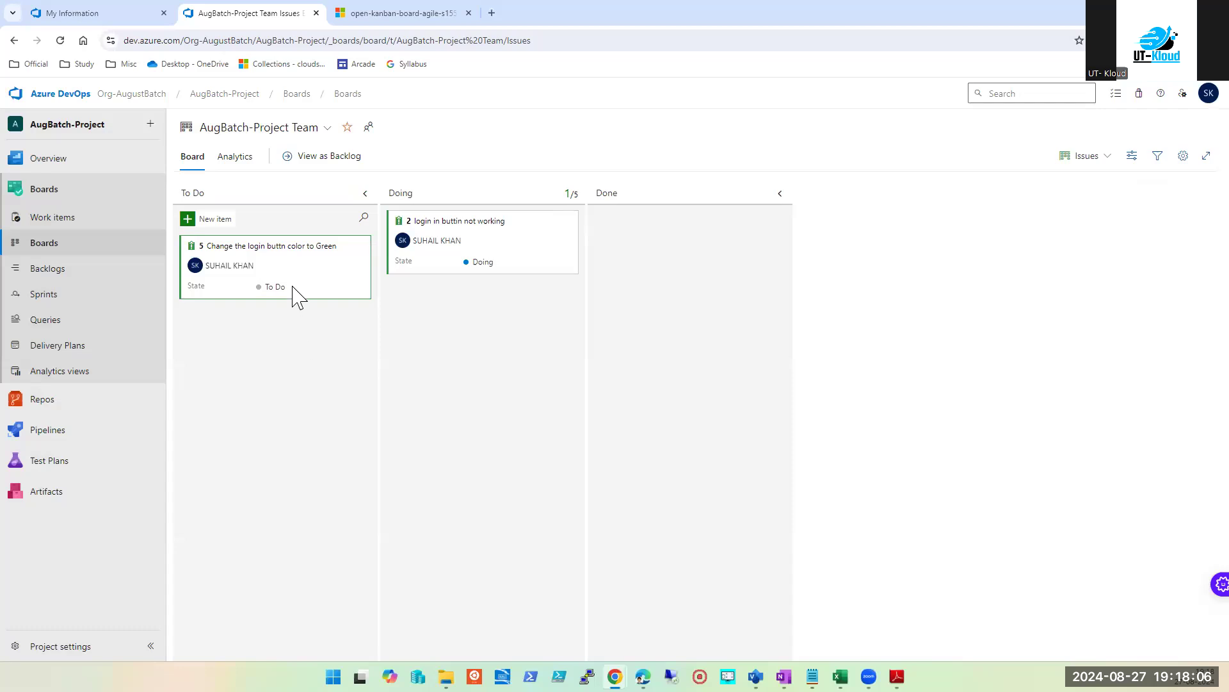
left_click_drag(282, 263, 448, 397)
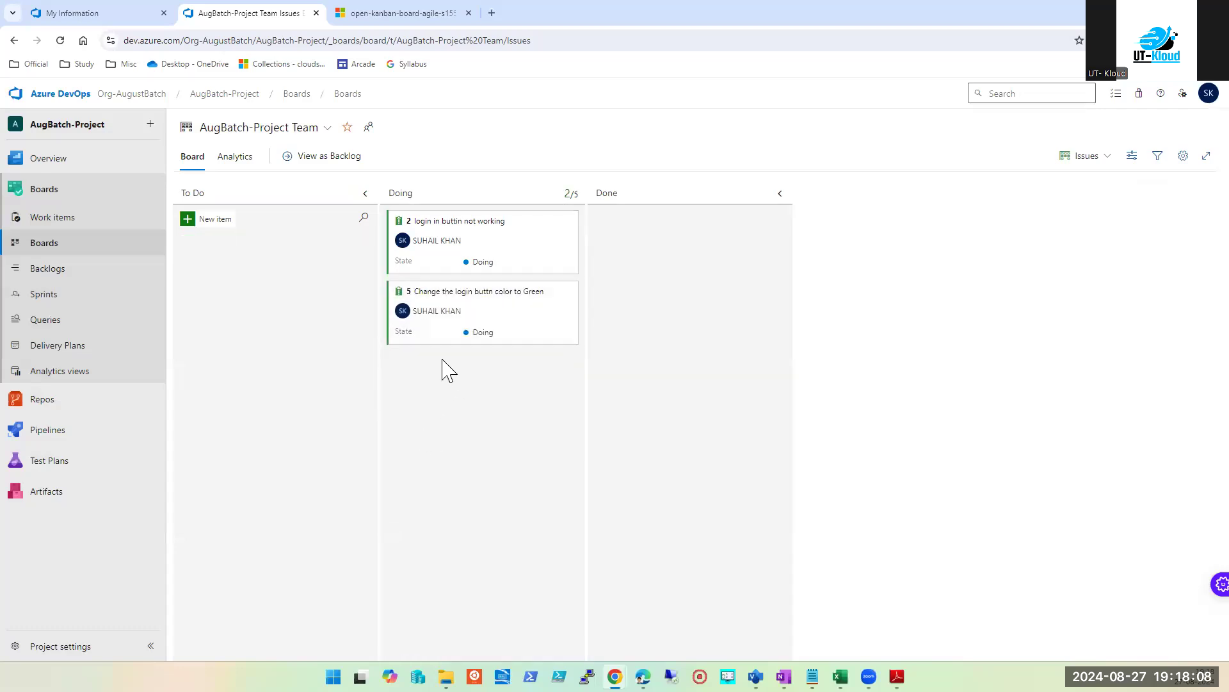
left_click_drag(471, 334, 698, 320)
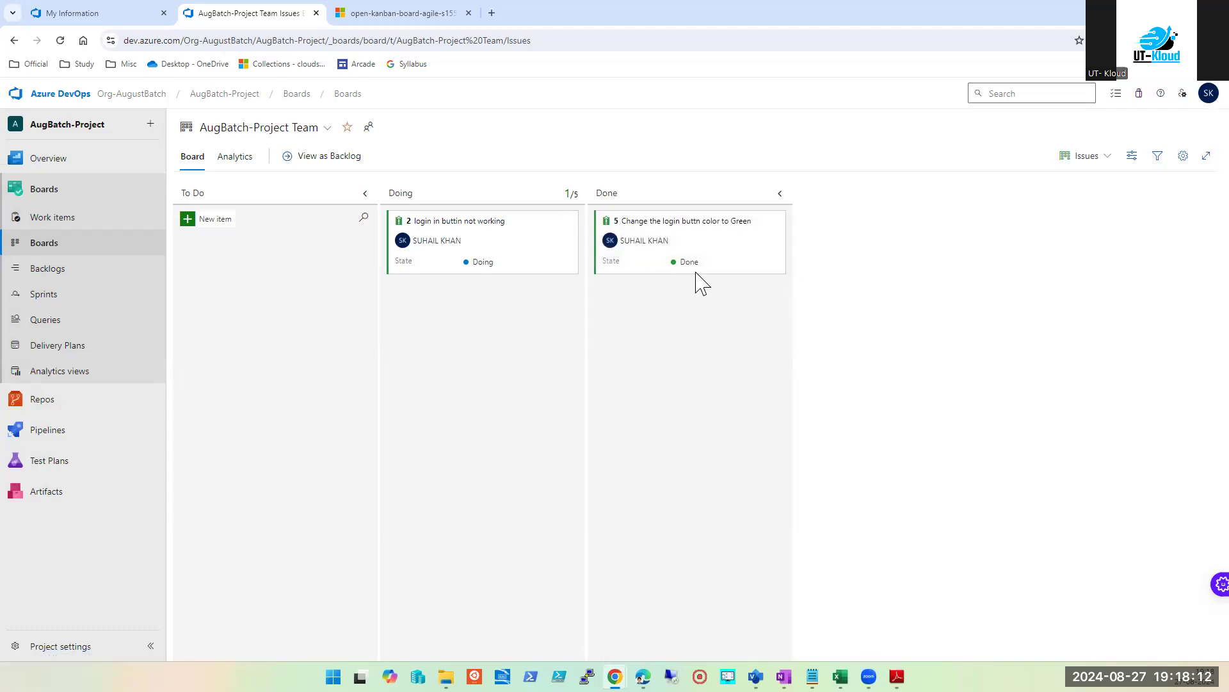
Step: Add another To Do card using the pasted title, with the colour changed to White
left_click(204, 219)
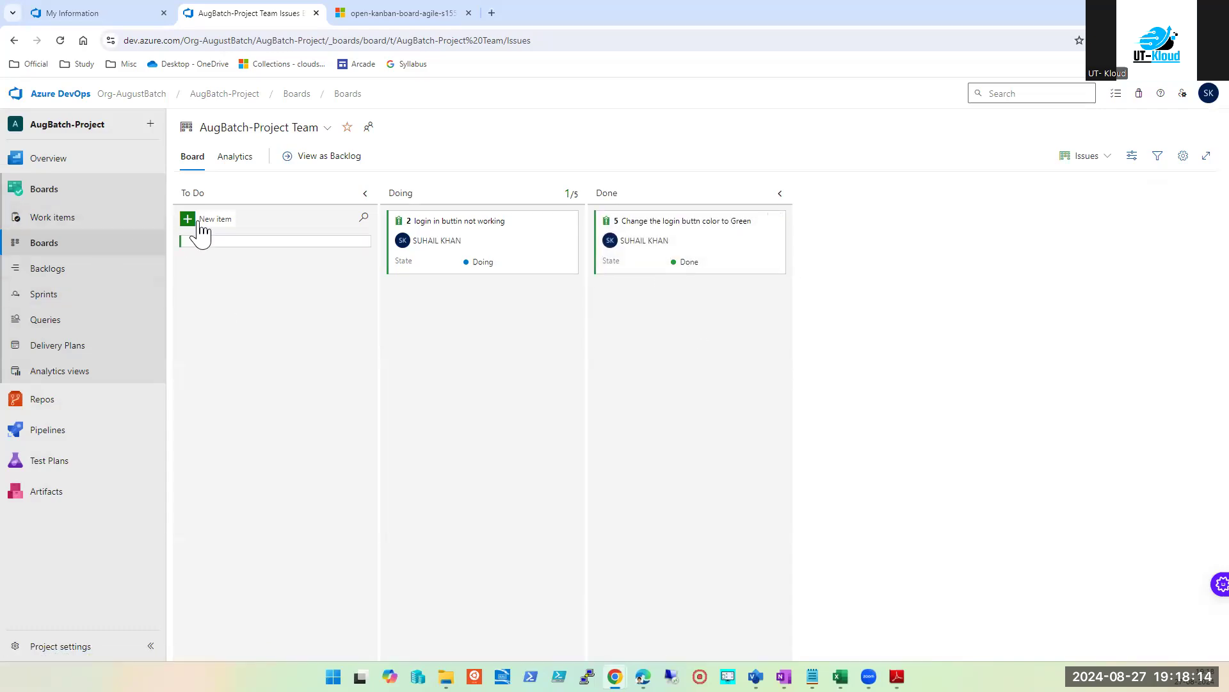
type("Change the login buttn color toRed")
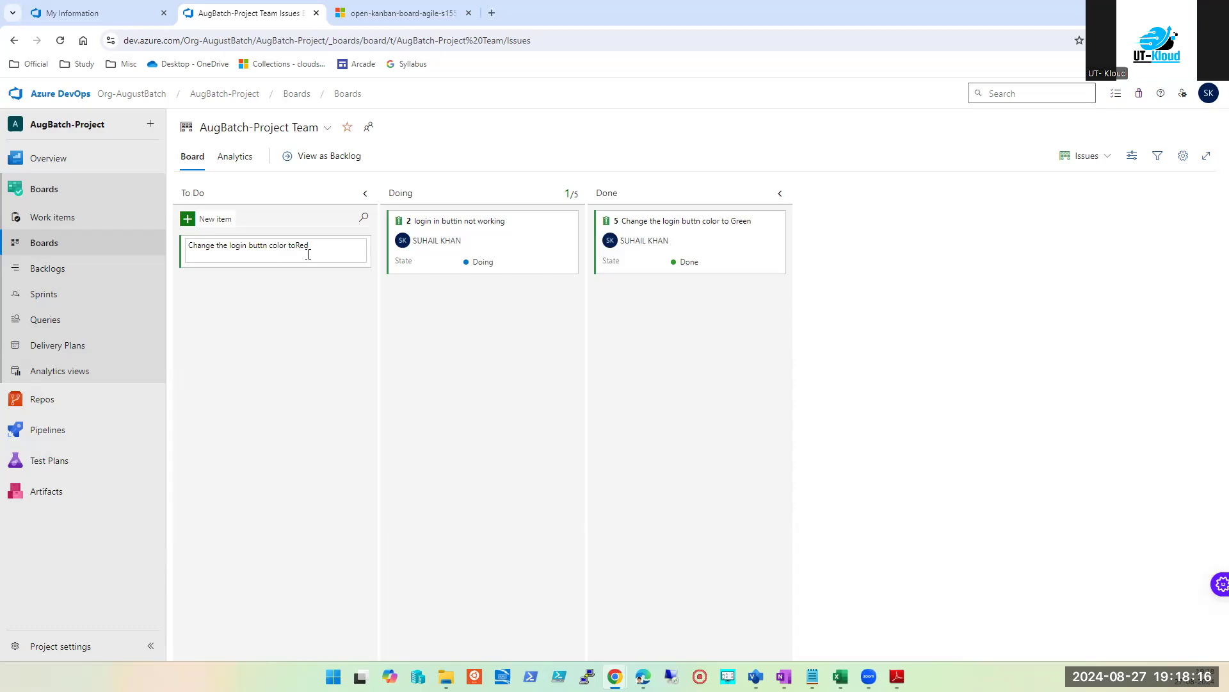
key("Delete")
type("White")
key("Return")
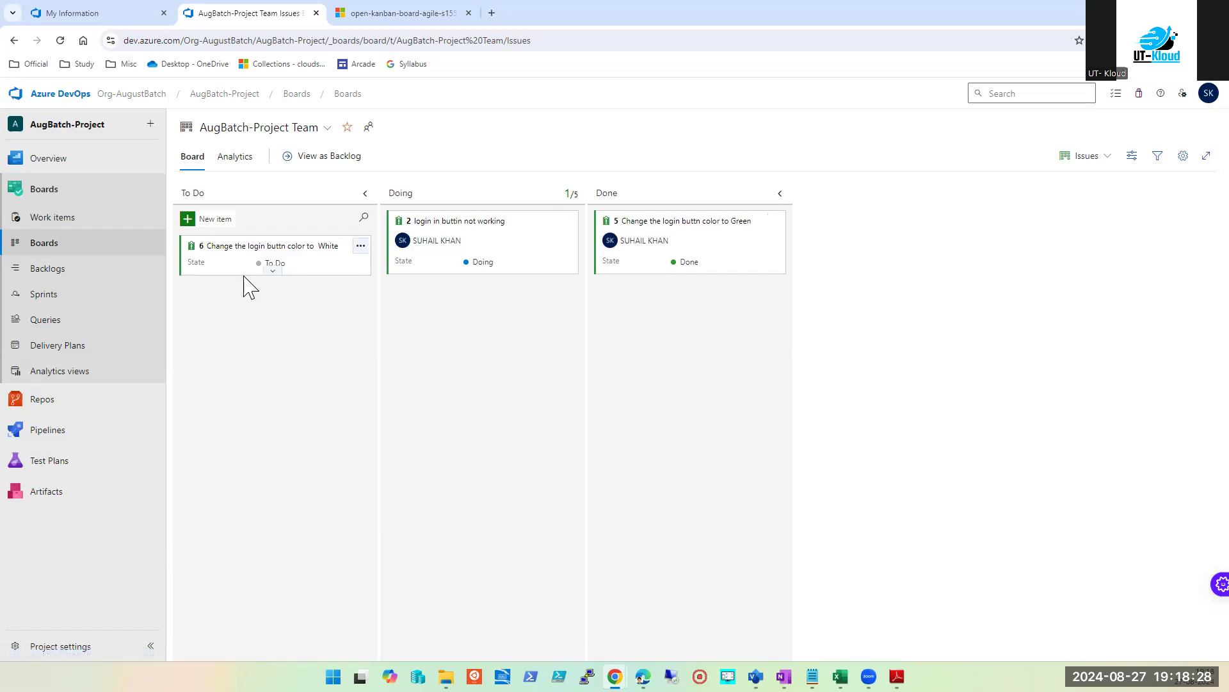
Step: Switch the board level to Epics and move the Create a login epic into Doing
left_click(1102, 161)
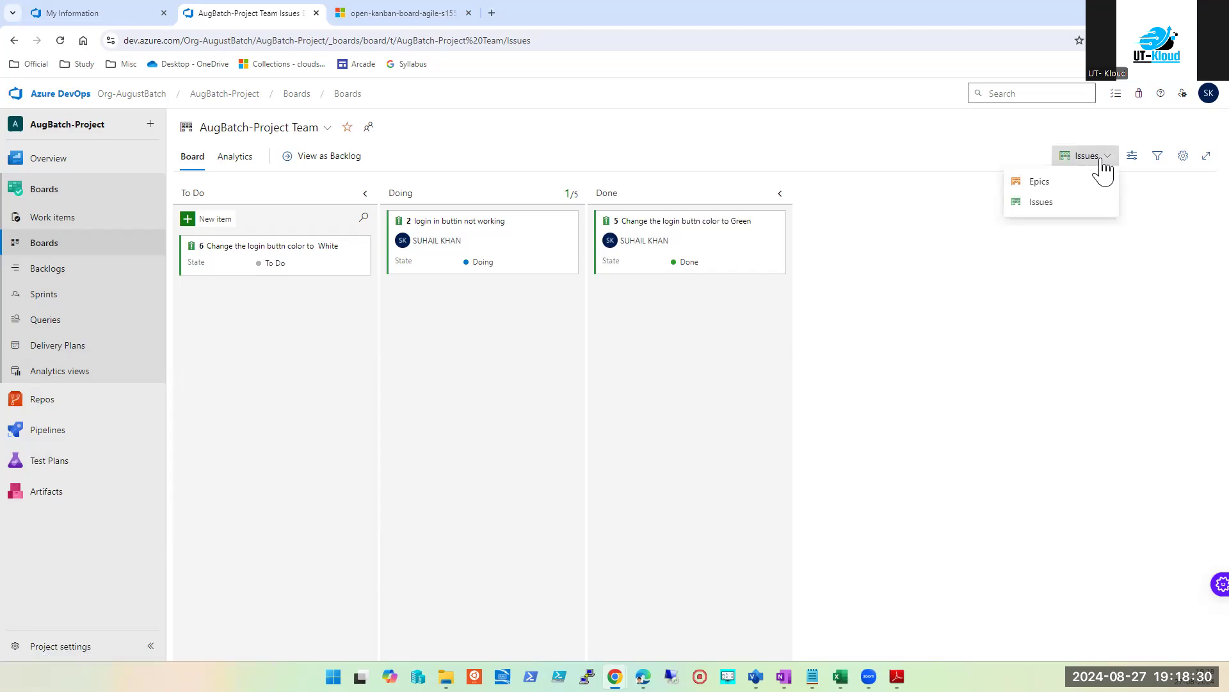
left_click(1032, 183)
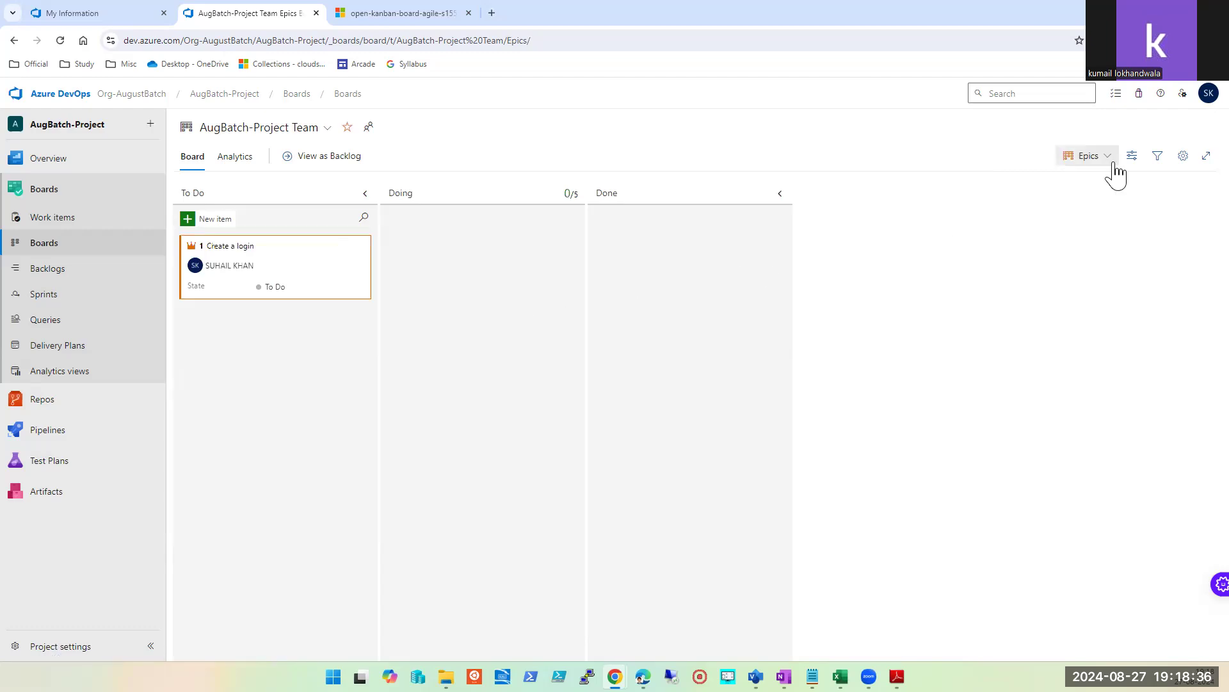
left_click(1114, 166)
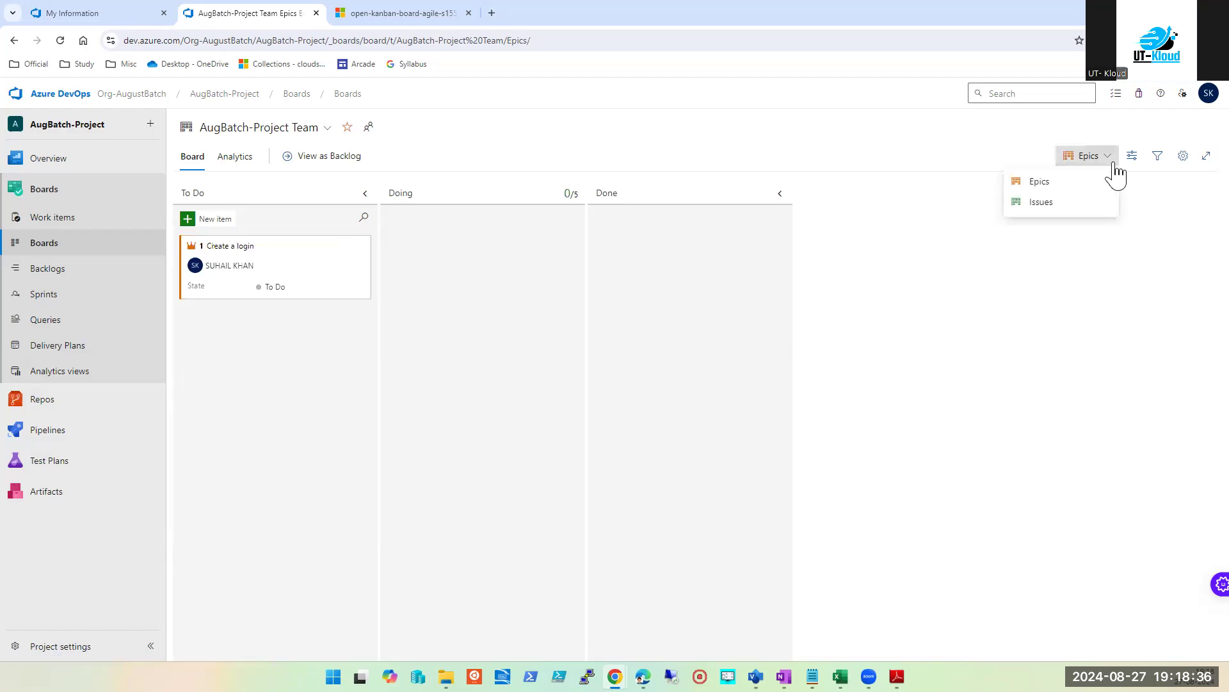
left_click(1056, 184)
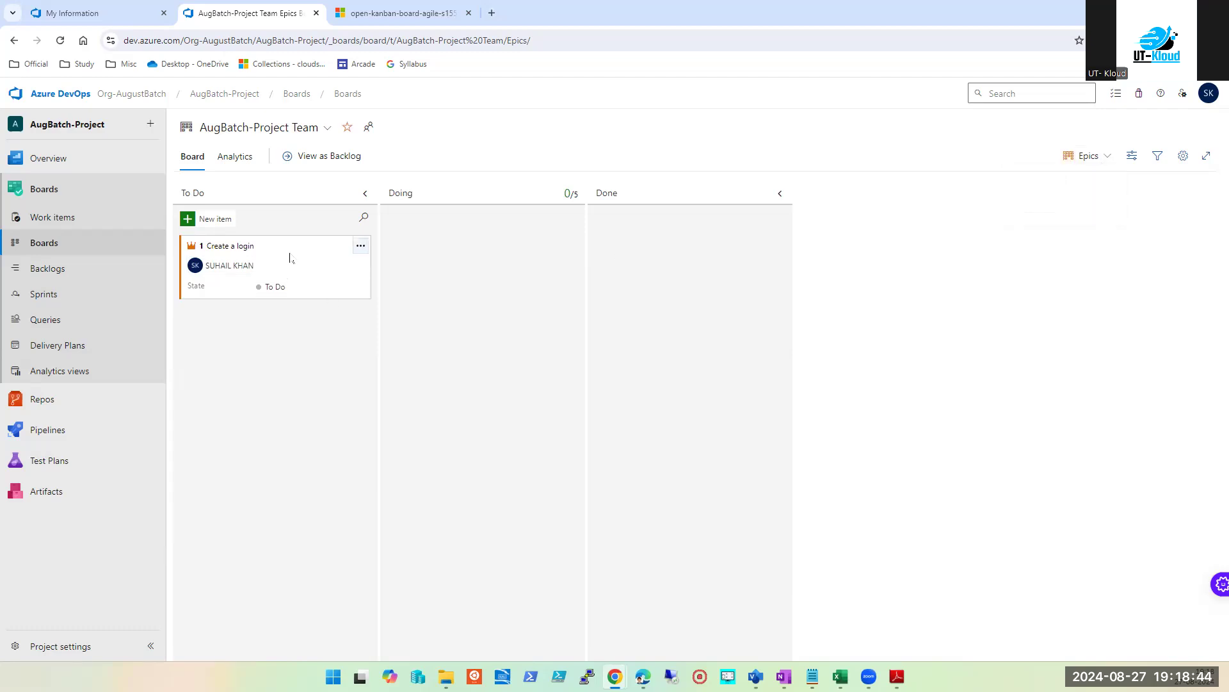
left_click_drag(304, 267, 439, 406)
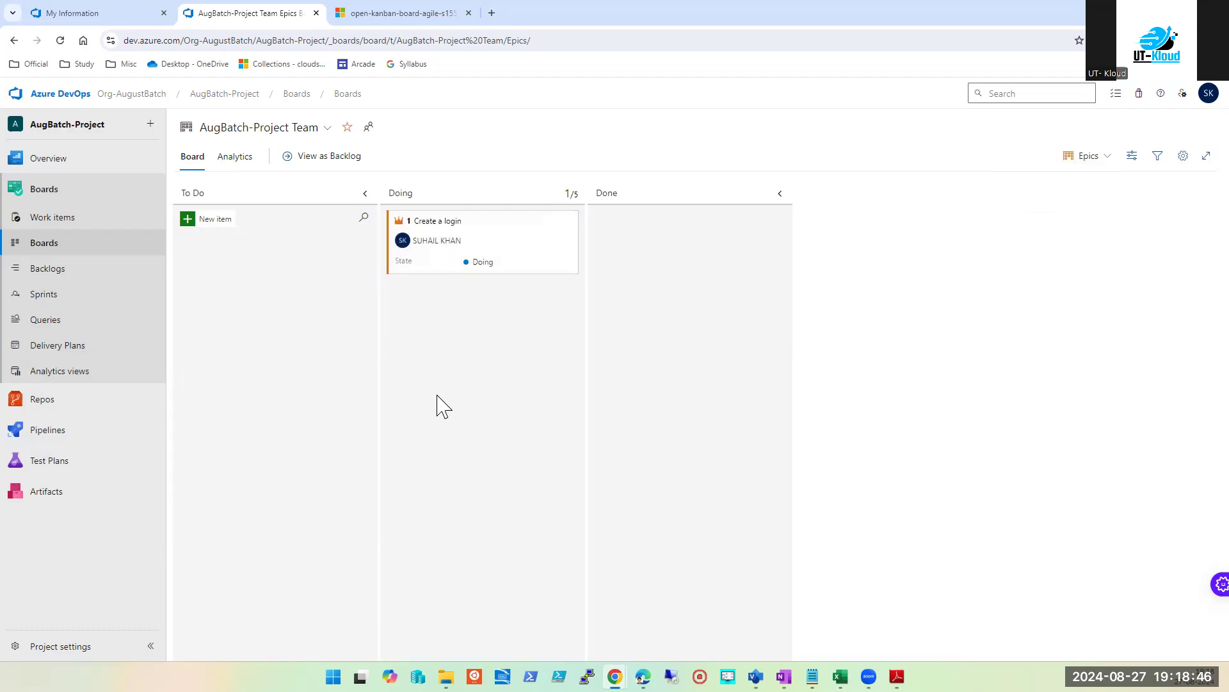
mouse_move(489, 242)
left_mouse_down()
mouse_move(628, 280)
mouse_move(701, 237)
mouse_move(549, 231)
mouse_move(480, 255)
left_mouse_up()
Step: Review the profile page and its directory list, then sign out of the account
left_click(62, 13)
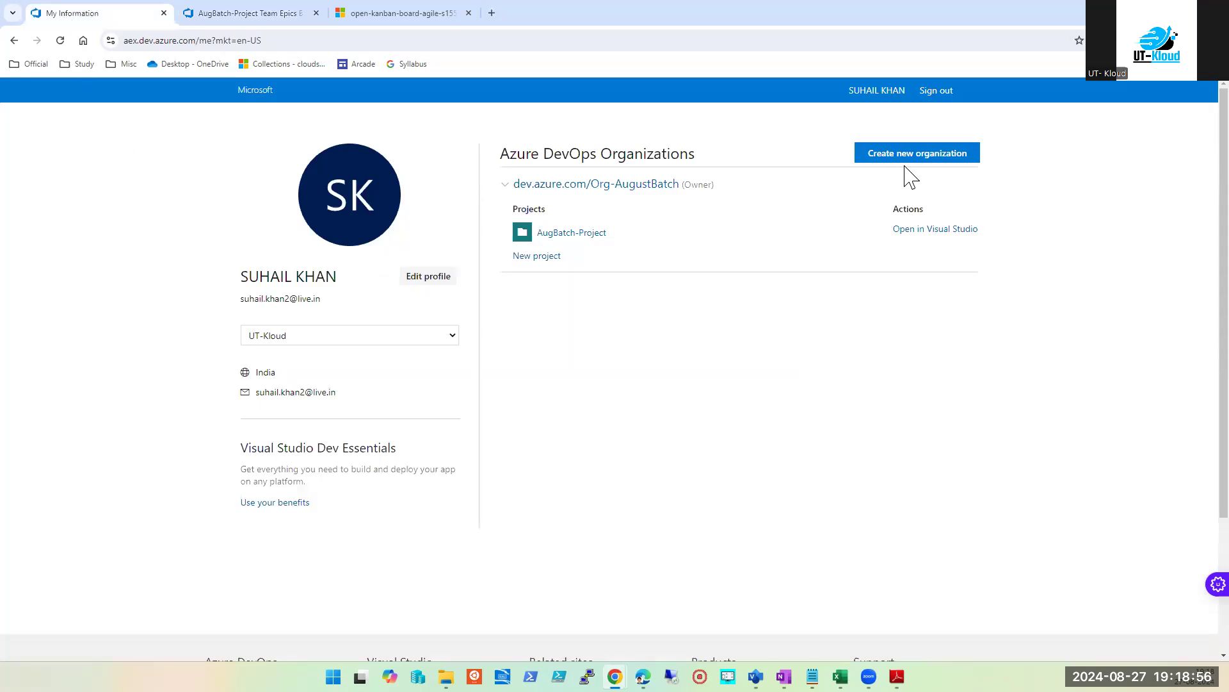
left_click(453, 337)
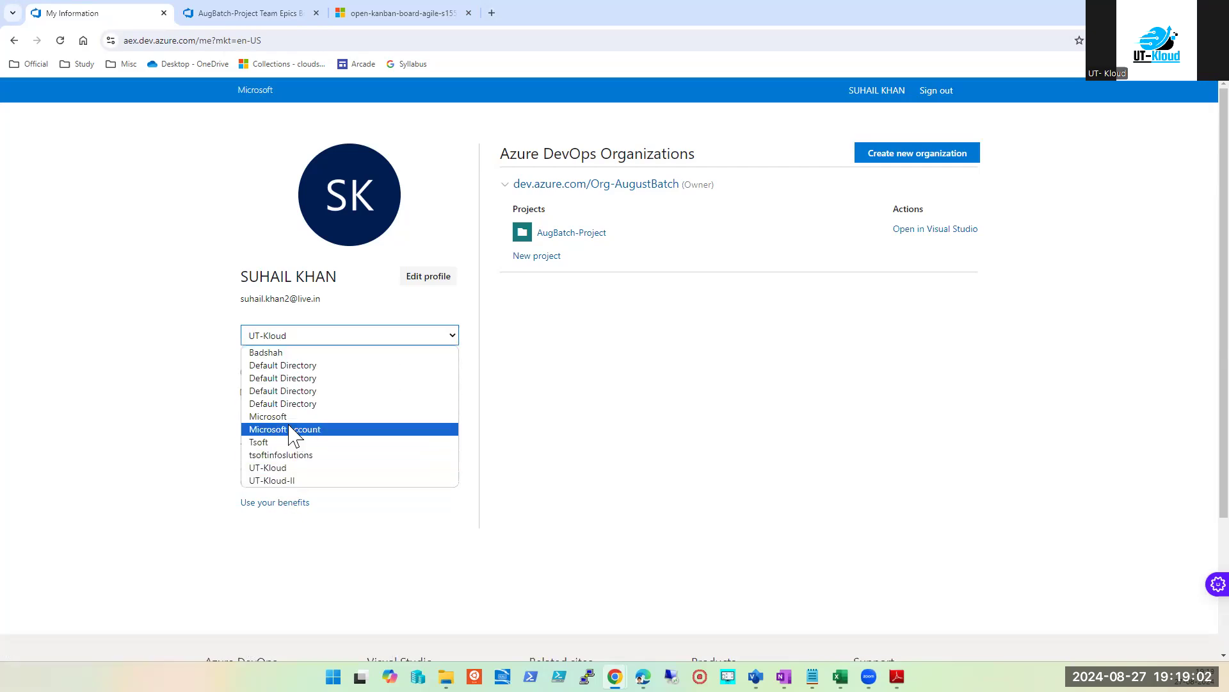
key("Escape")
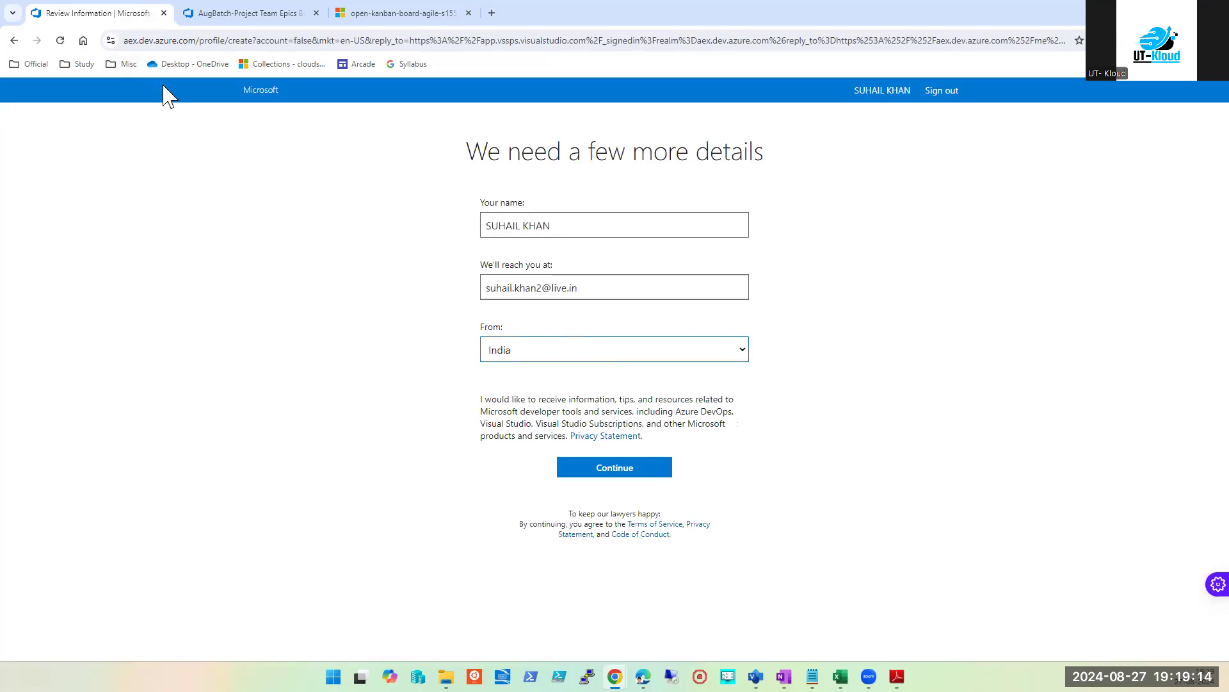
left_click(870, 91)
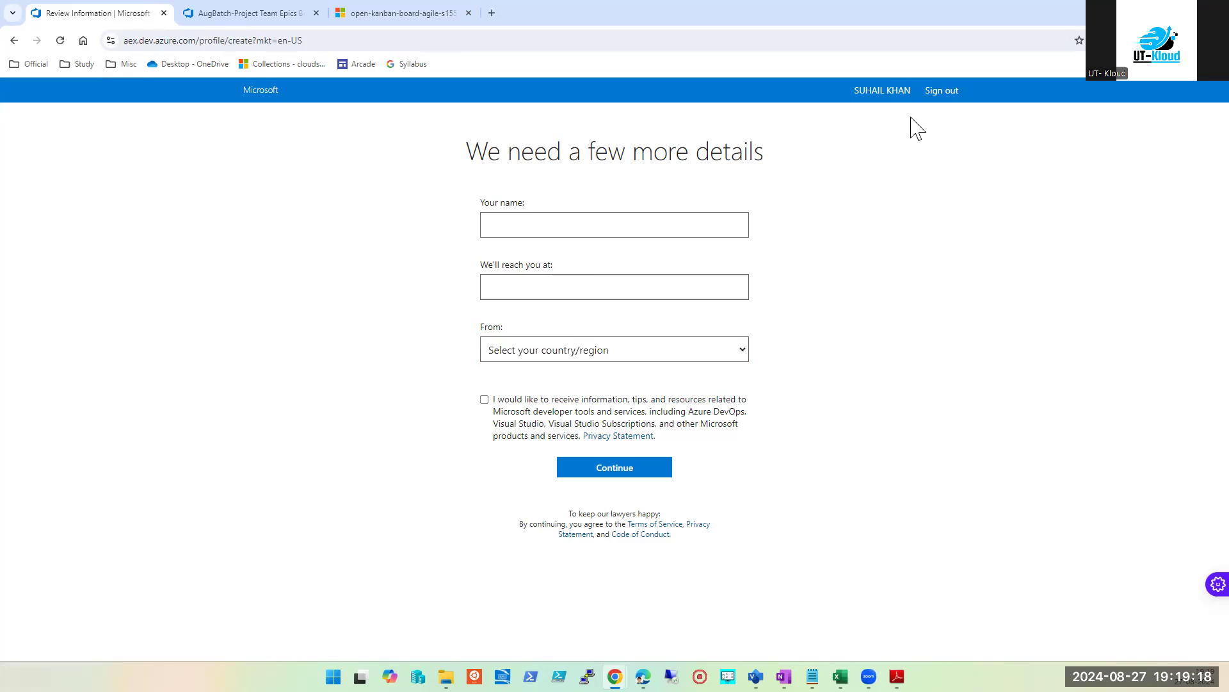
left_click(939, 96)
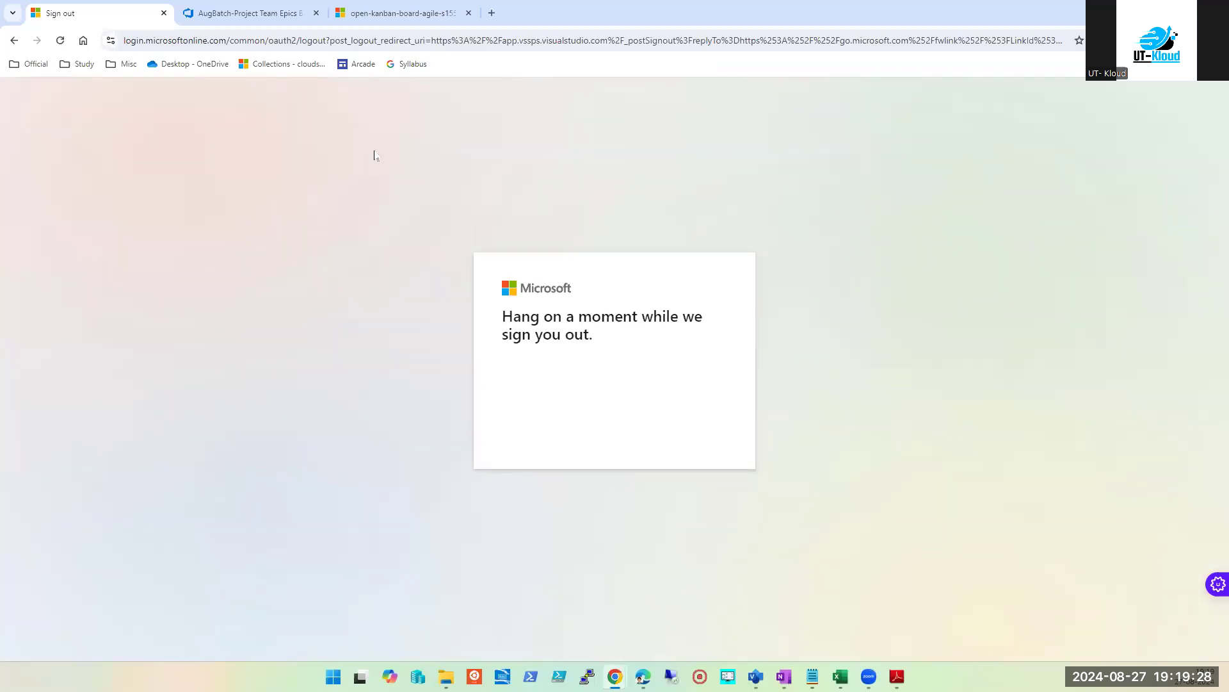
Step: Start an Azure portal sign-in with the personal account, then return to the Epics board
left_click(301, 41)
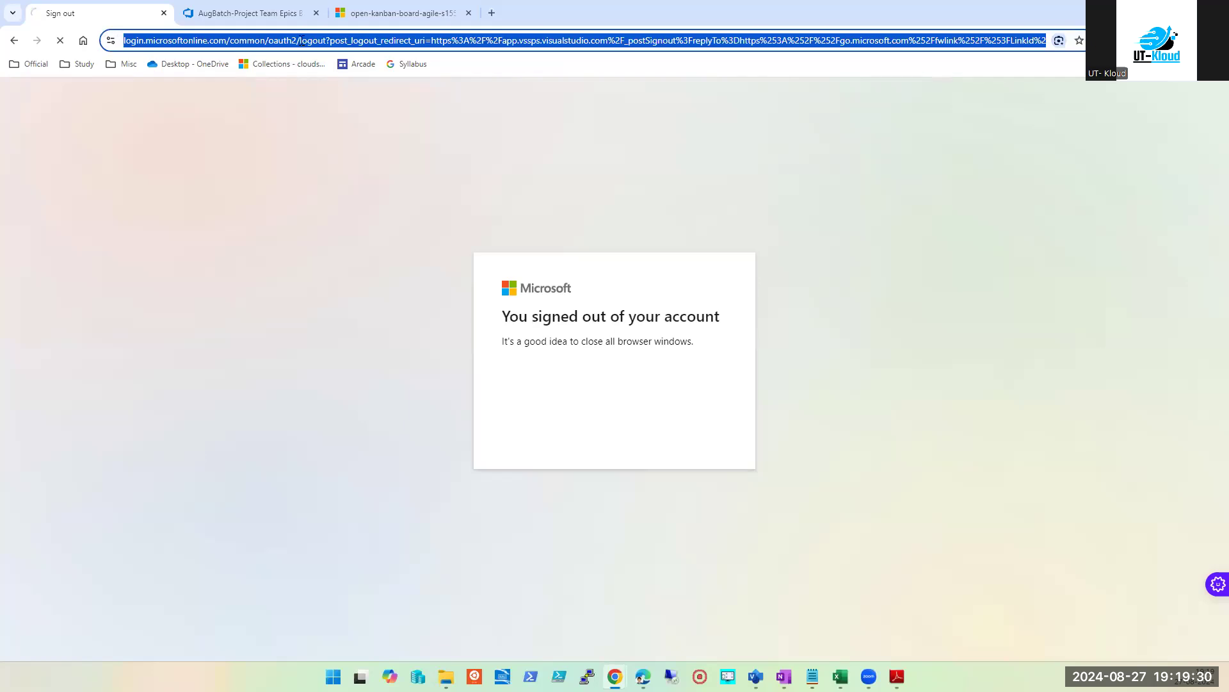
type("portal.azure.com")
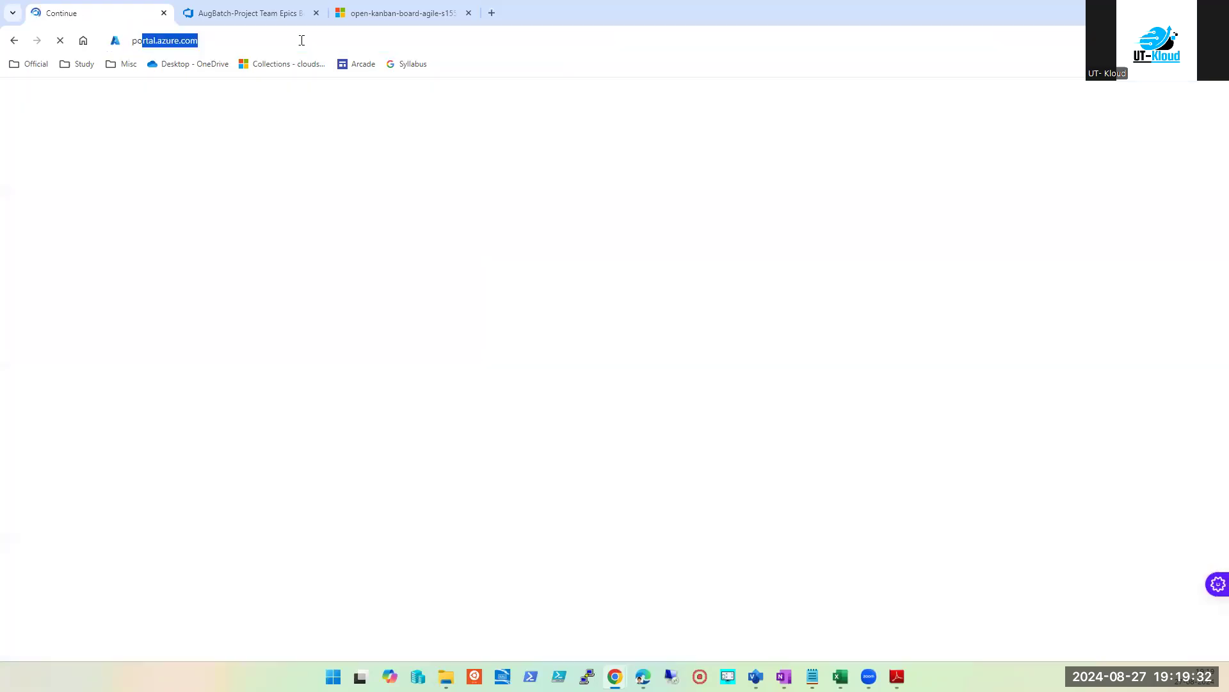
key("Return")
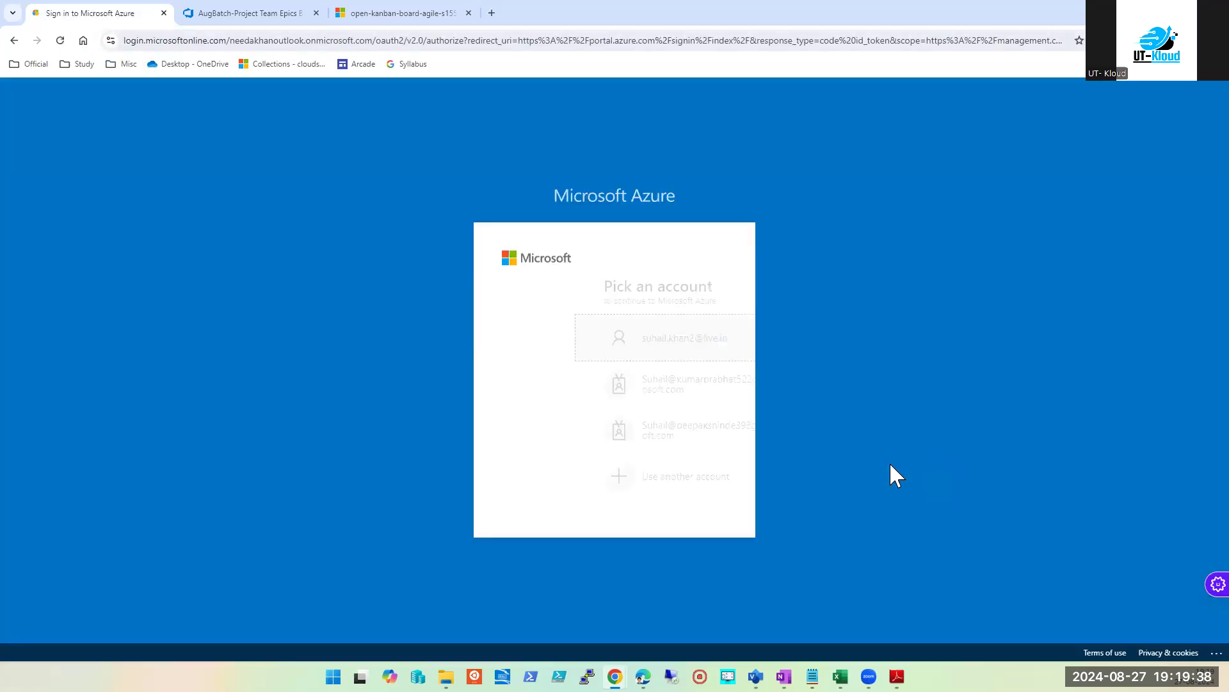
left_click(599, 359)
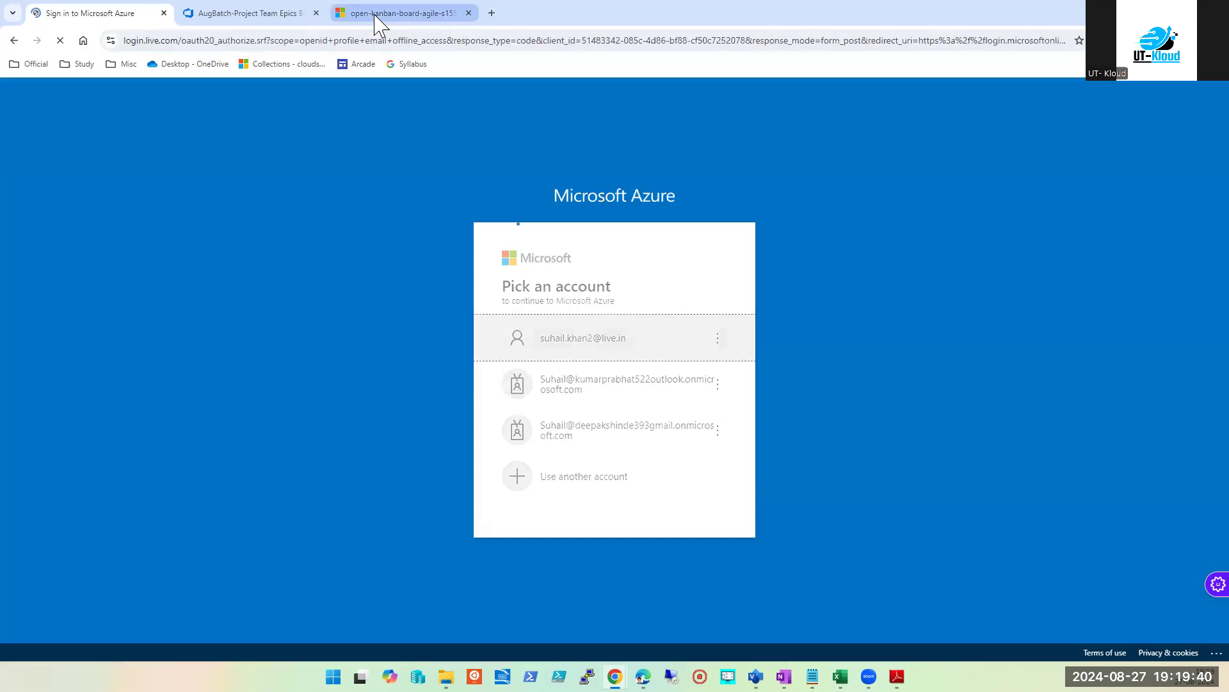
left_click(377, 14)
left_click(255, 13)
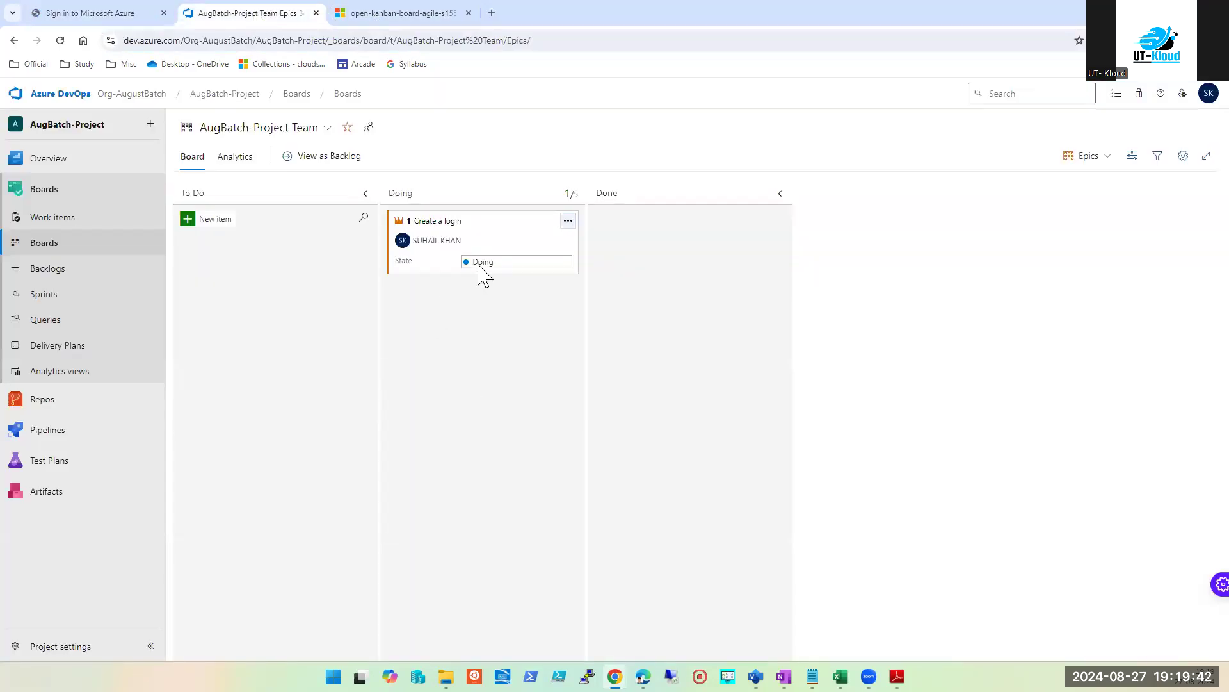
Step: Scroll the slide deck PDF to page 18 on Azure DevOps processes, then return to the browser
left_click(897, 676)
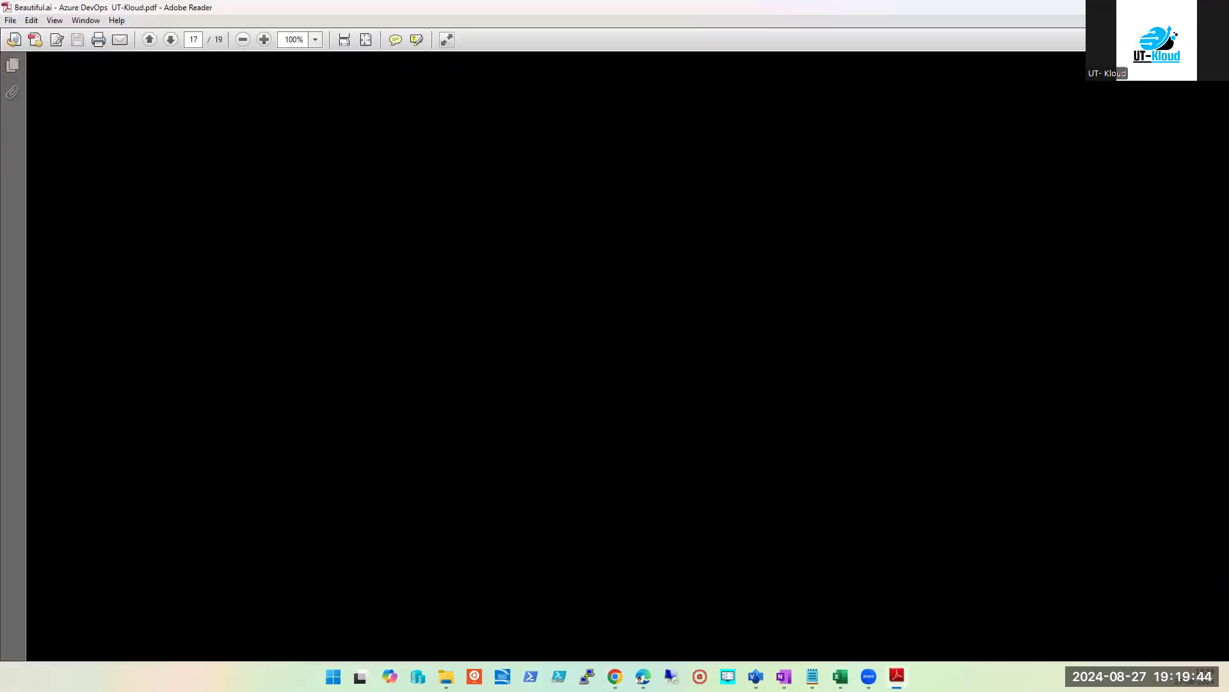
scroll(759, 505, "down", 1)
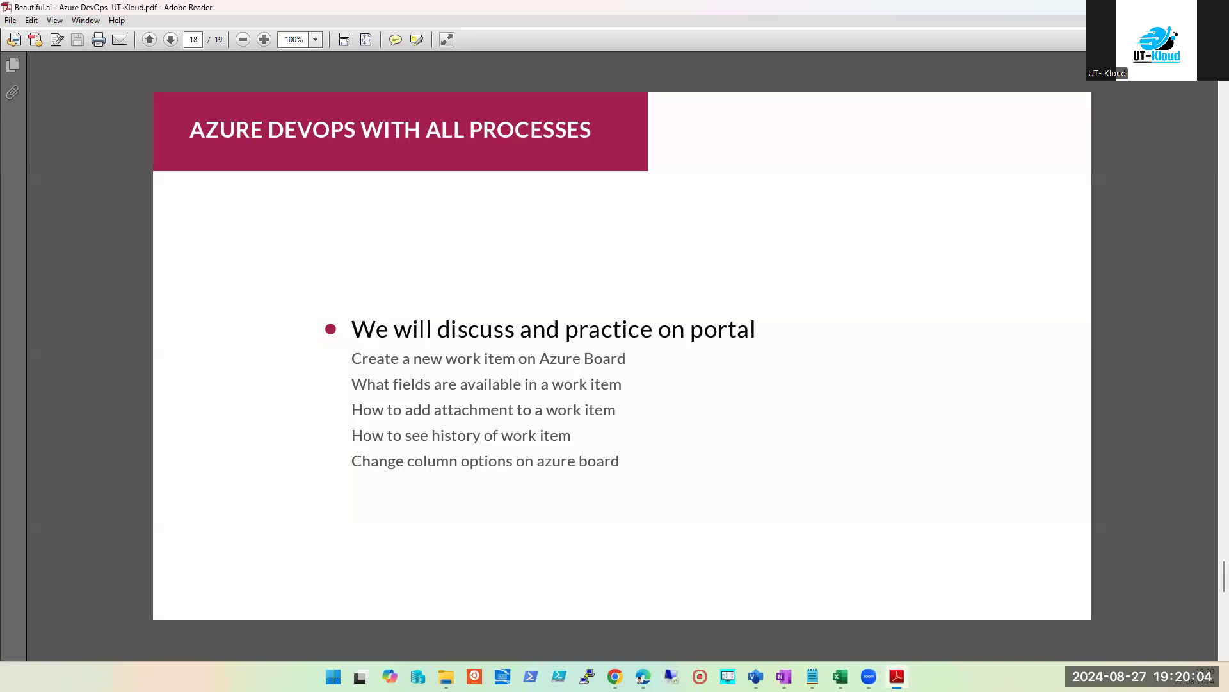
key("alt+Tab")
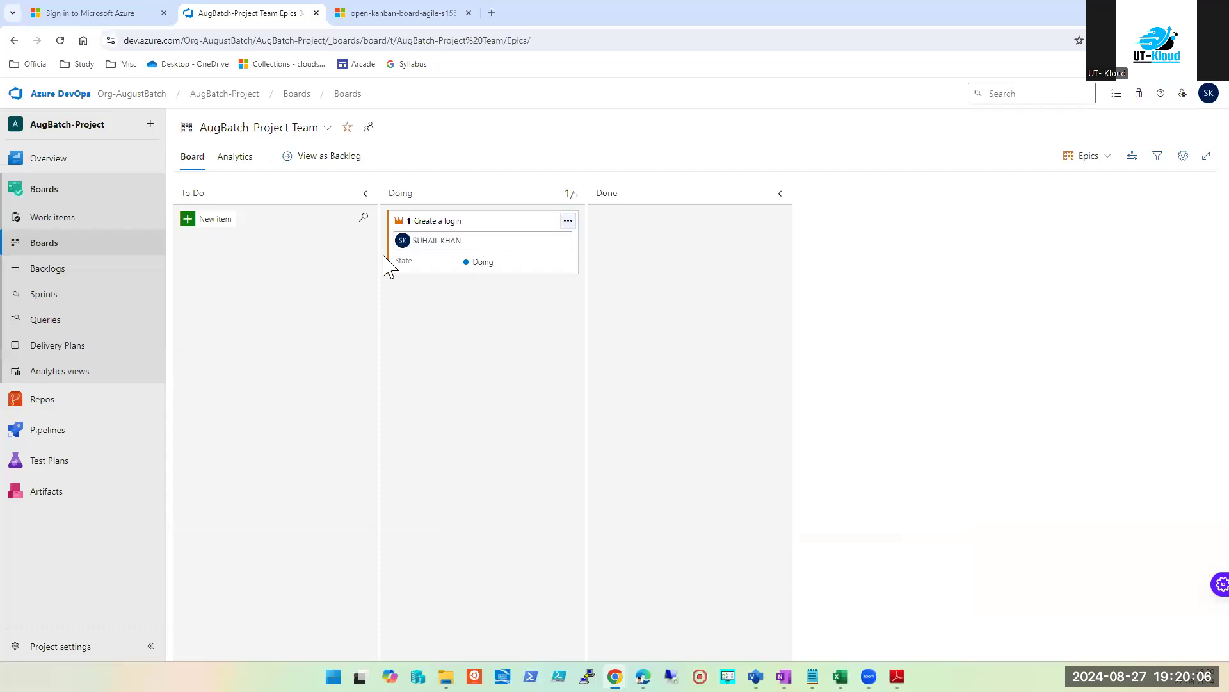
Step: Attach Beautiful.ai - Azure DevOps UT-Kloud.pdf to Epic 1 'Create a login' and save it
left_click_drag(495, 237, 457, 257)
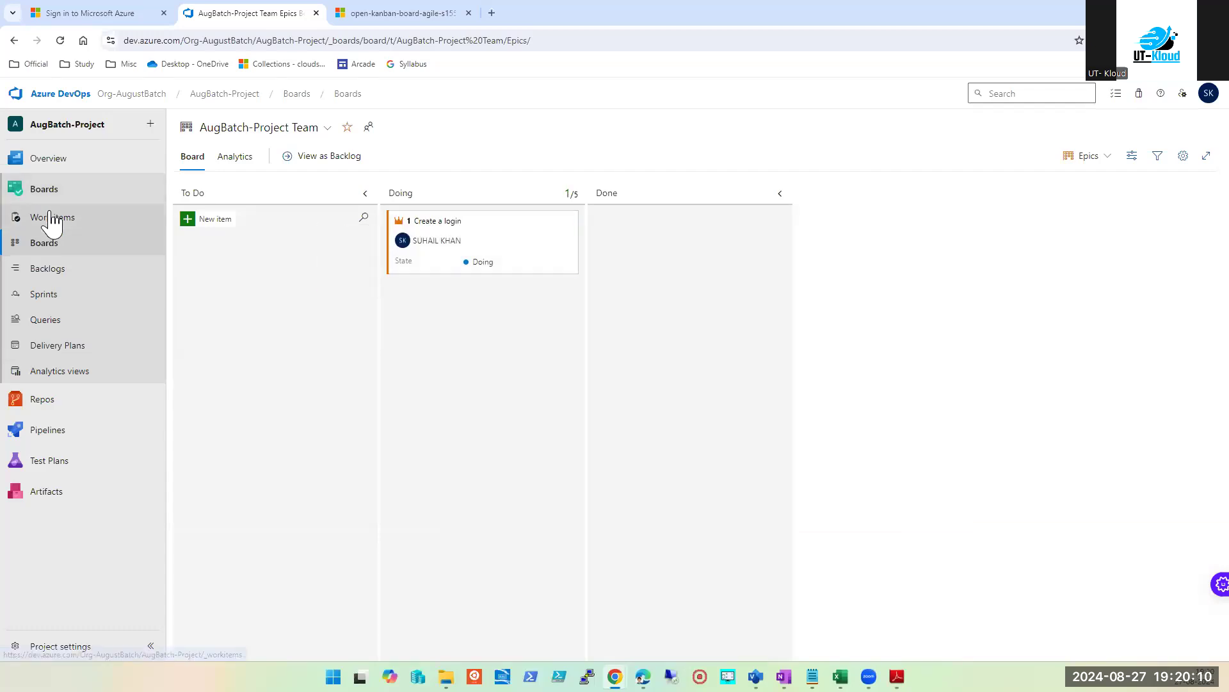
left_click(47, 217)
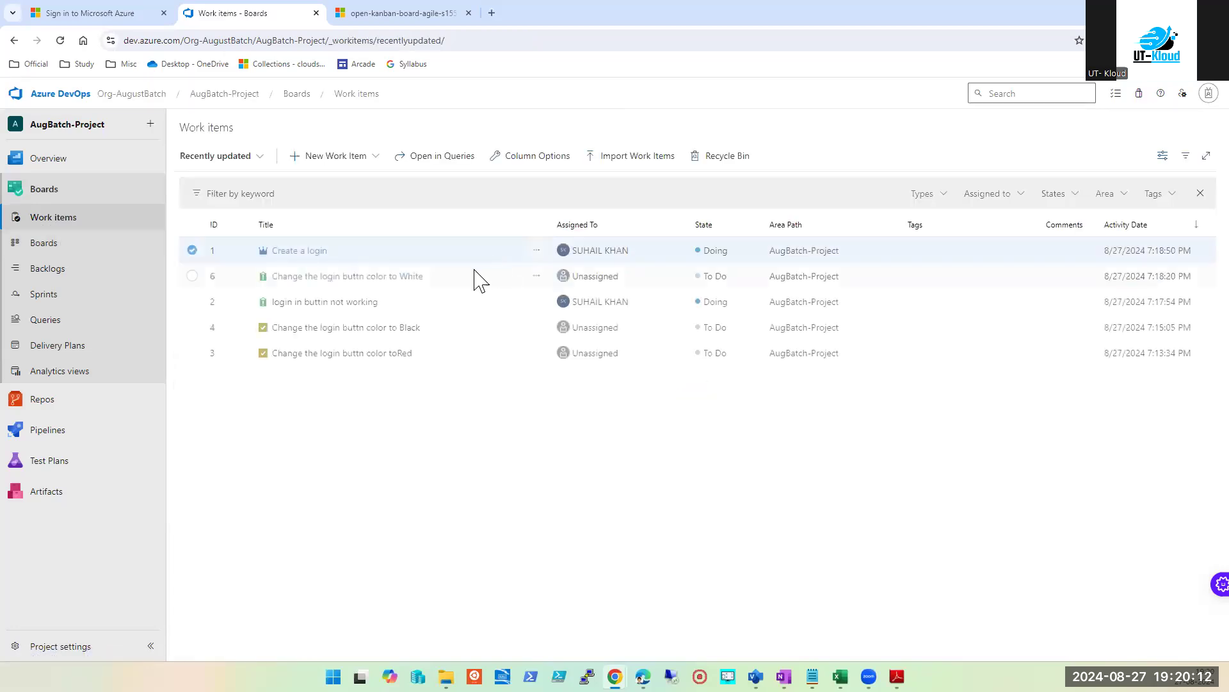
left_click(291, 252)
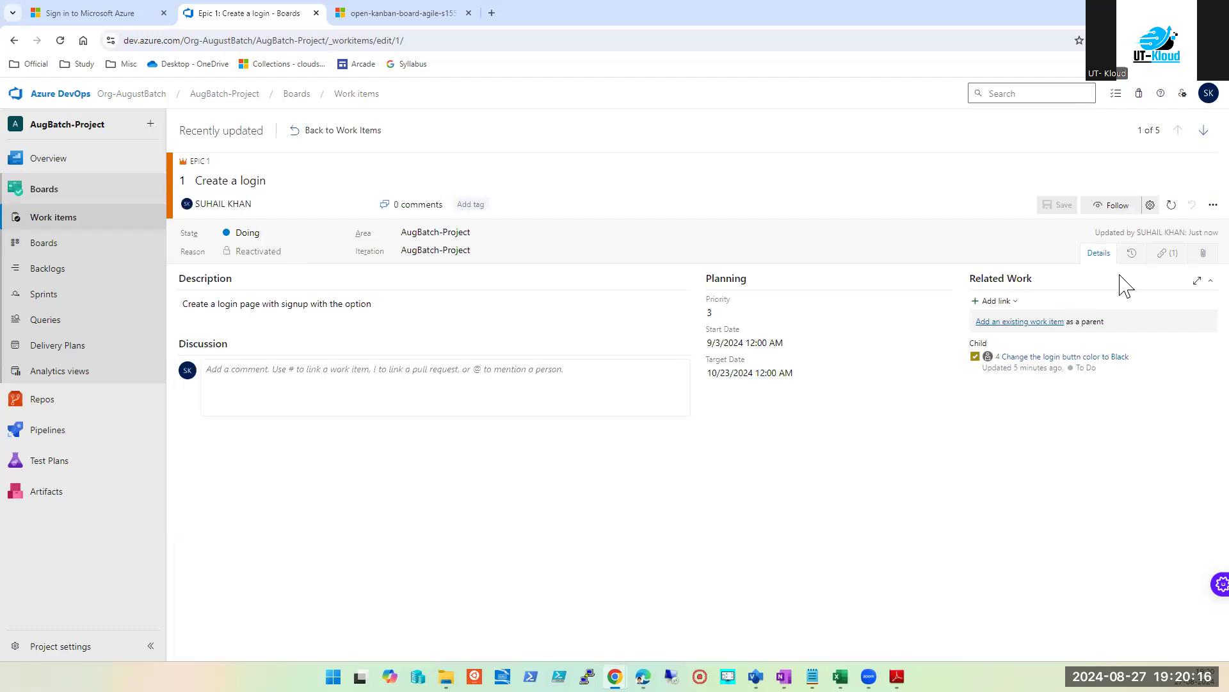
left_click(1164, 255)
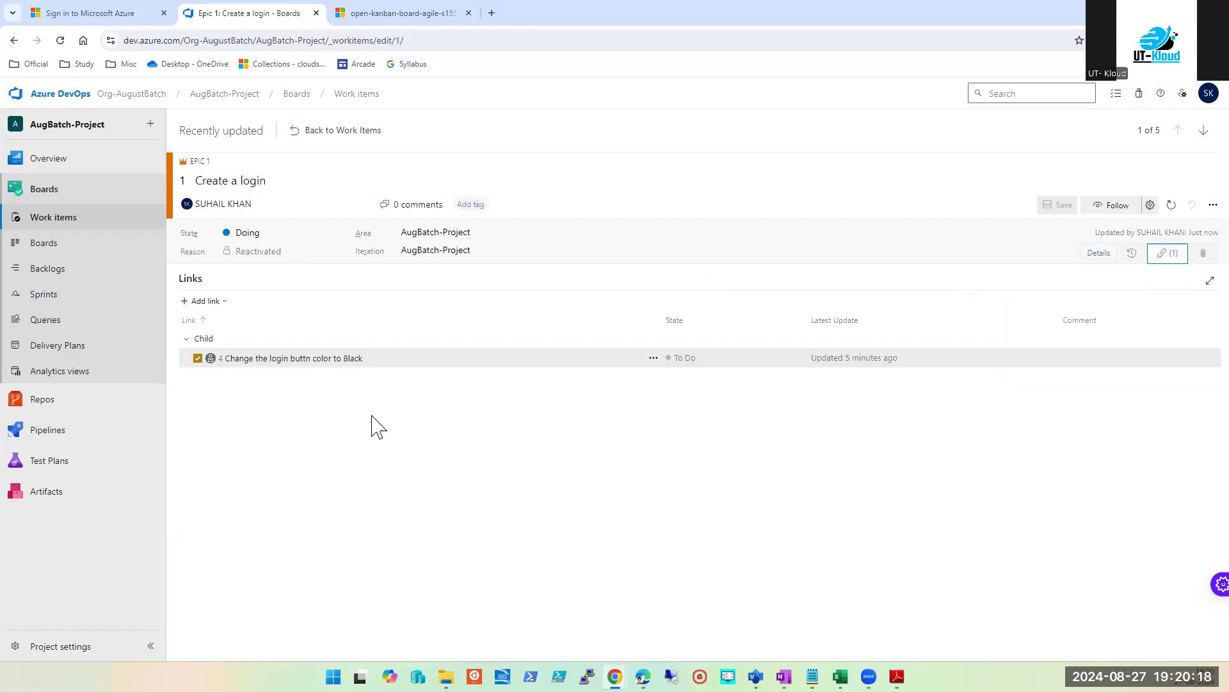
left_click(1201, 256)
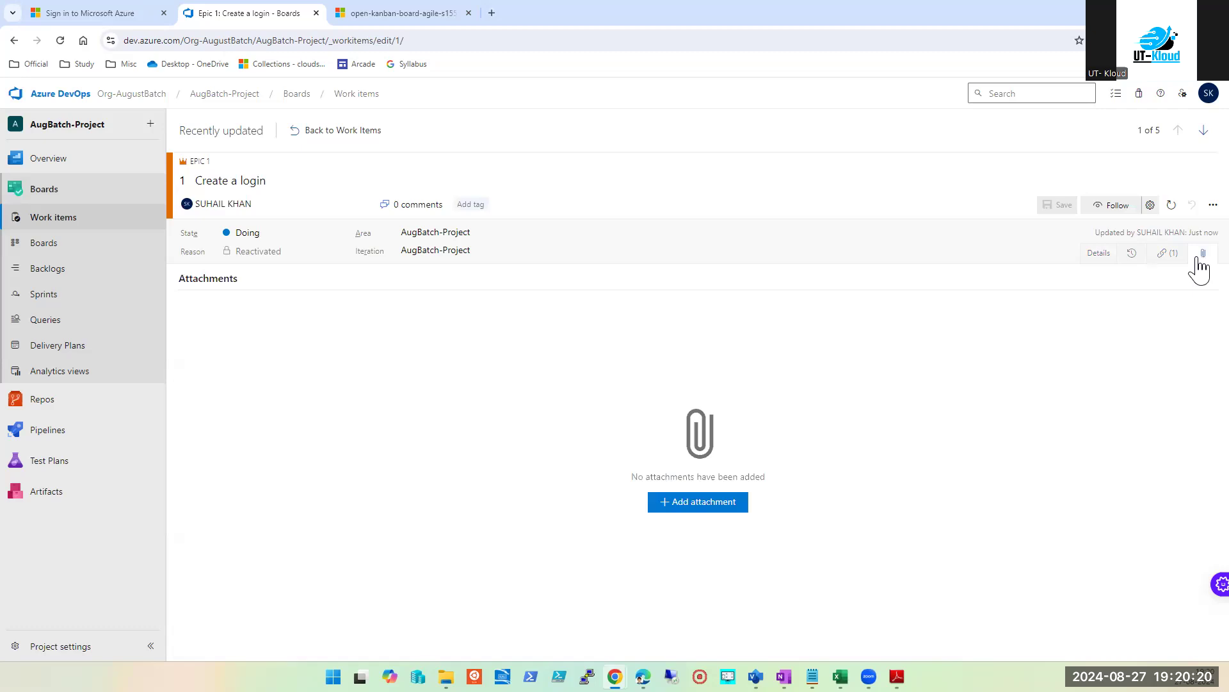
left_click(704, 502)
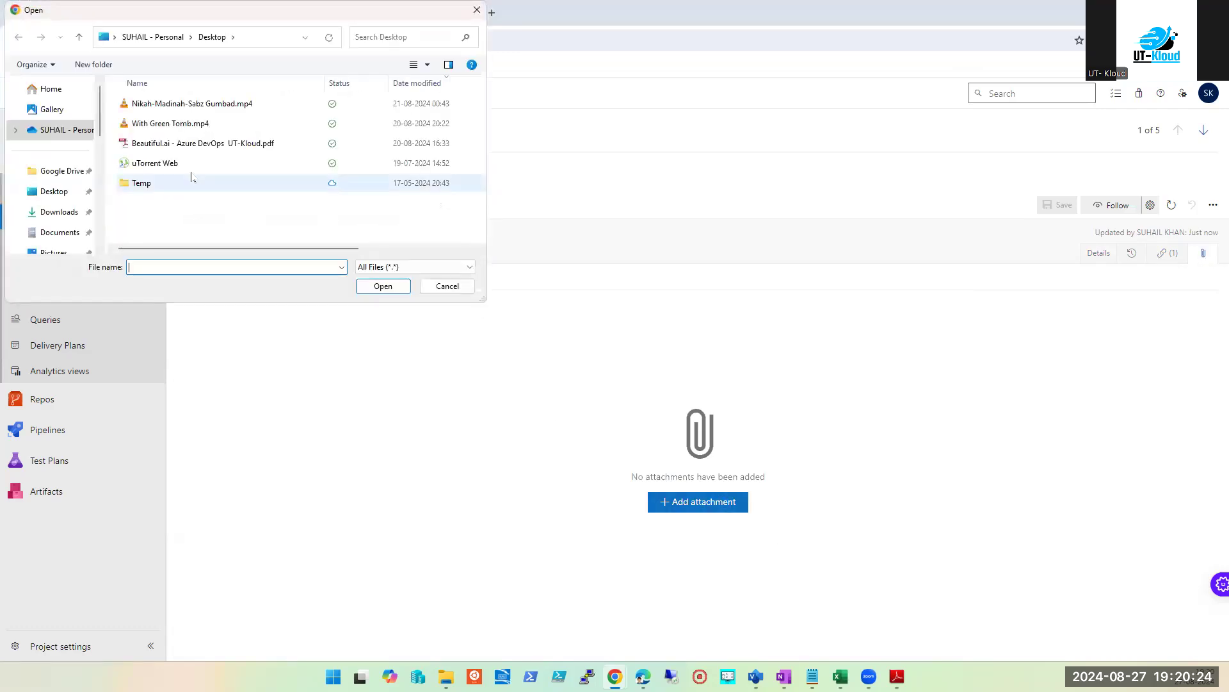
double_click(157, 143)
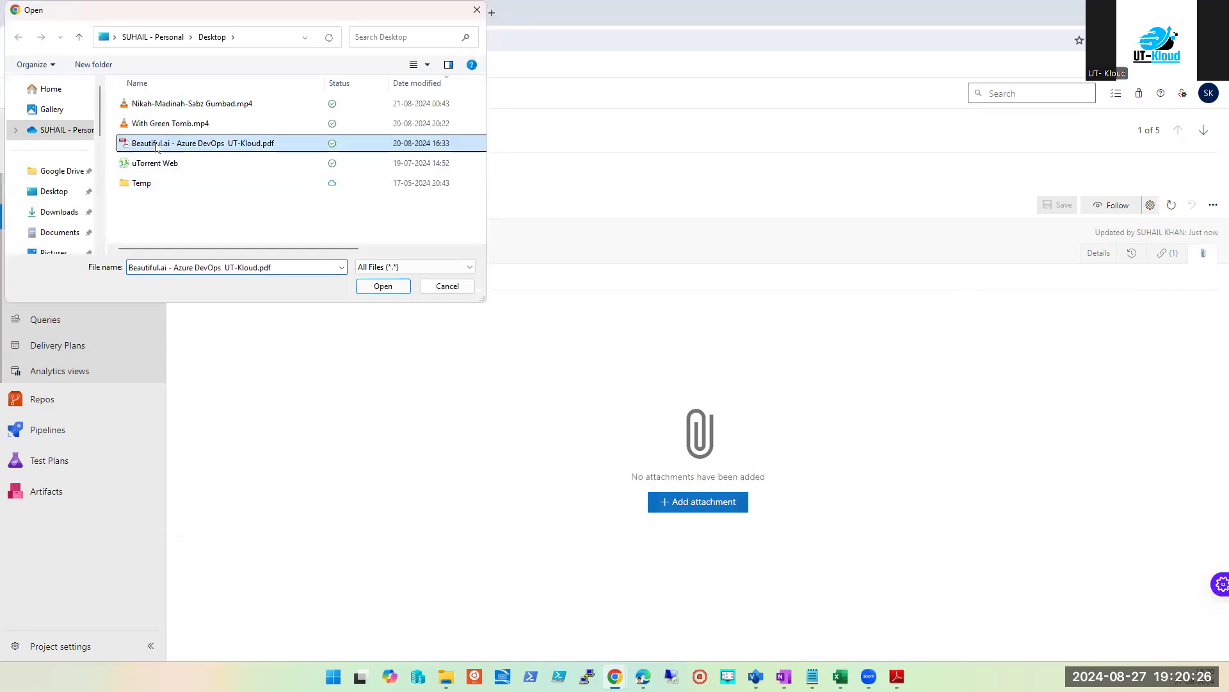
left_click(1151, 257)
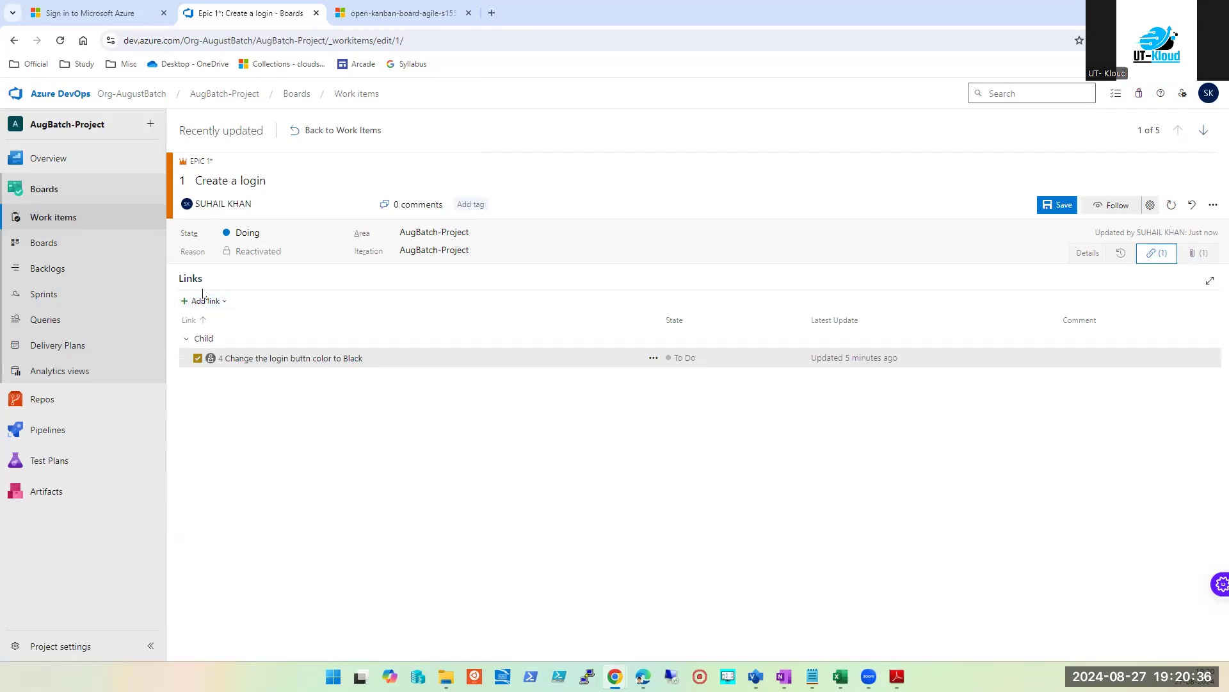
left_click(1062, 207)
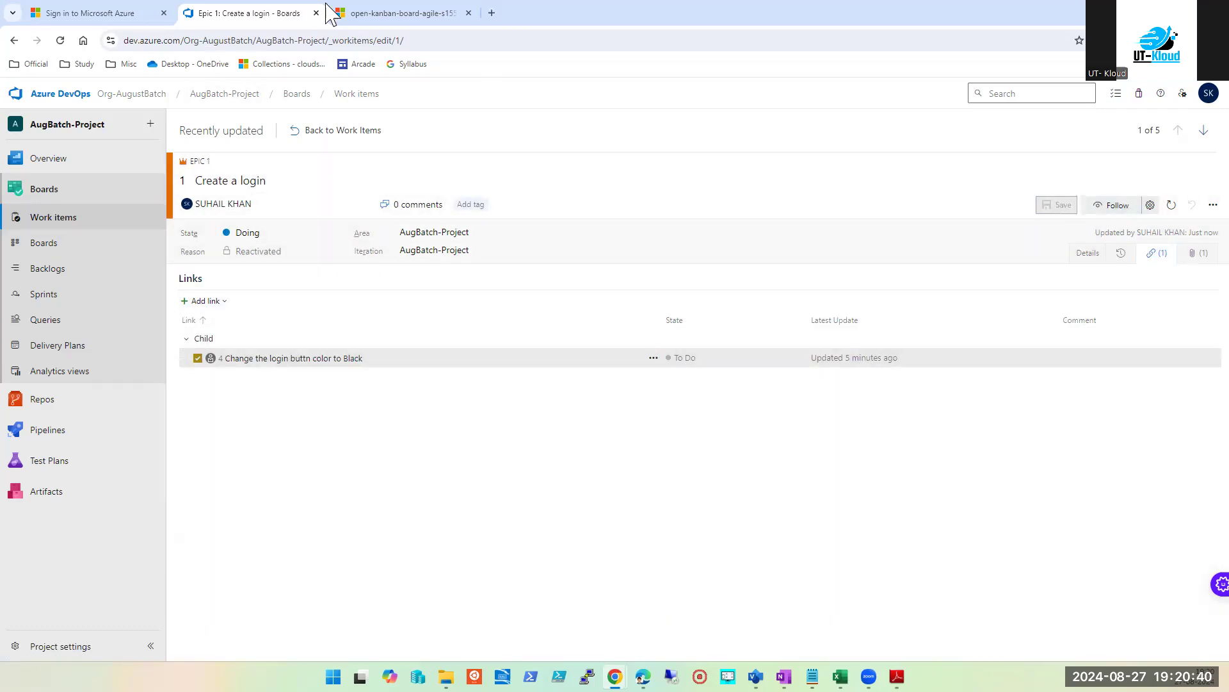
Step: Finish the Azure sign-in with phone approval and choose to stay signed in
left_click(124, 20)
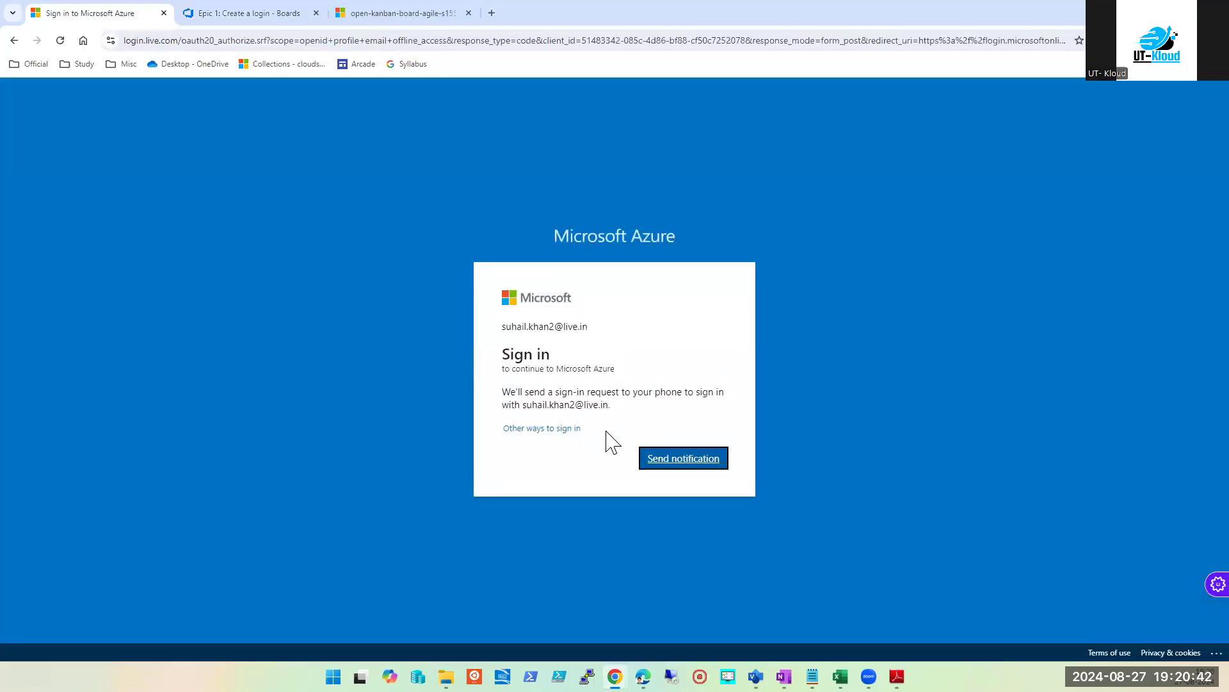
left_click(690, 459)
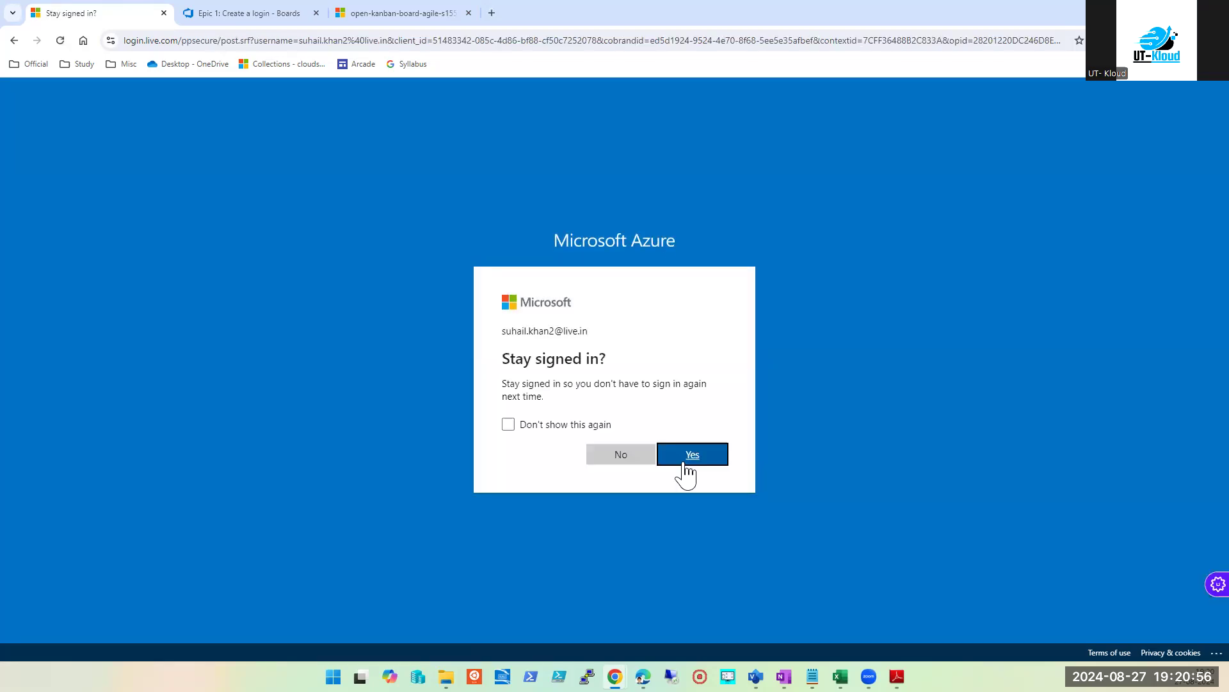
left_click(685, 465)
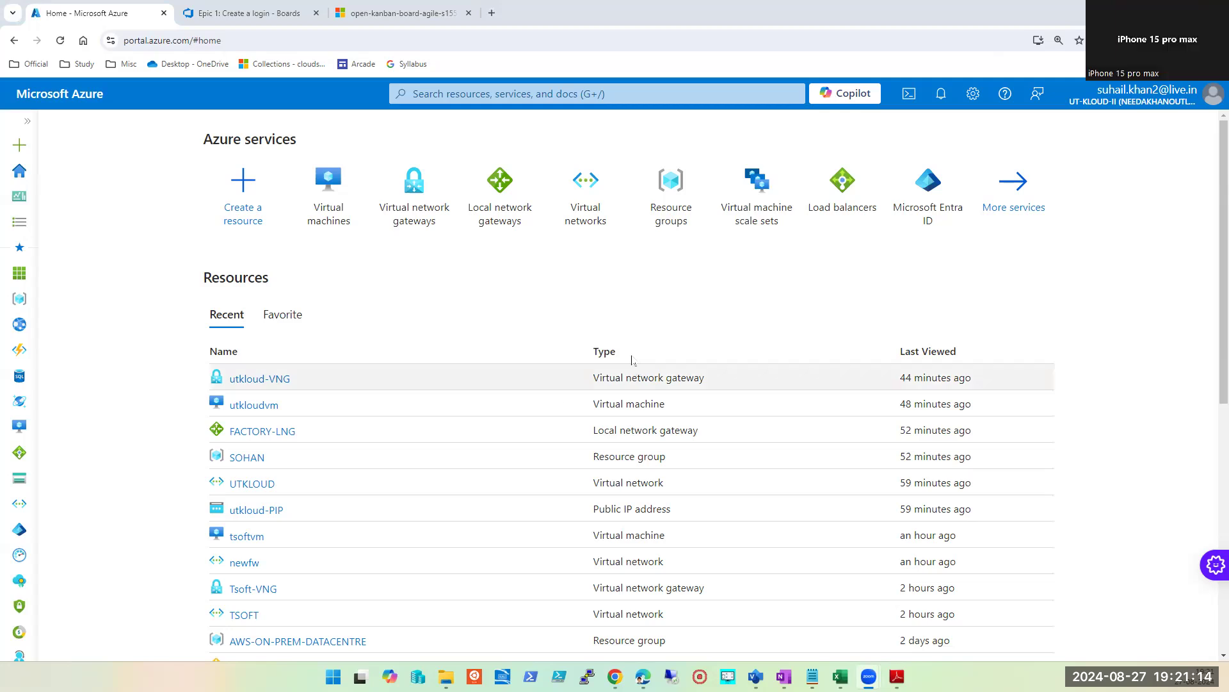
Step: Search 'azure dev' to reach Azure DevOps organizations, then open the Switch directory settings
left_click(648, 97)
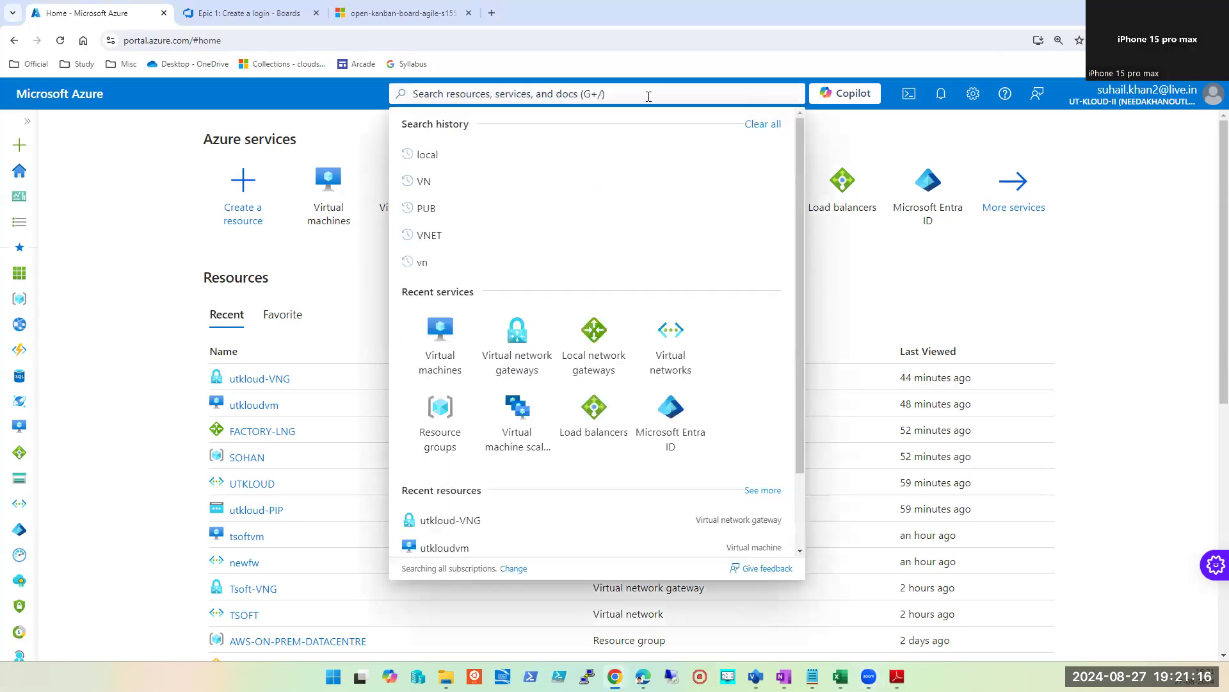
type("az")
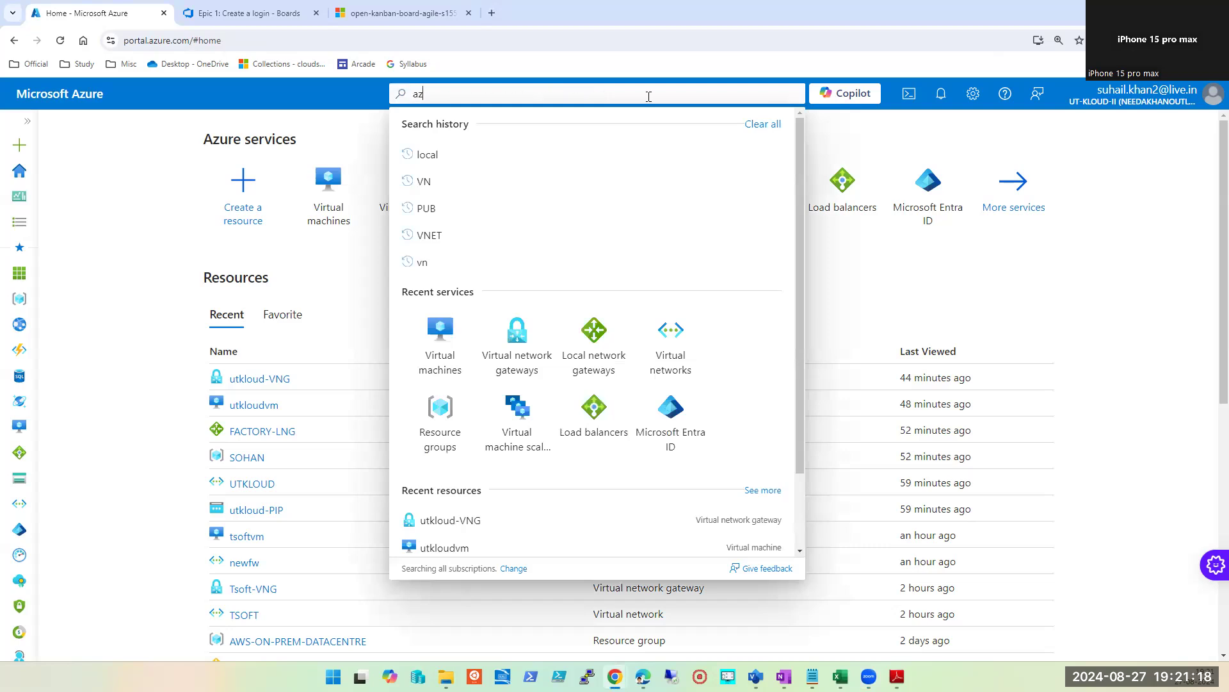
type("ure dev")
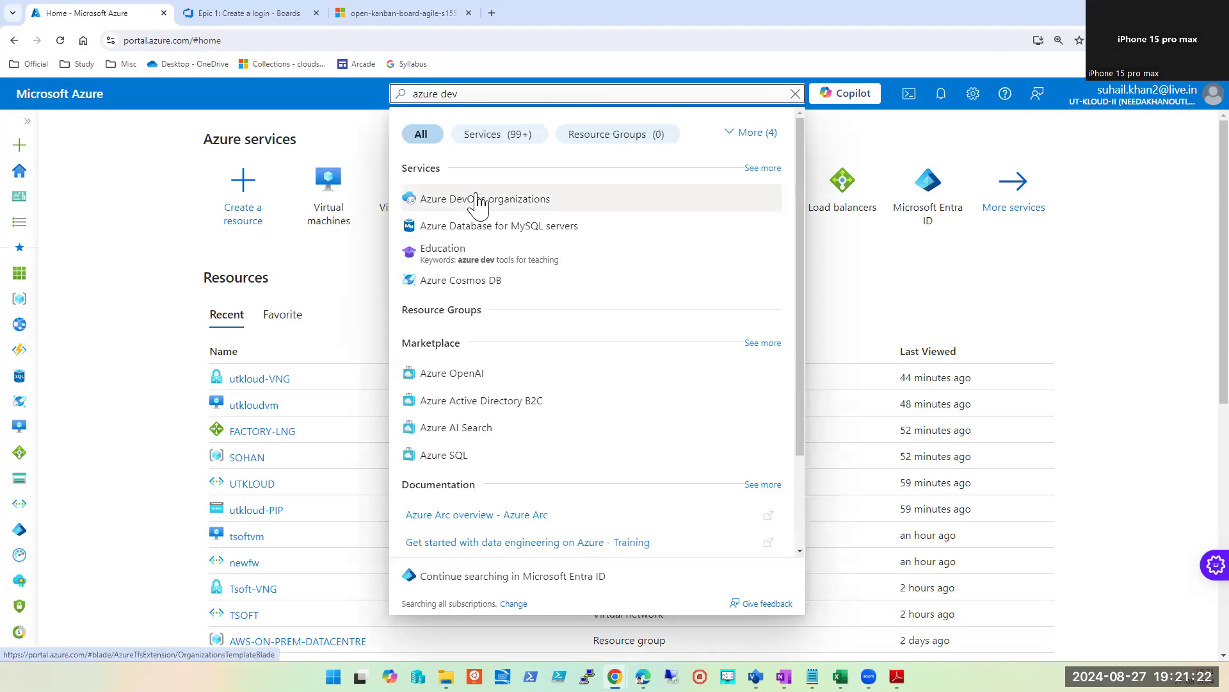
left_click(475, 199)
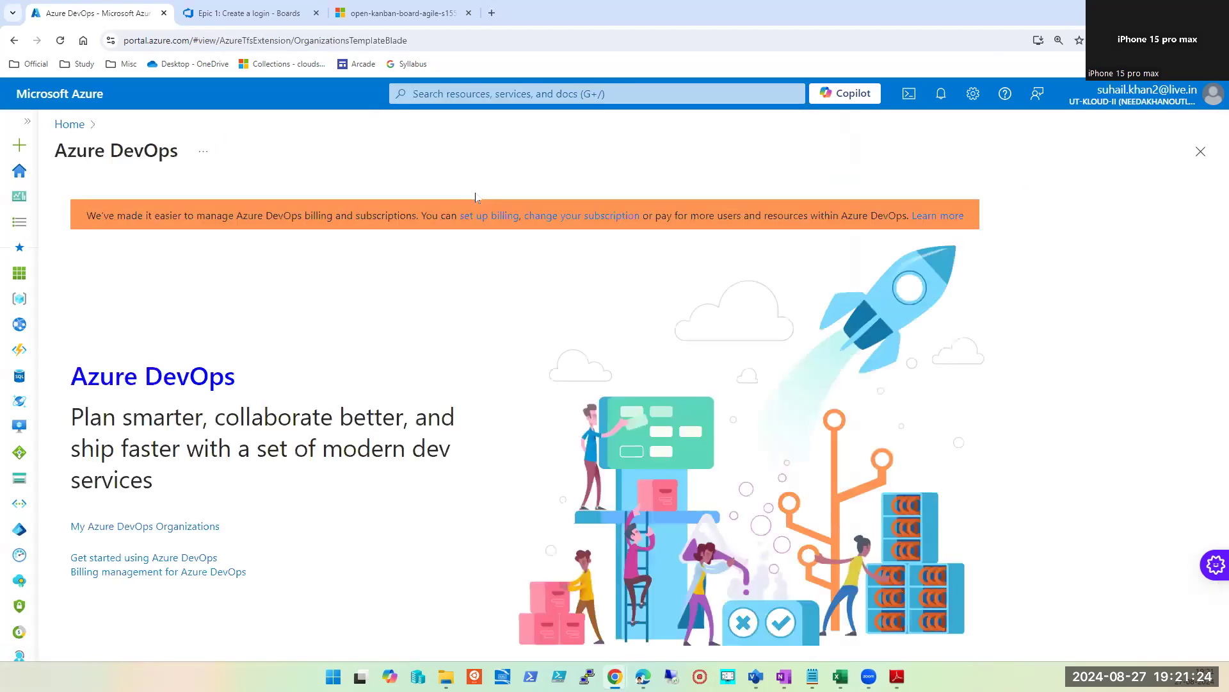
left_click(143, 526)
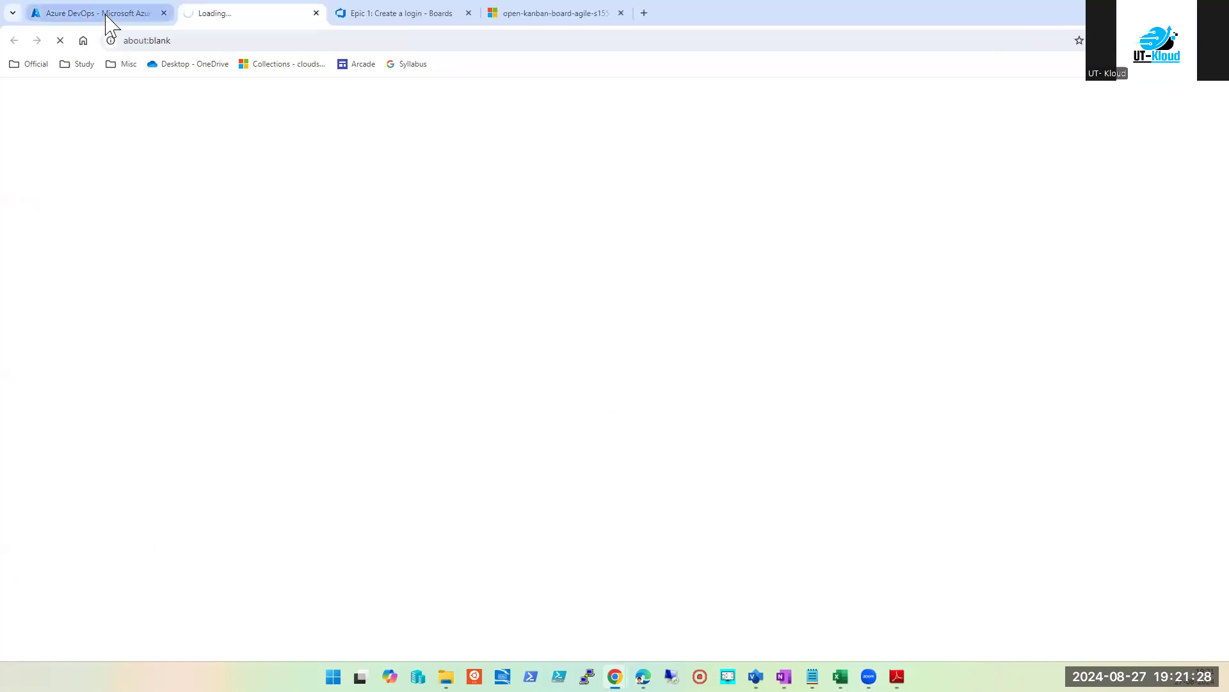
left_click(315, 12)
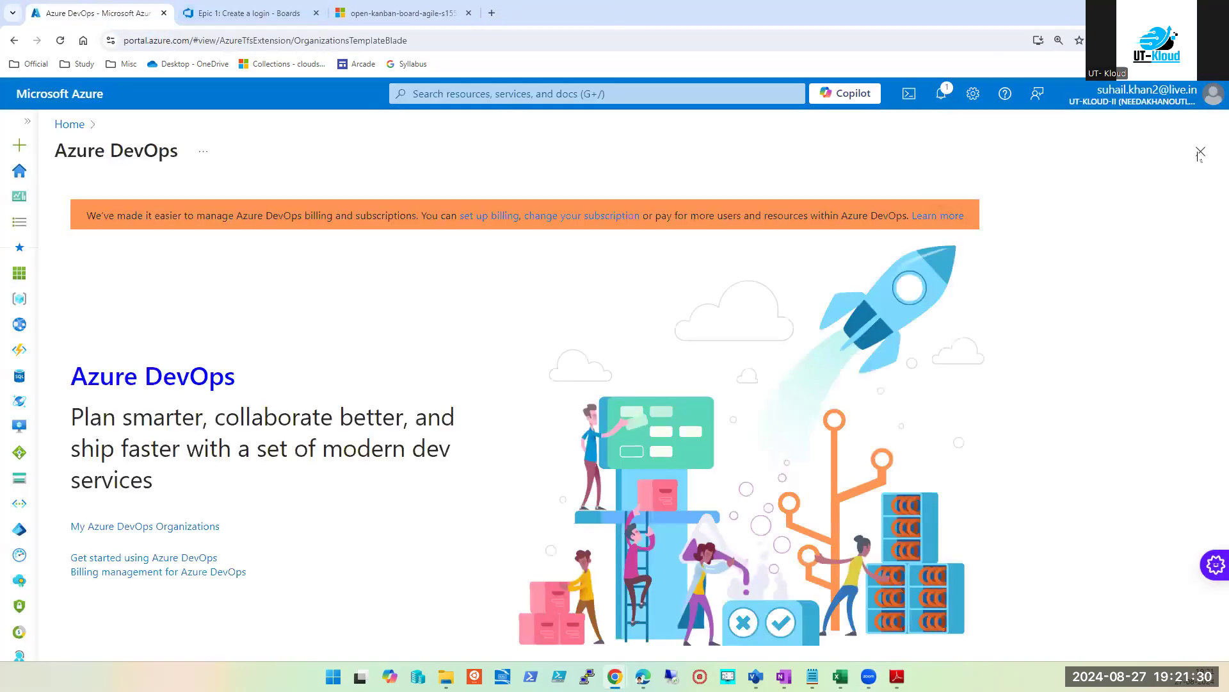
left_click(1198, 96)
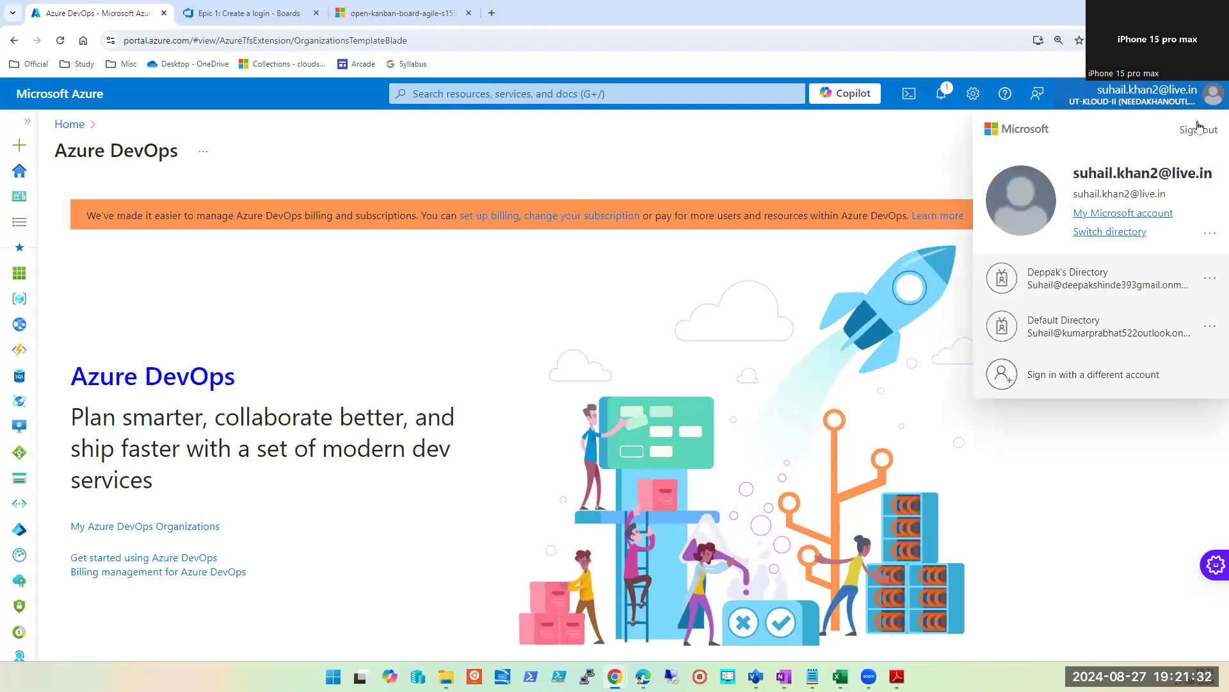
left_click(1116, 233)
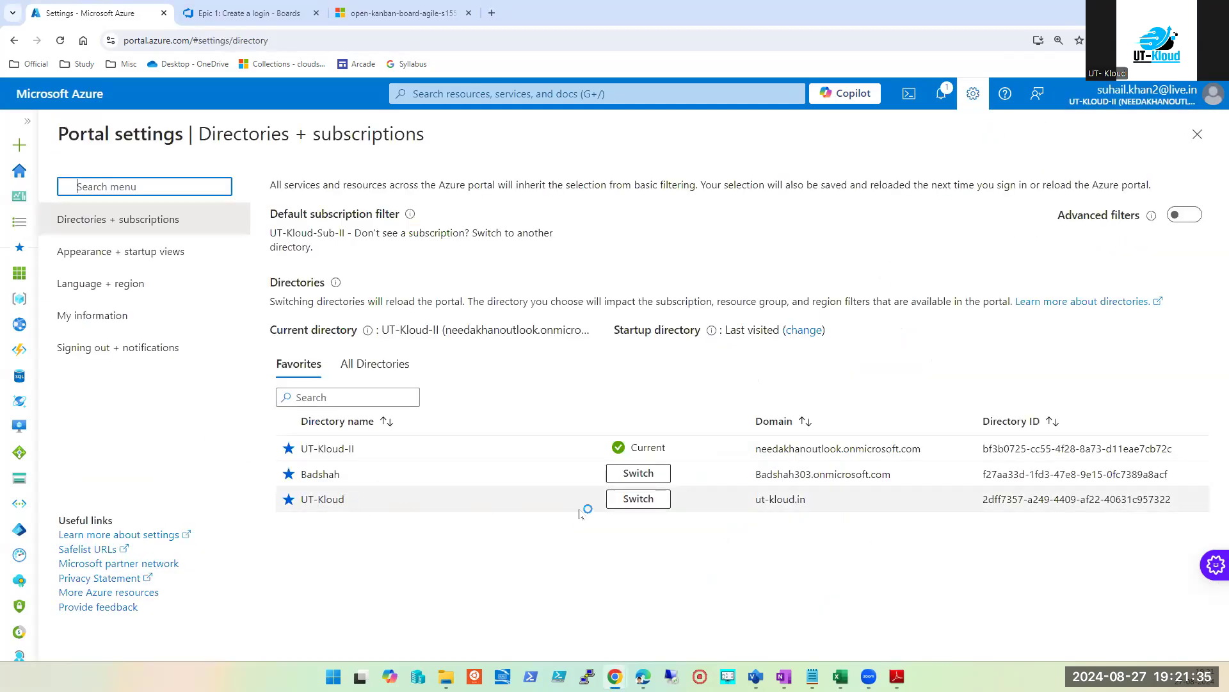
Step: Switch the portal to the UT-Kloud directory and open My Azure DevOps Organizations to list Org-AugustBatch
left_click(640, 499)
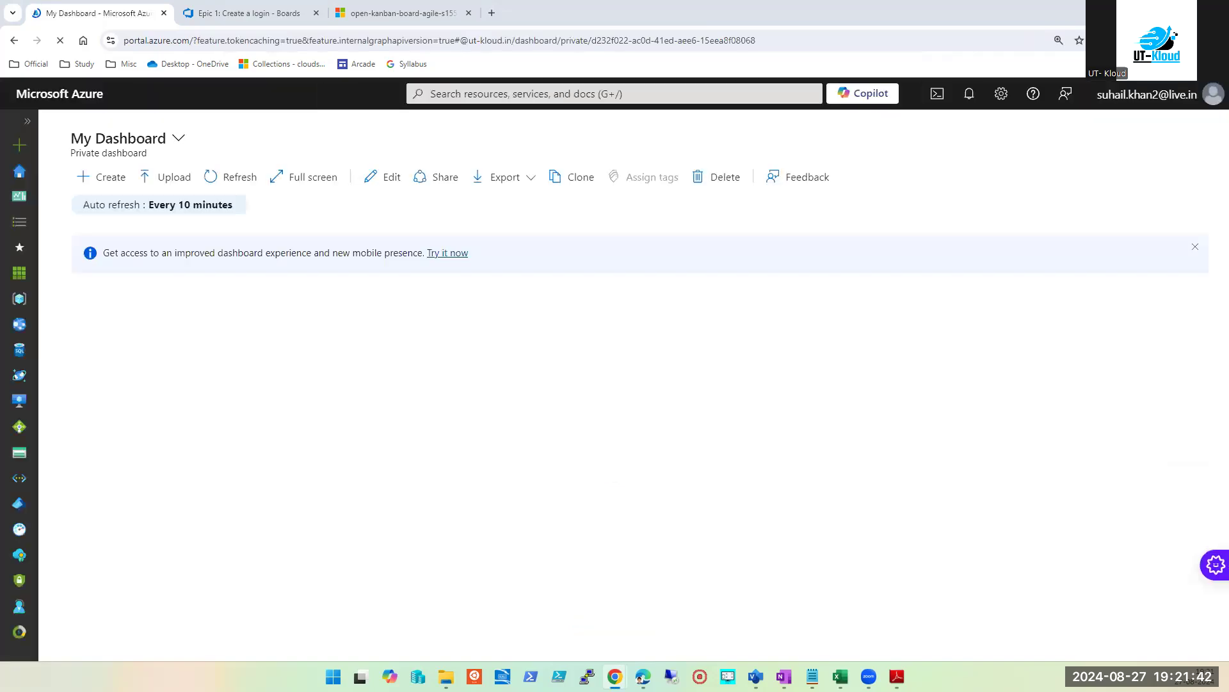
left_click(549, 96)
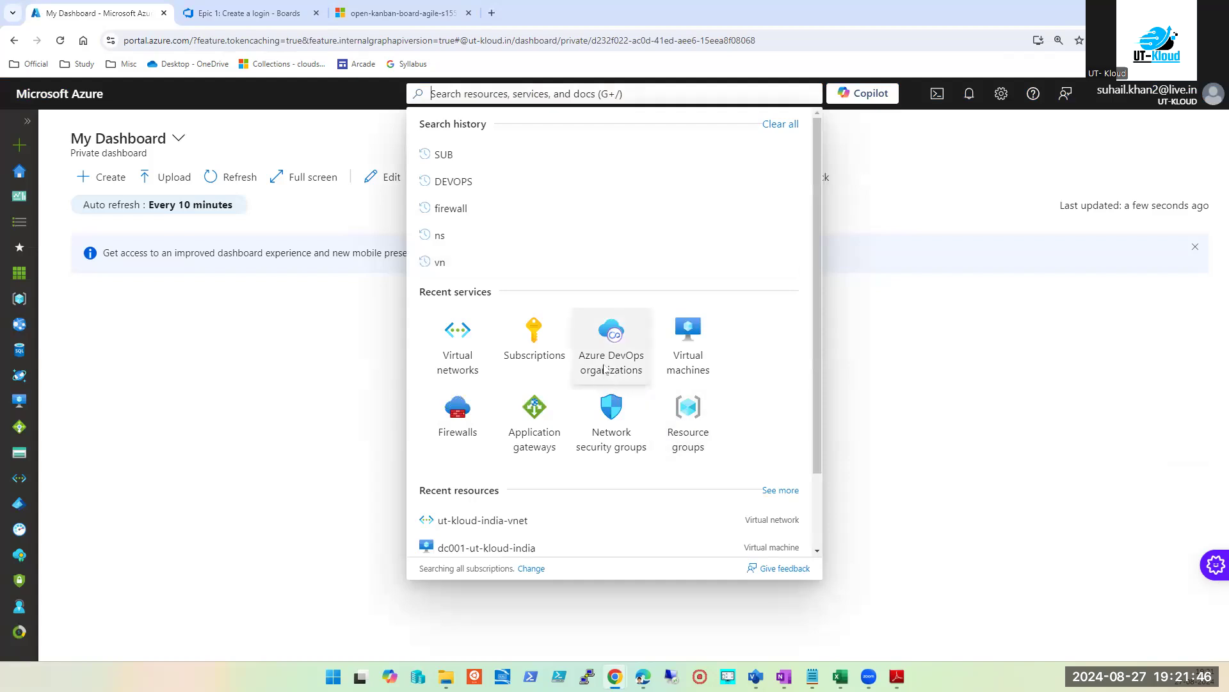
left_click(608, 346)
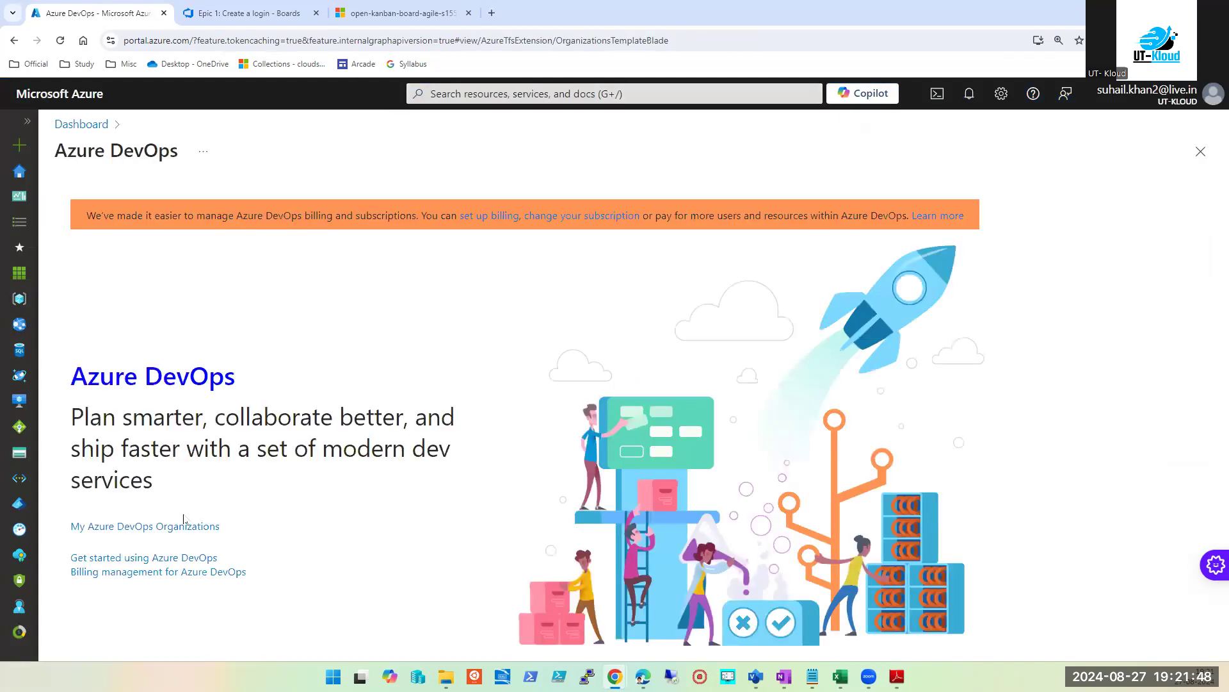
left_click(186, 526)
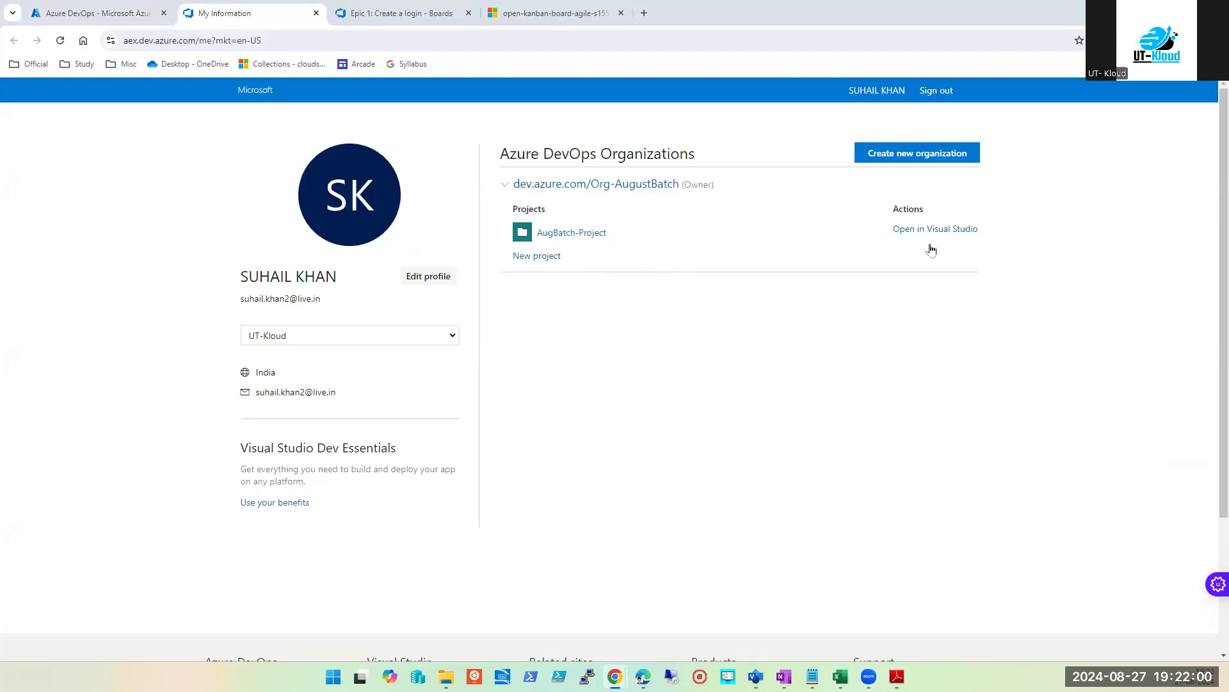
Step: Open the Org-AugustBatch organization and reload it, which shows a 401 access-denied error
left_click(595, 186)
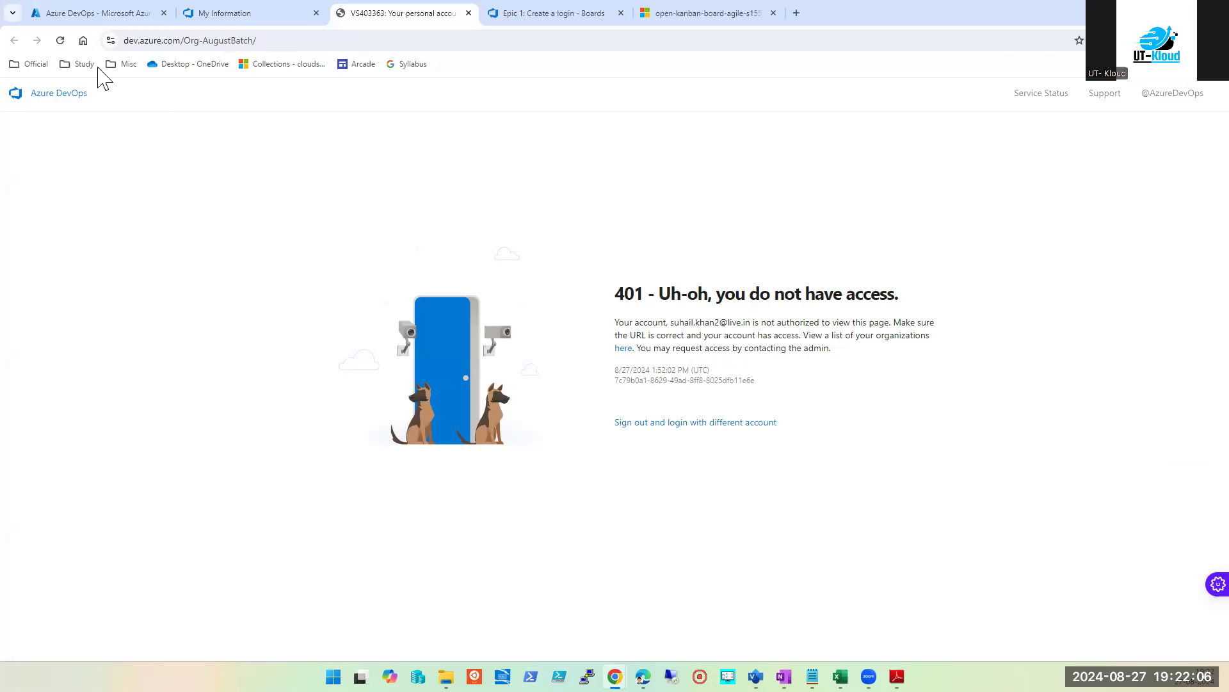
left_click(60, 40)
Step: Copy the aex.dev.azure.com link from OneNote's Automation and DevOps page and return to Chrome
left_click(784, 676)
left_click(1148, 137)
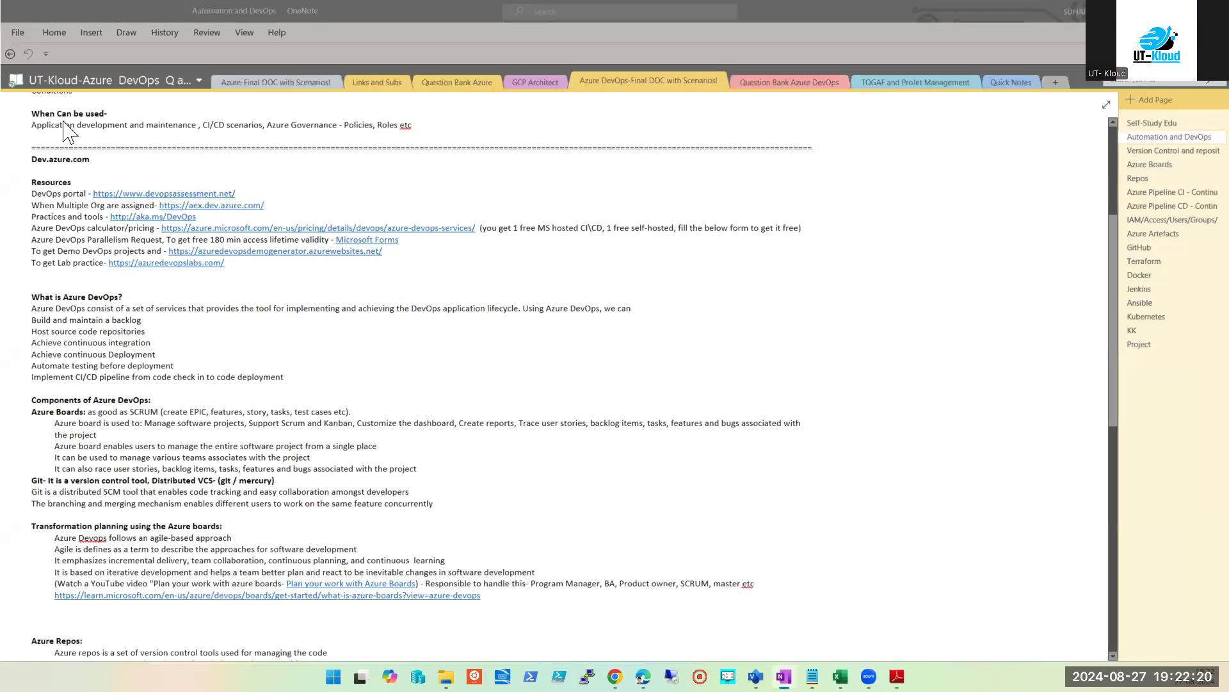
left_click_drag(269, 206, 162, 205)
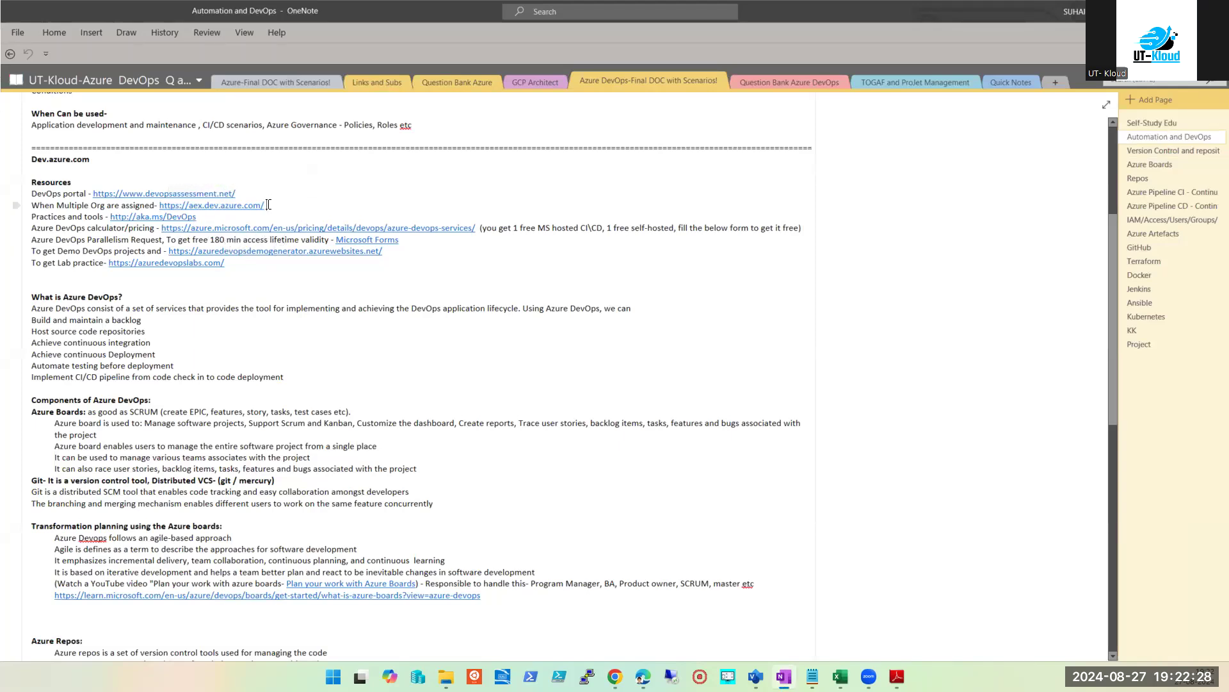
left_click_drag(268, 204, 168, 204)
key("ctrl+c")
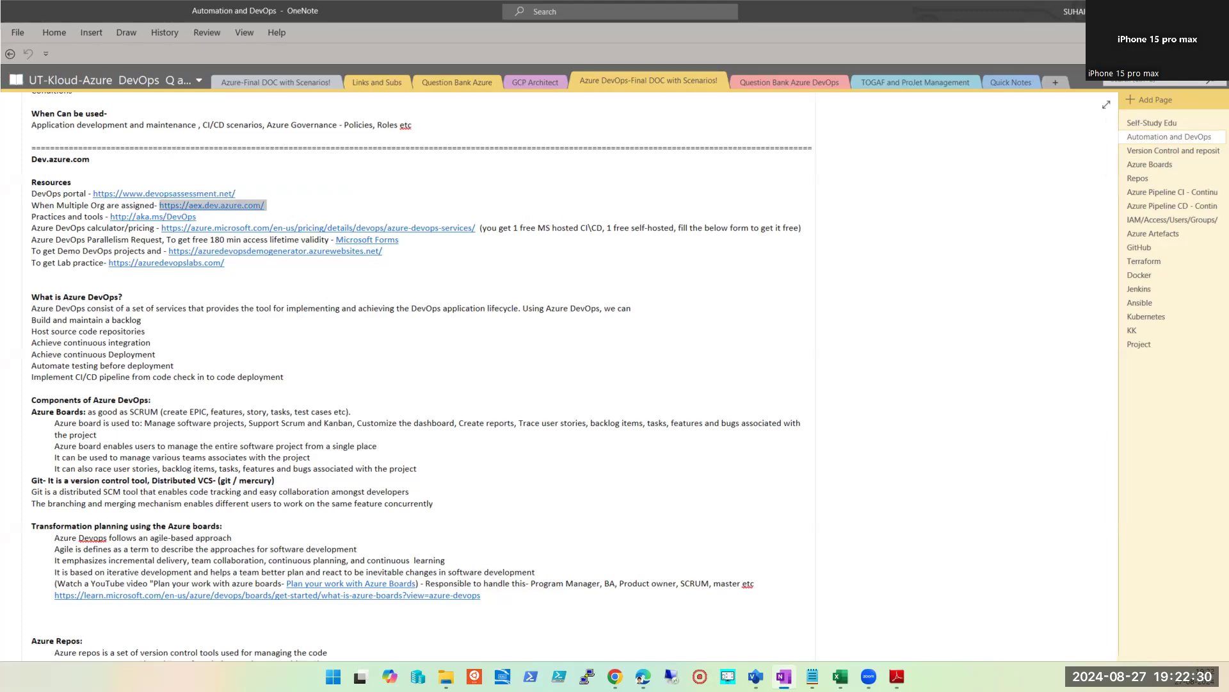
key("alt+Tab")
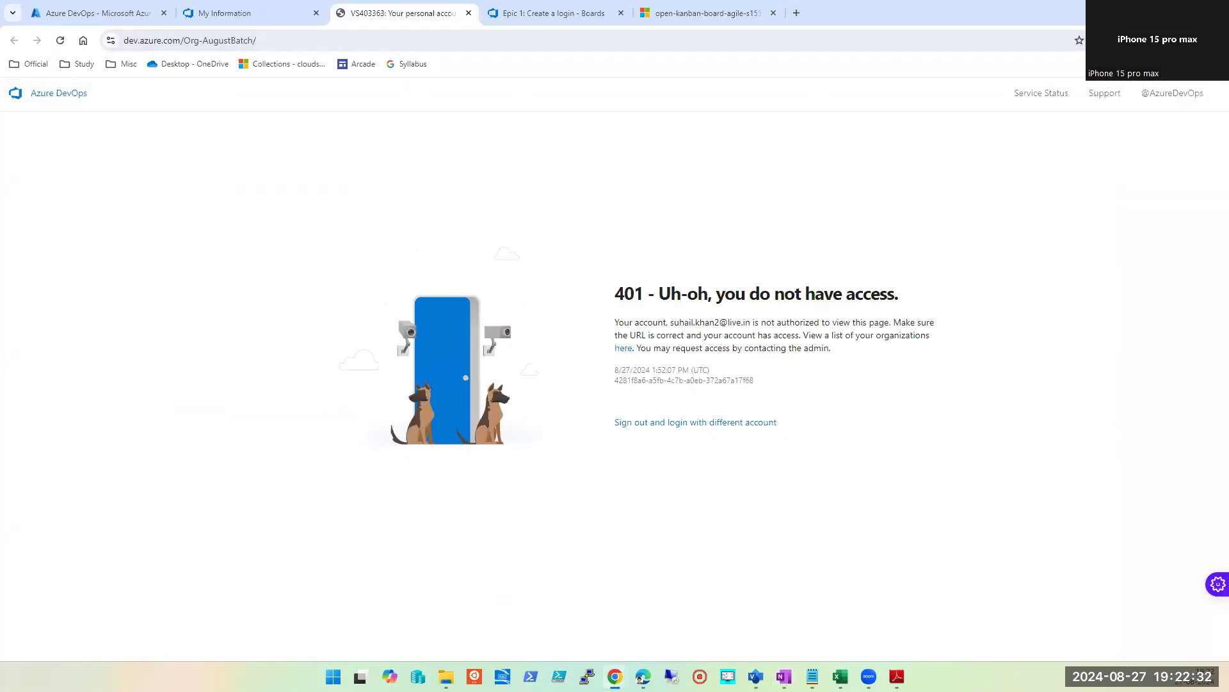
Step: Go to the copied aex.dev.azure.com address in a new incognito window
left_click(1219, 41)
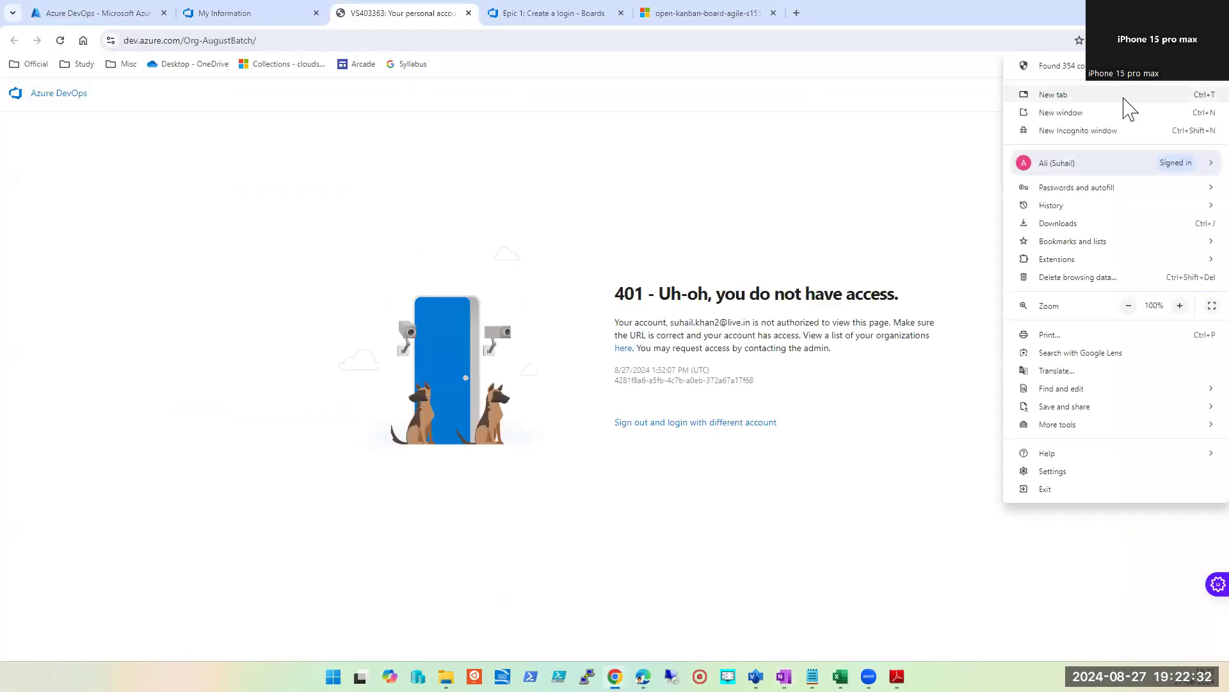
left_click(1092, 132)
key("ctrl+v")
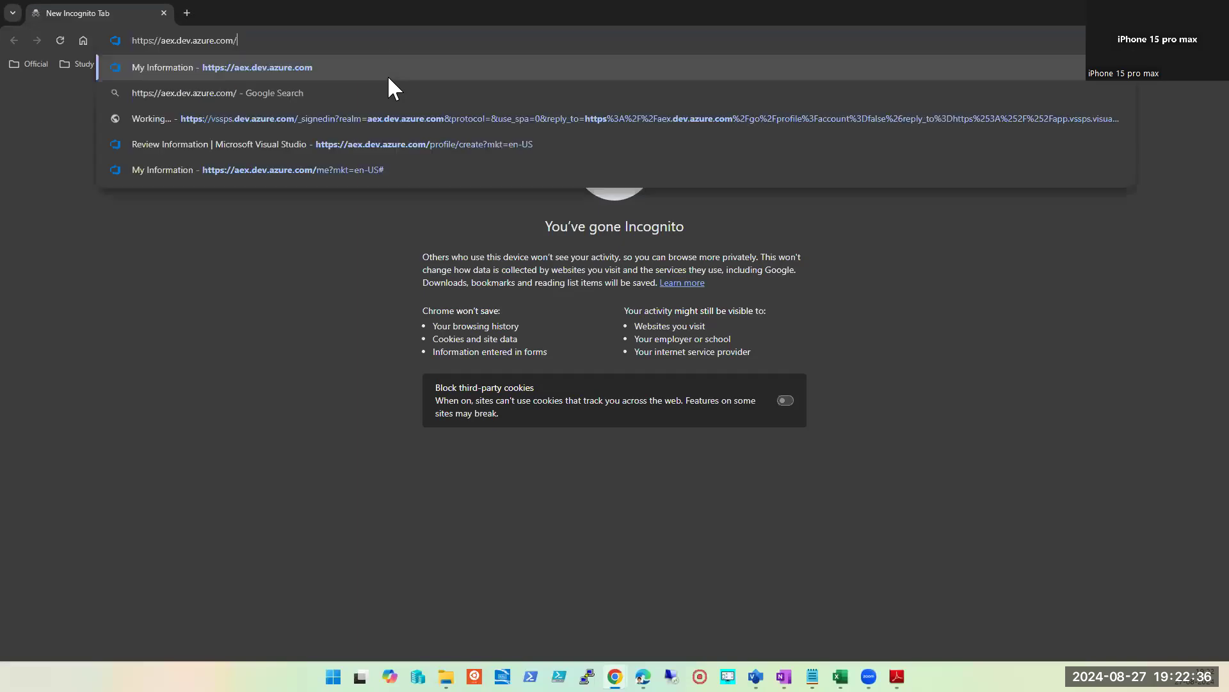
key("Return")
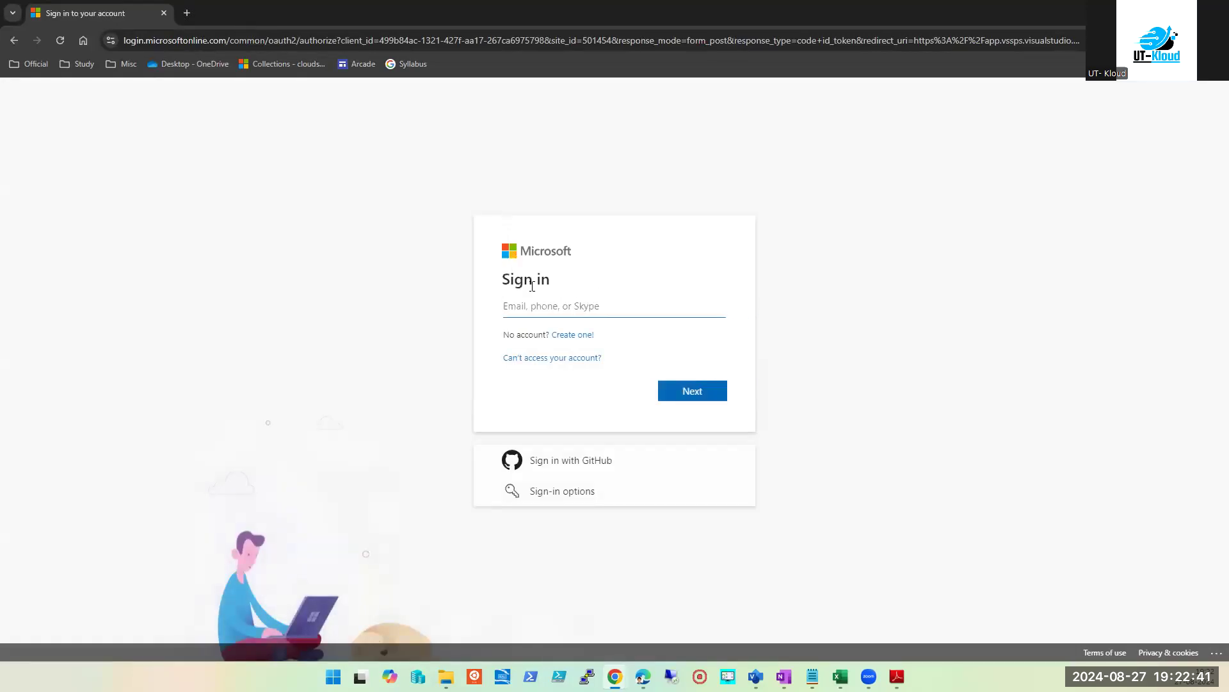
Step: Sign in with the Microsoft account email, approve the phone notification, and stay signed in
left_click(556, 305)
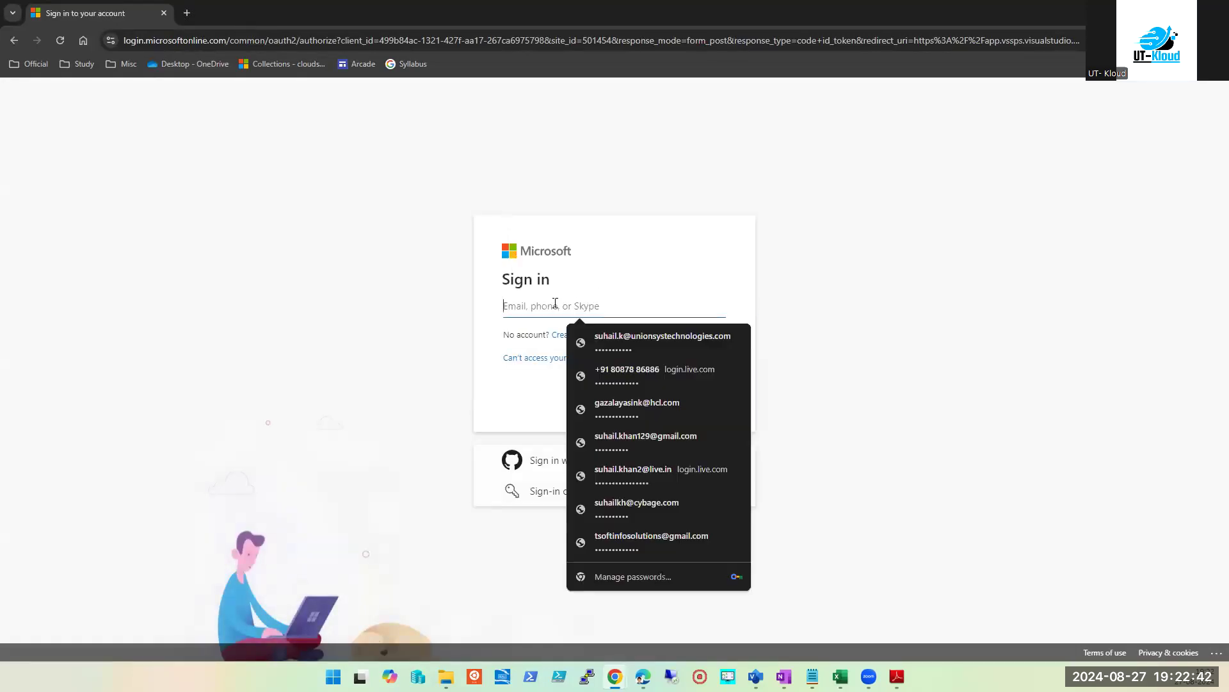
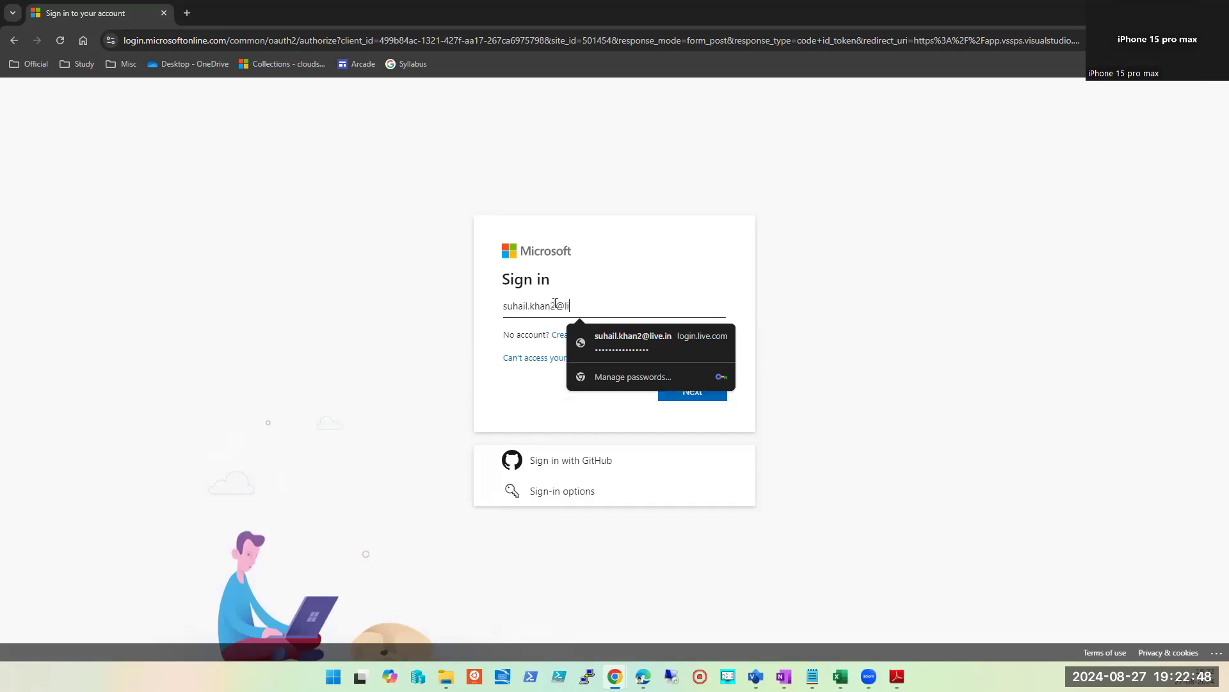
key("Return")
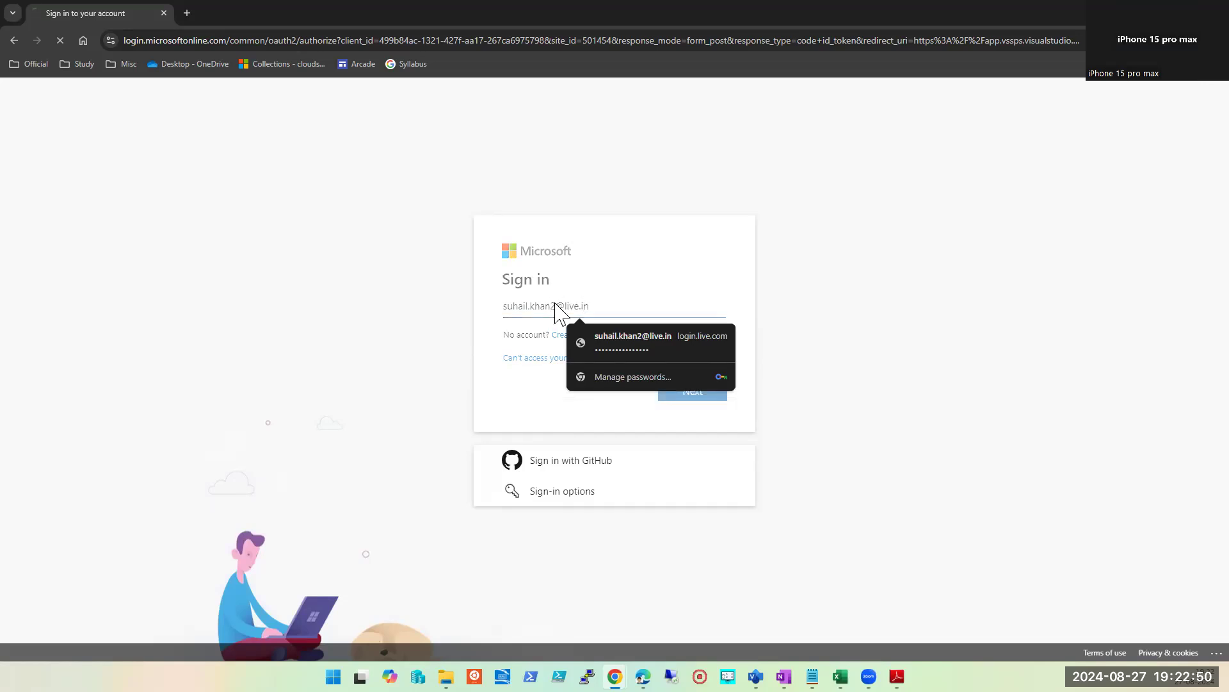
left_click(669, 436)
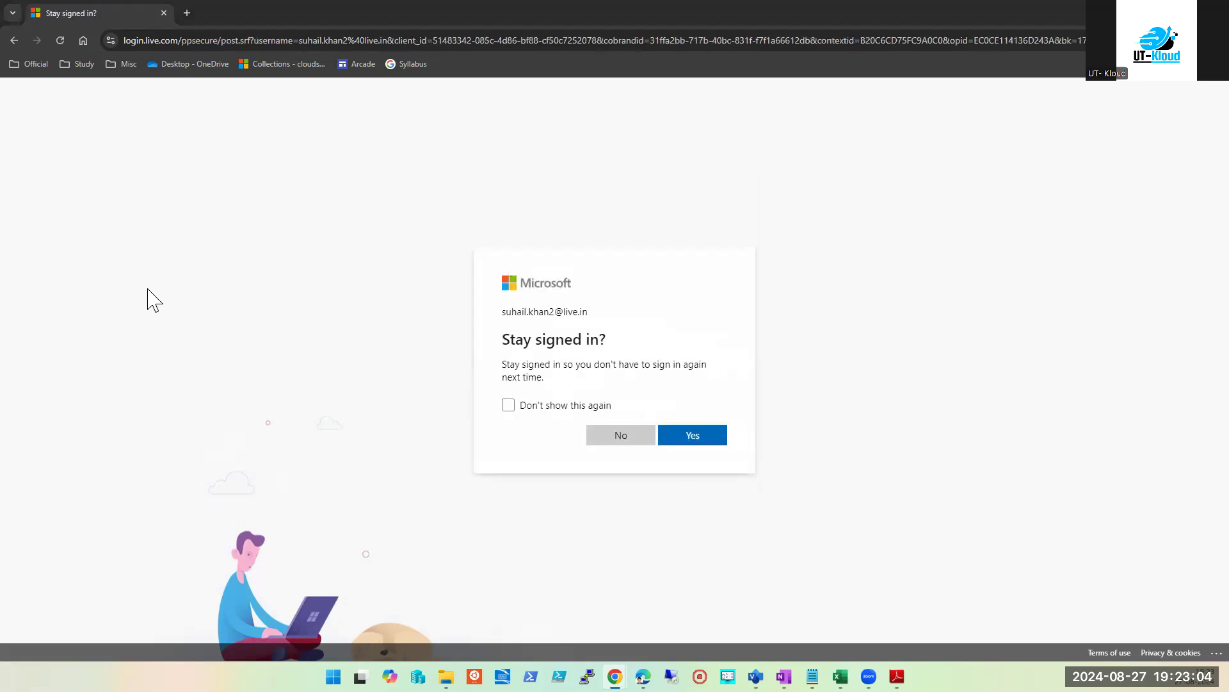
left_click(700, 440)
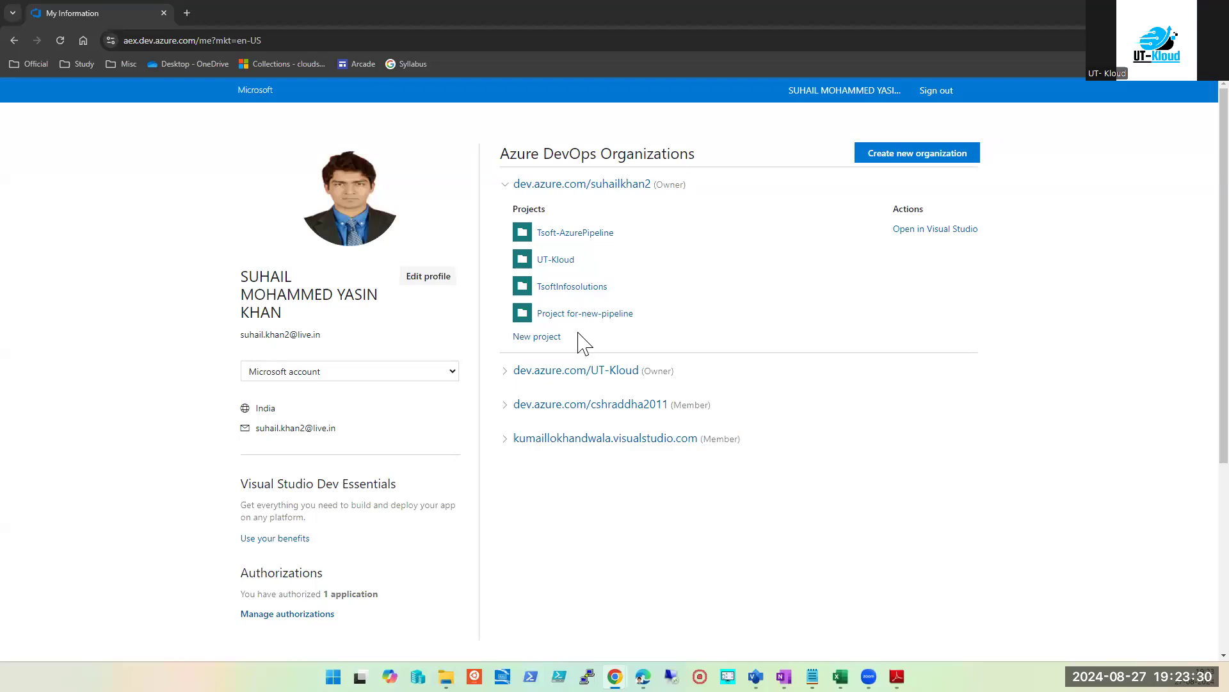
Step: Open the UT-Kloud and TsoftInfosolutions projects, returning to the organizations profile page after each
left_click(555, 259)
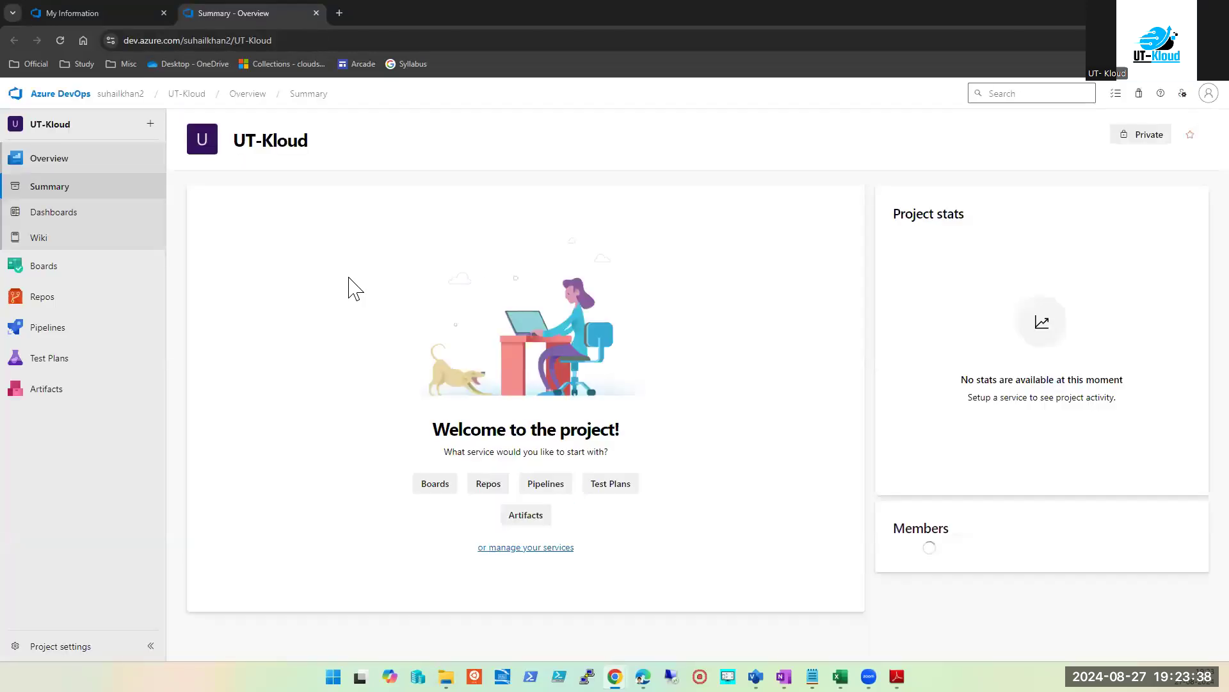
left_click(96, 13)
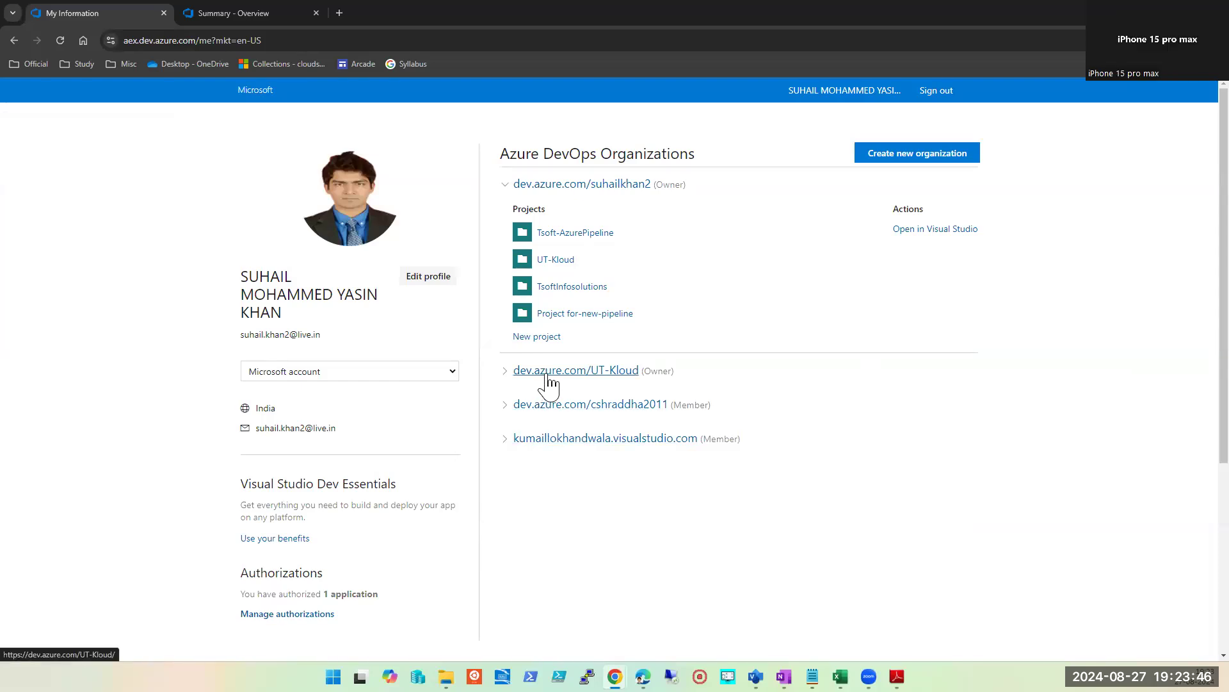
left_click(566, 287)
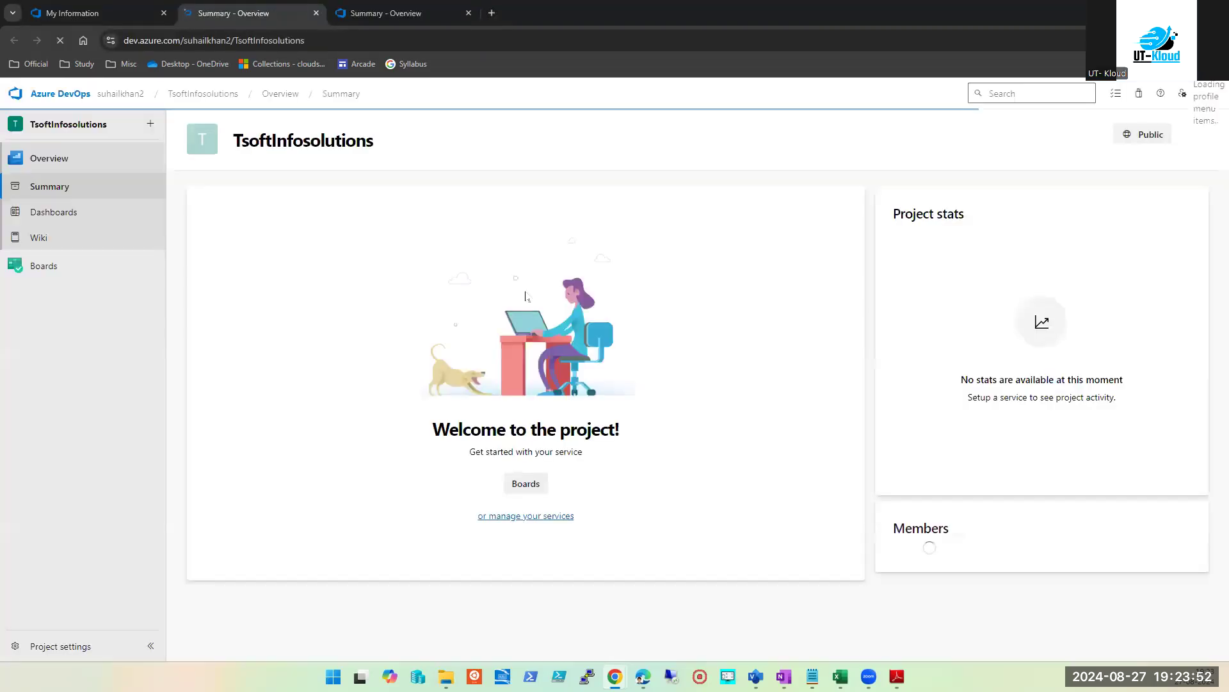
left_click(112, 16)
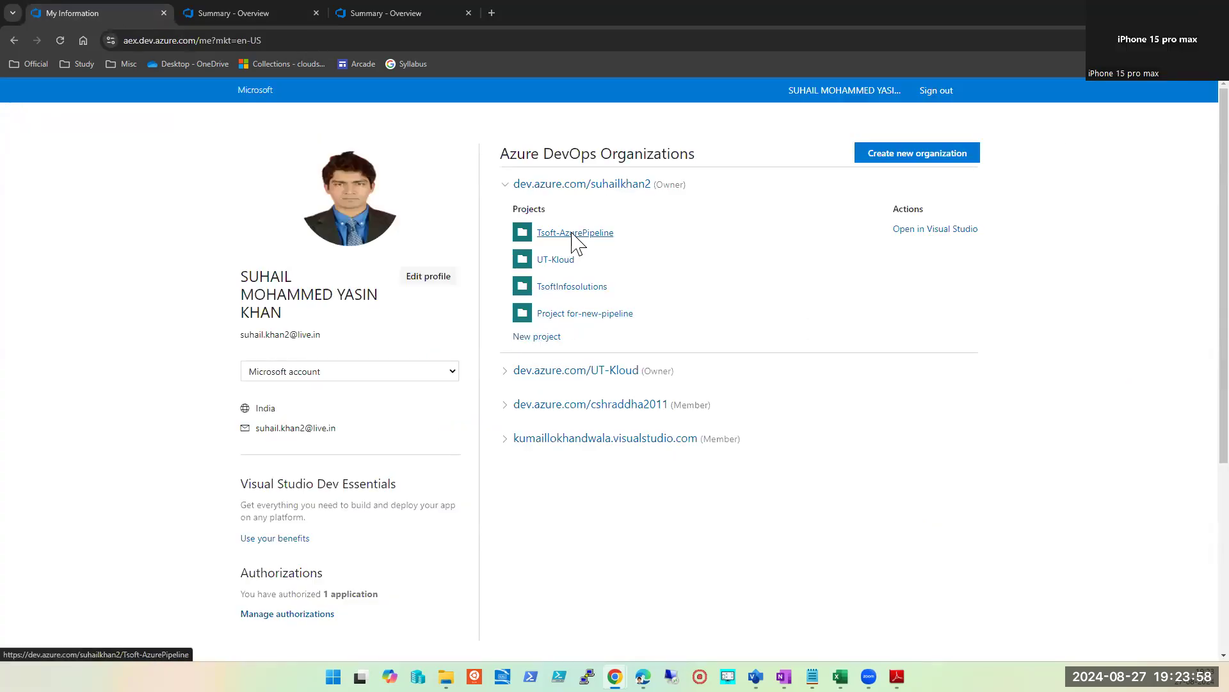
Step: Open the UT-Kloud project's Project settings in a new tab, then return to the profile page
left_click(555, 260)
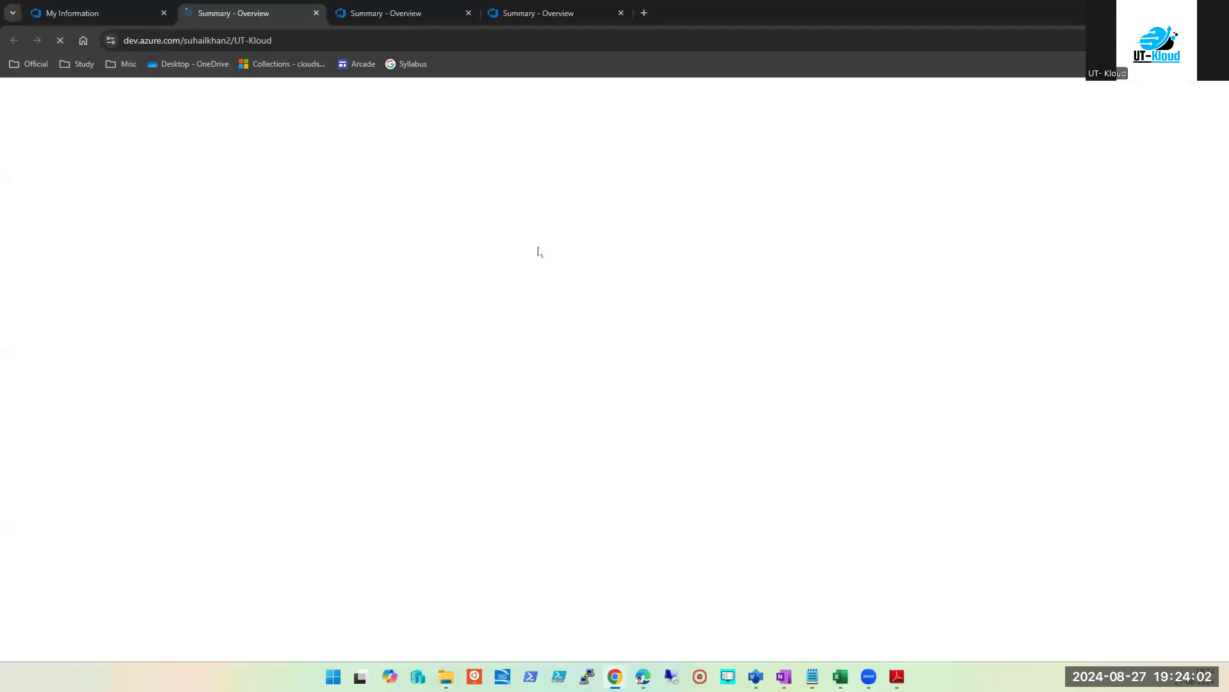
mouse_move(109, 316)
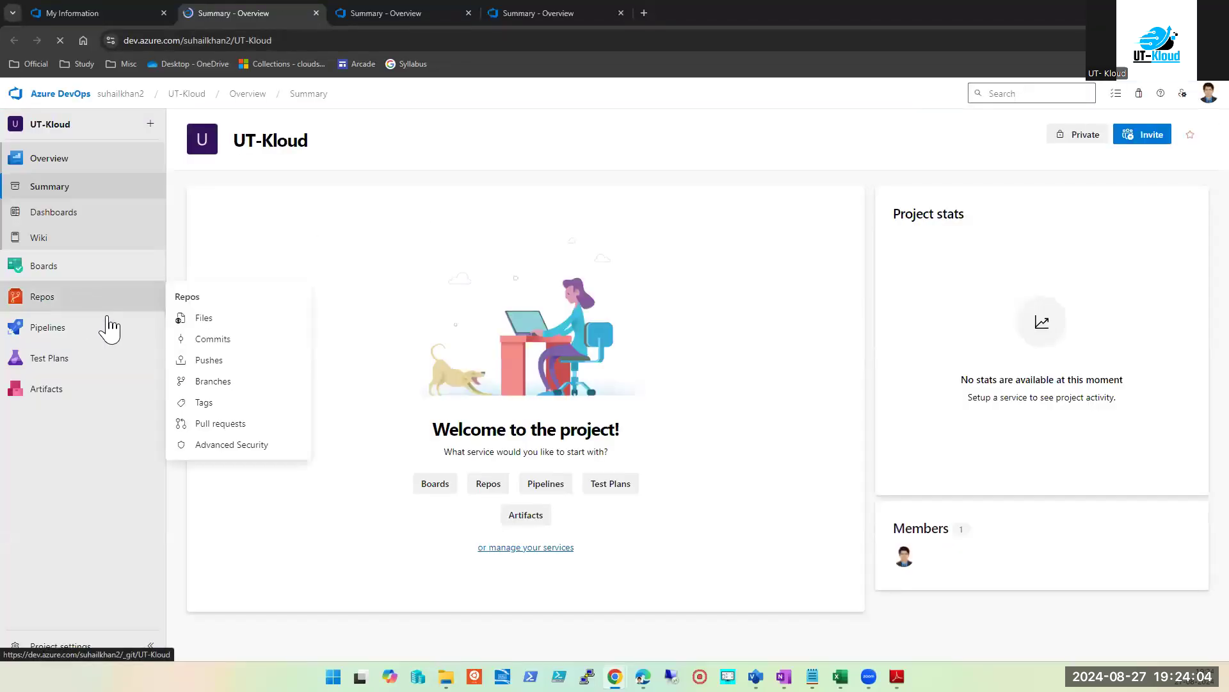
left_click(194, 99)
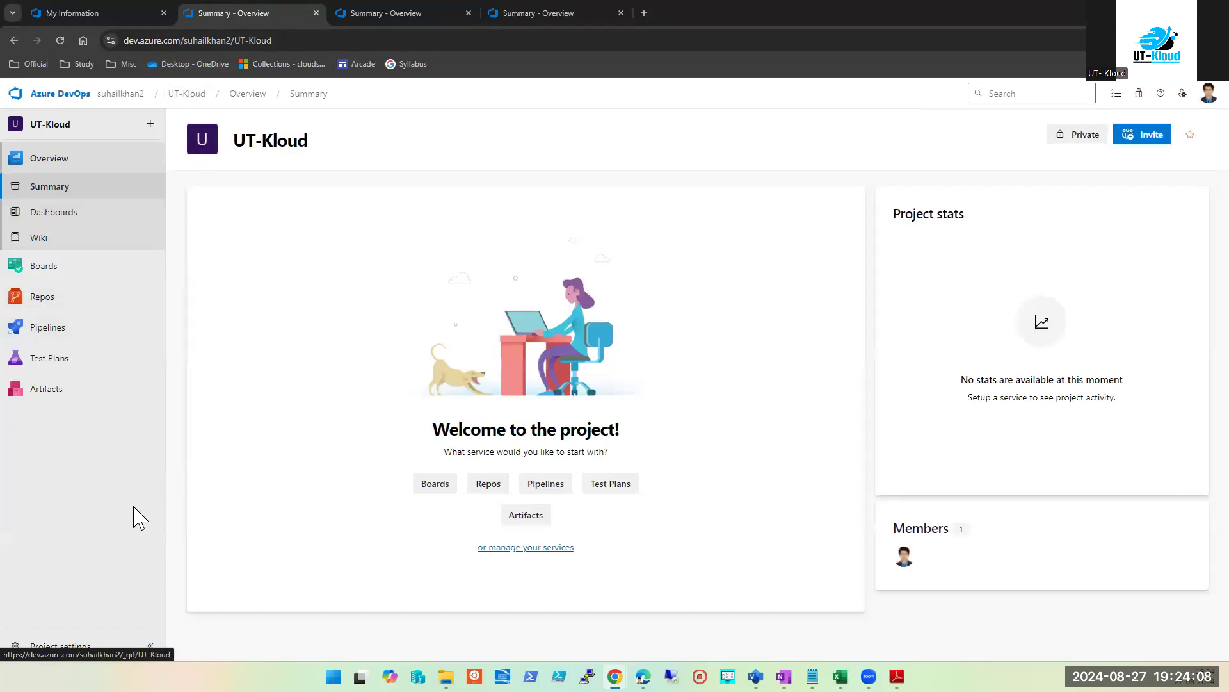
left_click(69, 646)
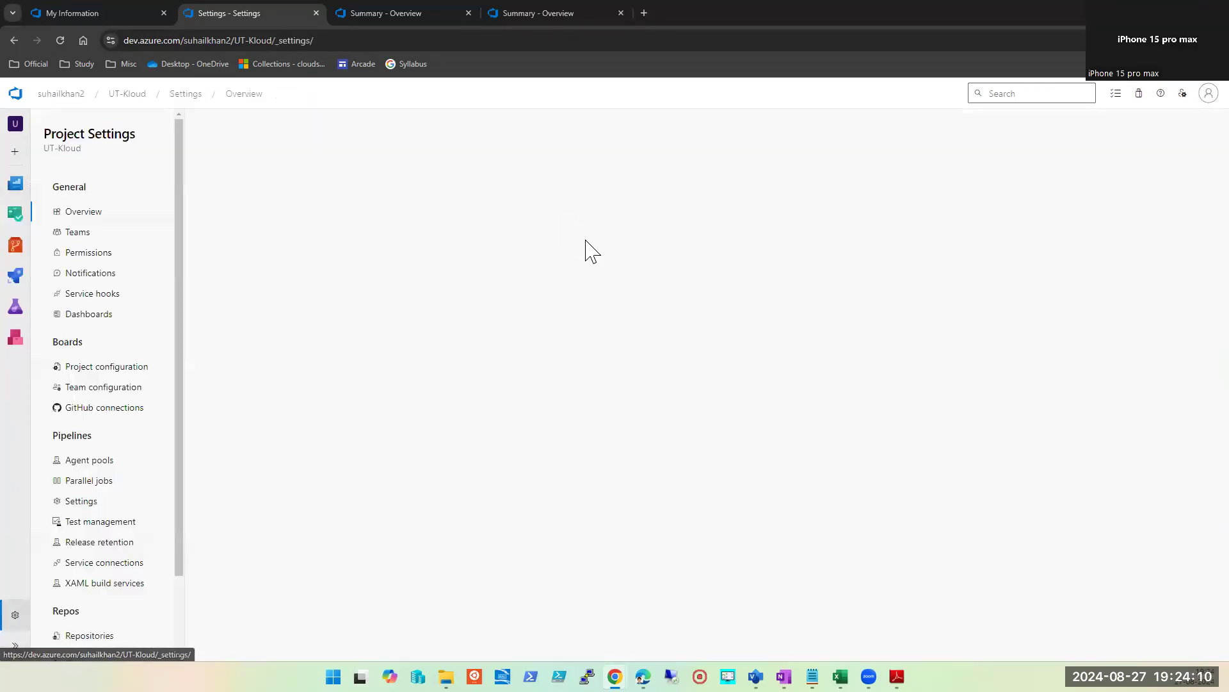
left_click(91, 15)
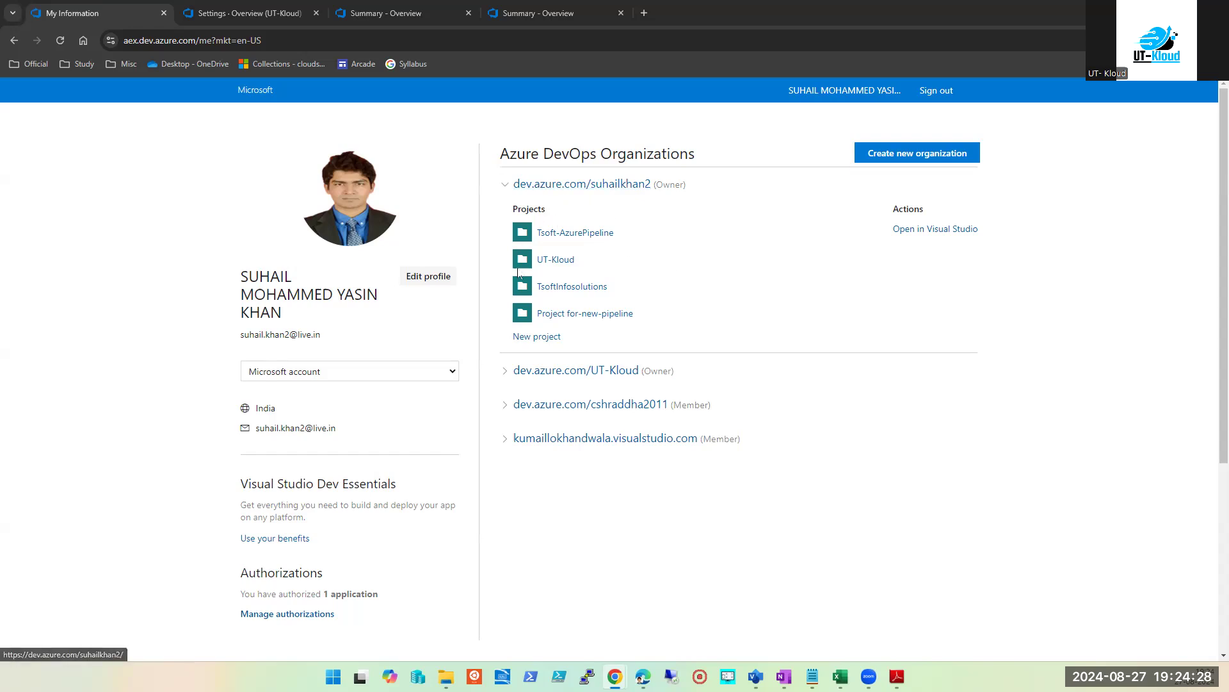
Step: Expand the UT-Kloud organization and open its PartsUnlimited project summary in a new tab
scroll(410, 535, "down", 2)
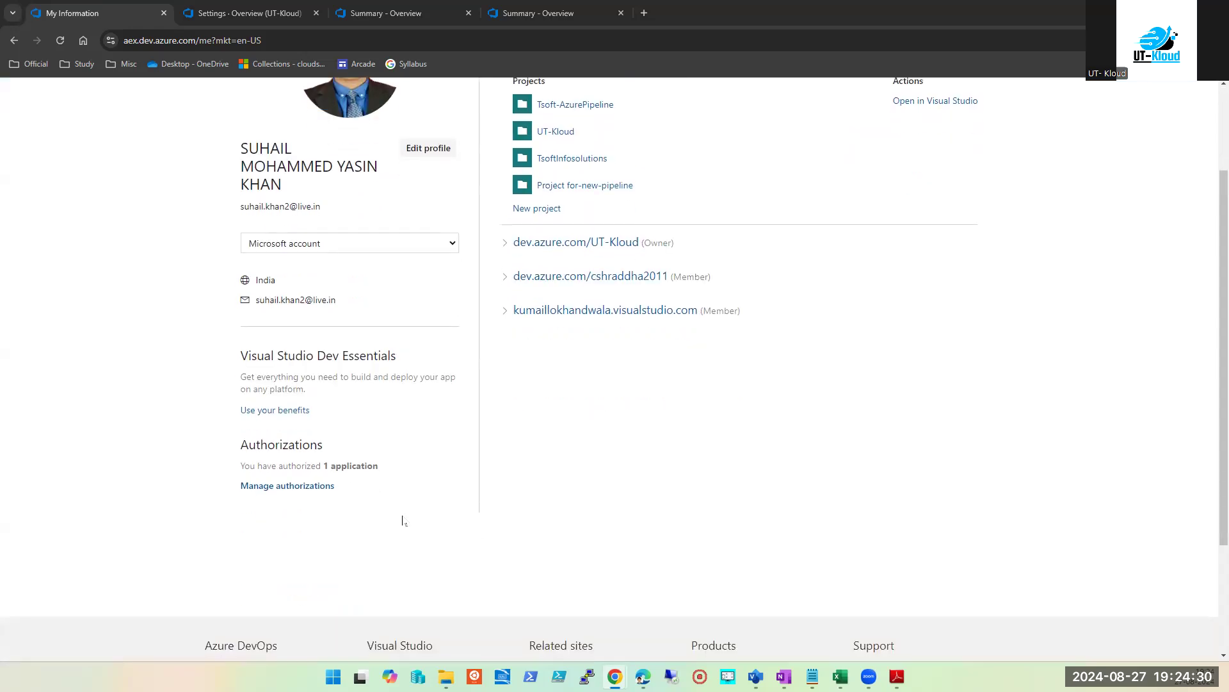
scroll(280, 427, "down", 2)
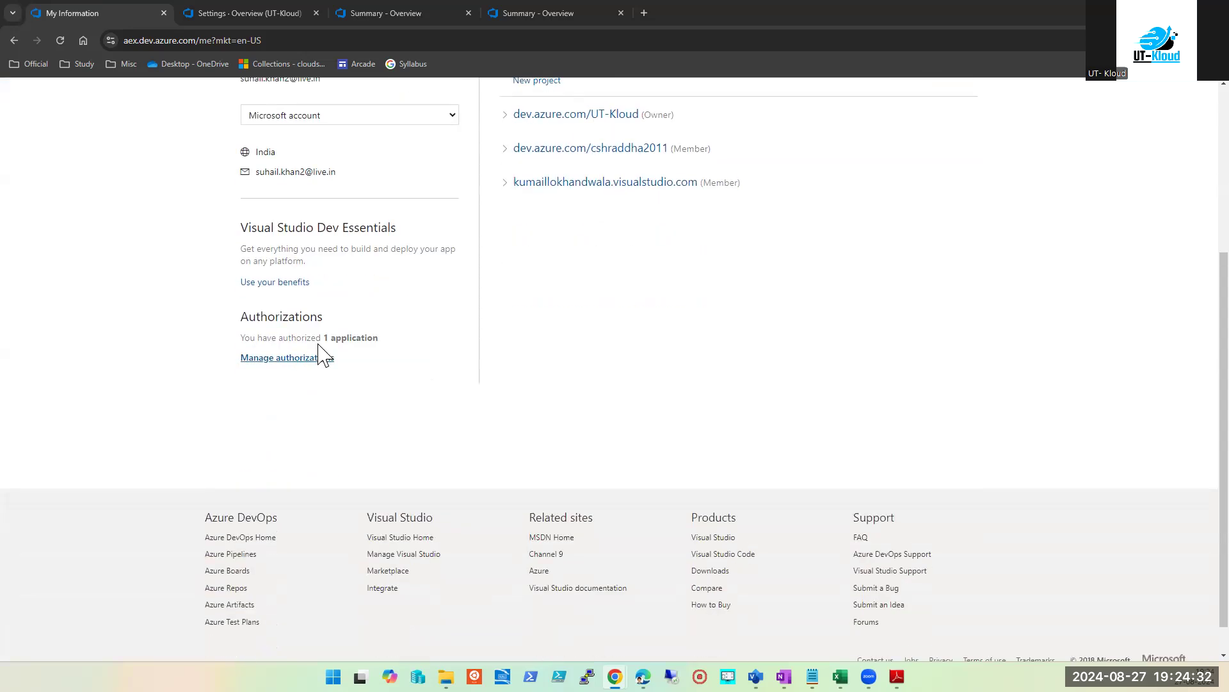
scroll(399, 352, "up", 3)
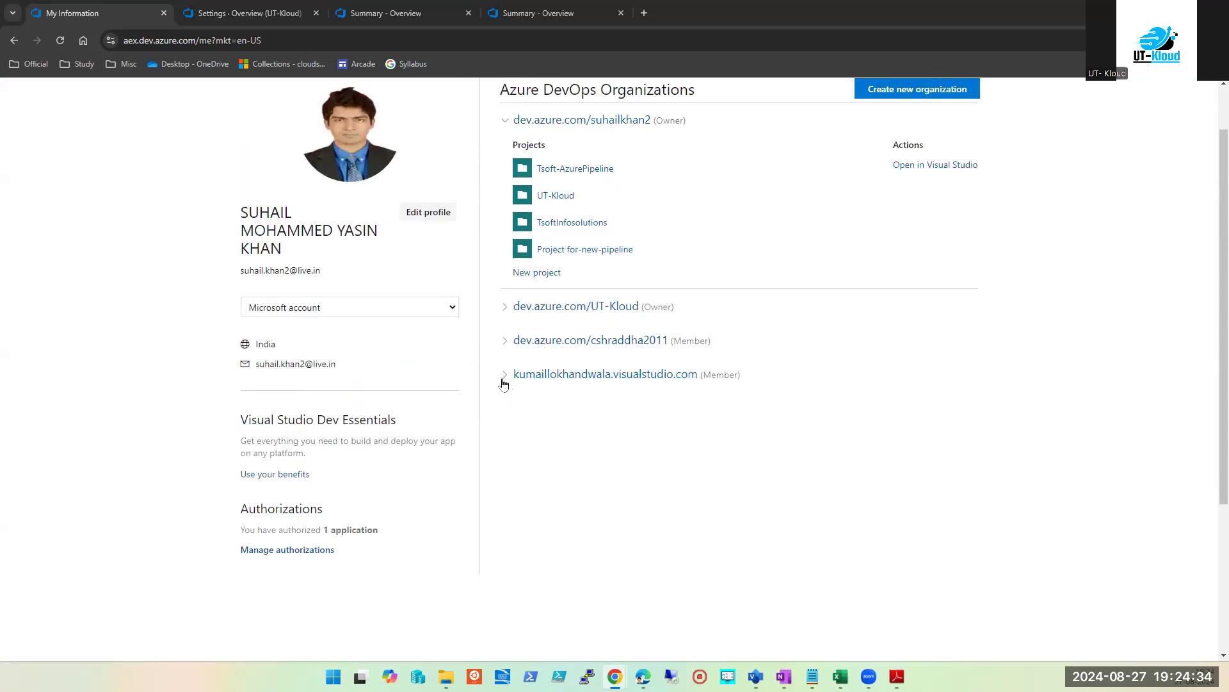
left_click(504, 307)
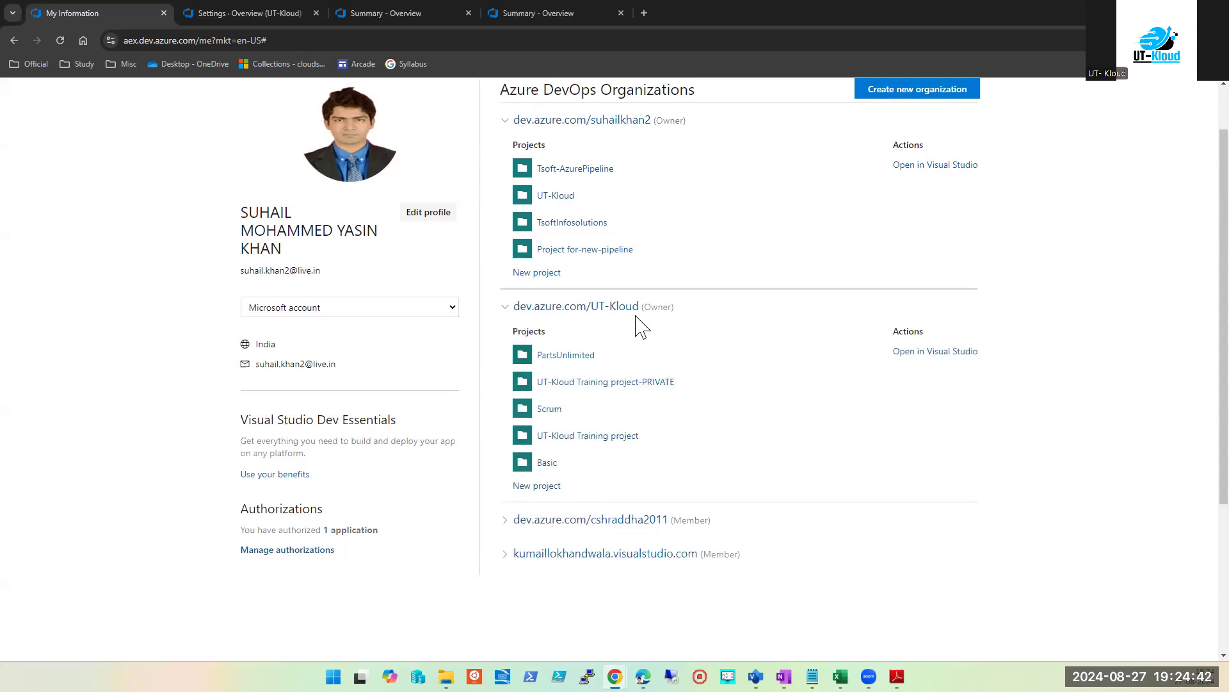
left_click(563, 356)
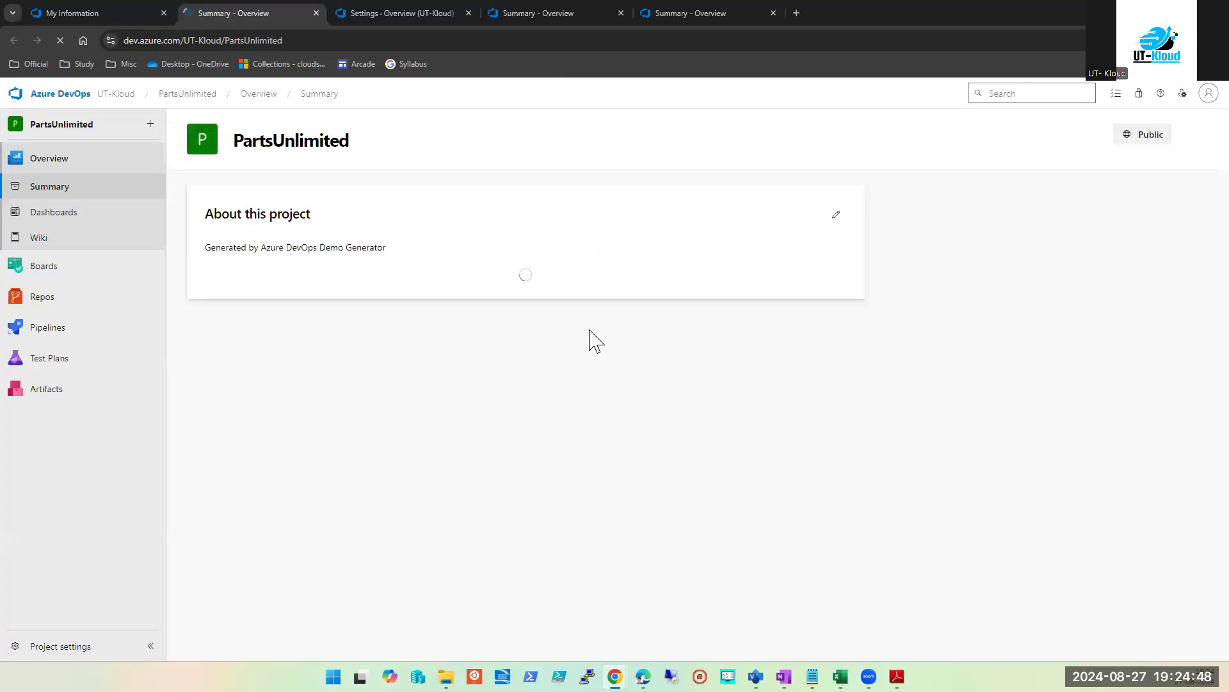
Step: Open the PartsUnlimited Team Kanban board from Boards > Work items, showing Epics
mouse_move(49, 274)
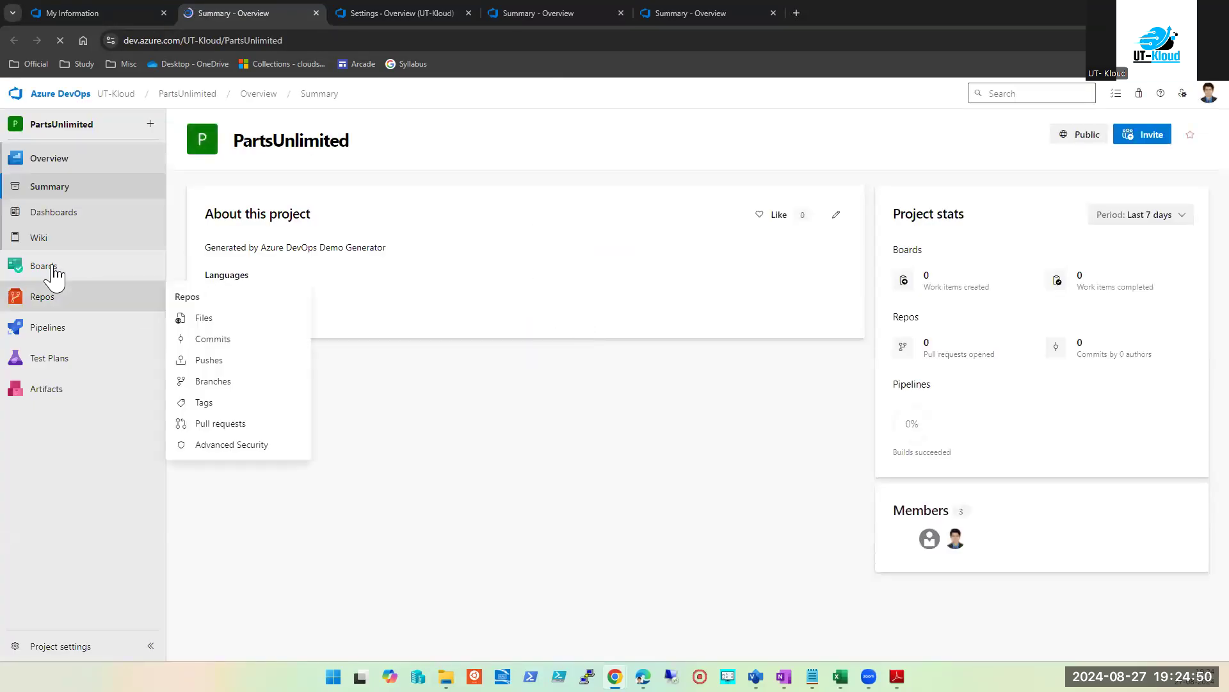
left_click(52, 269)
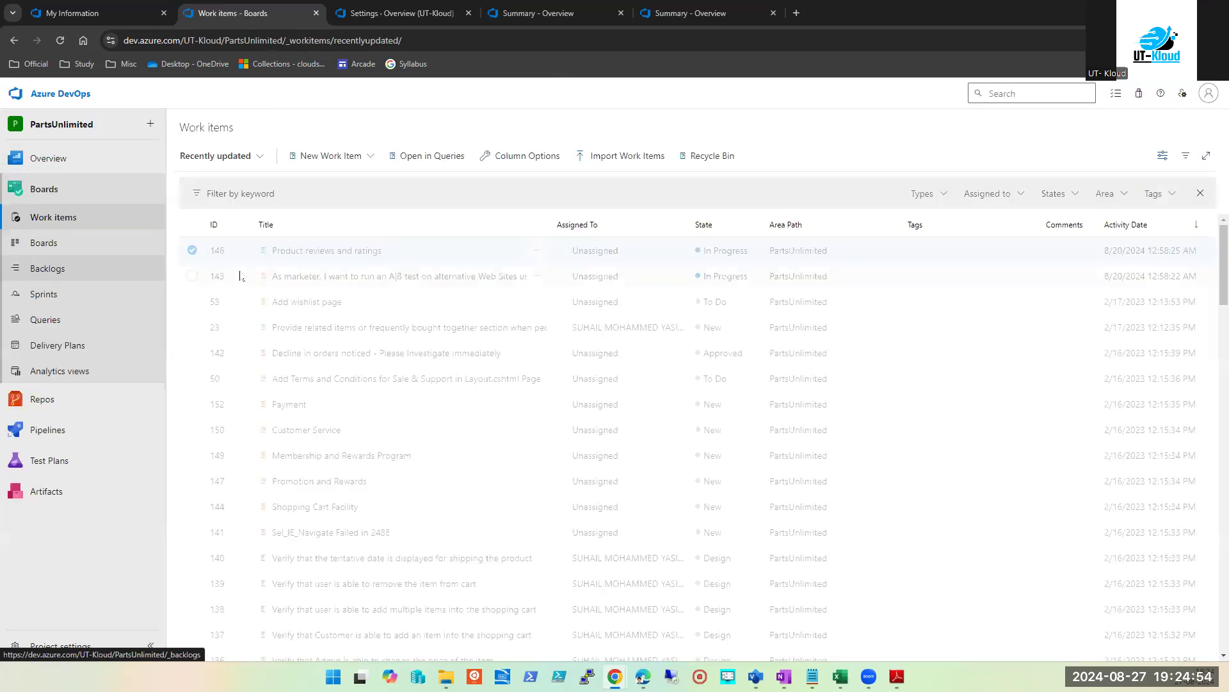
left_click(45, 248)
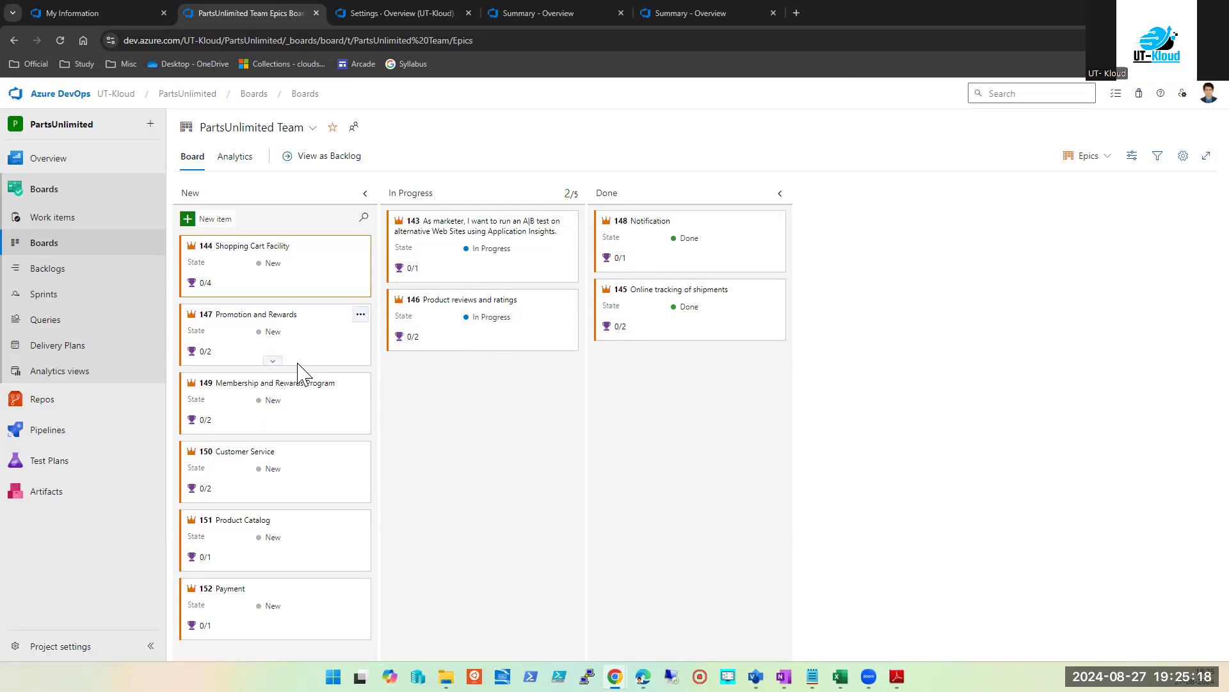
Step: Change the board's backlog level to Backlog items, then to Features
left_click(1107, 157)
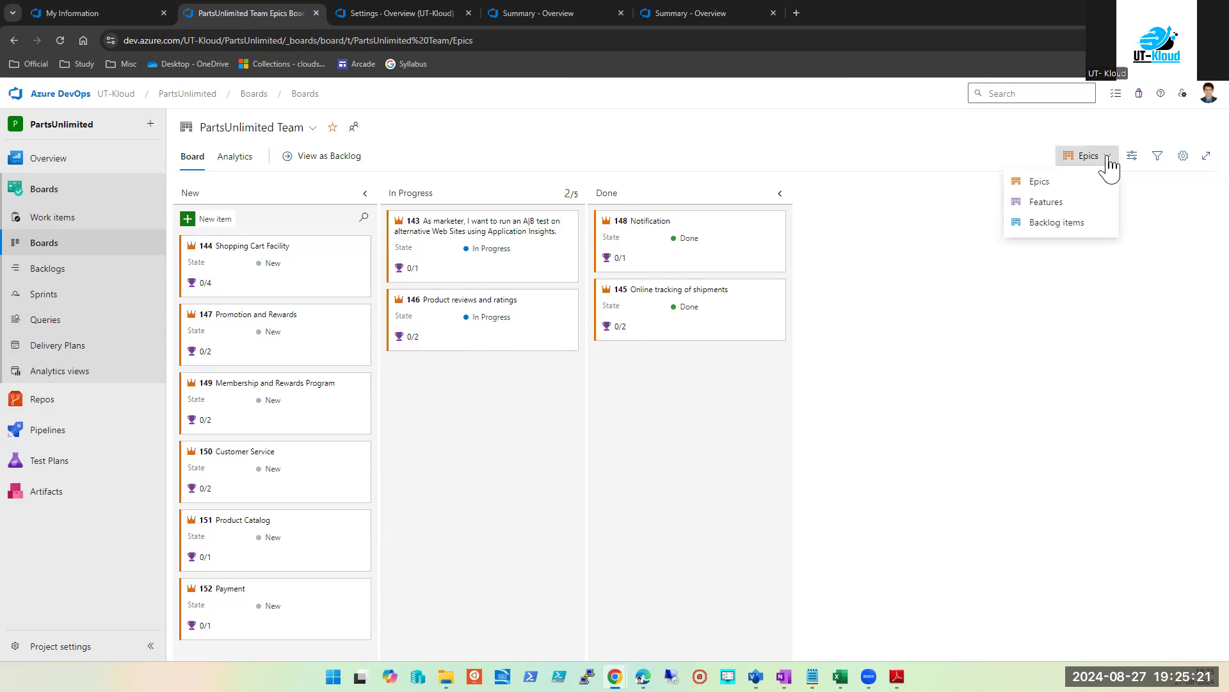
left_click(1065, 222)
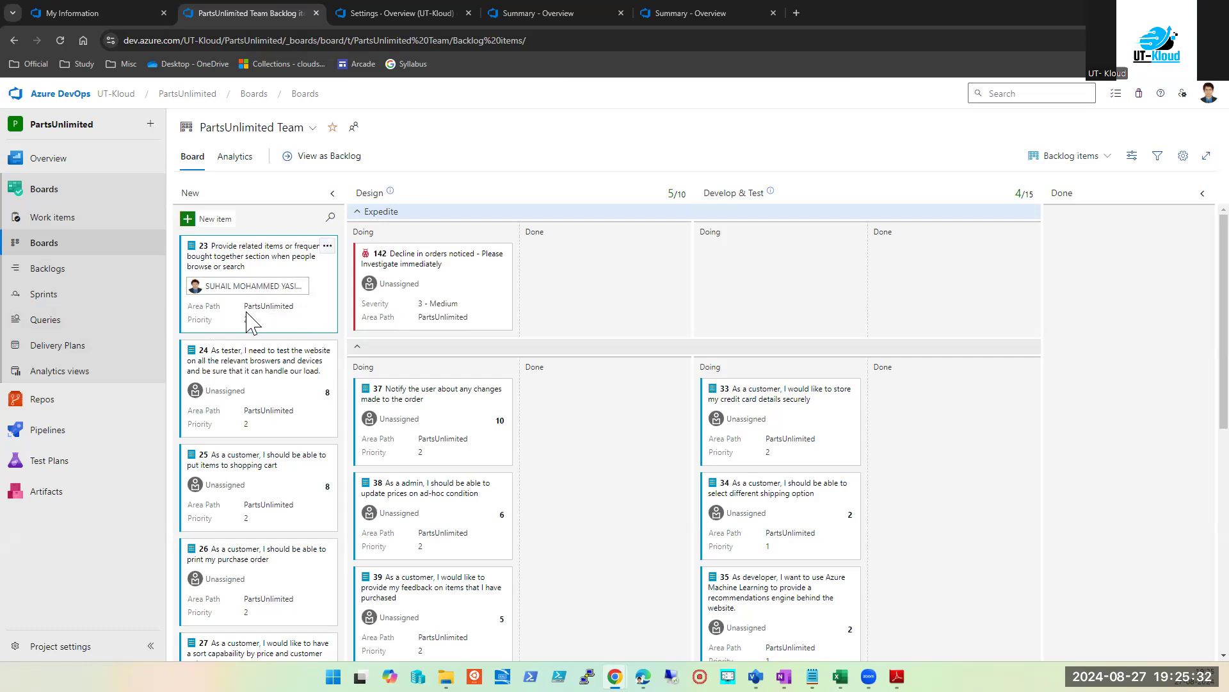
scroll(506, 436, "down", 7)
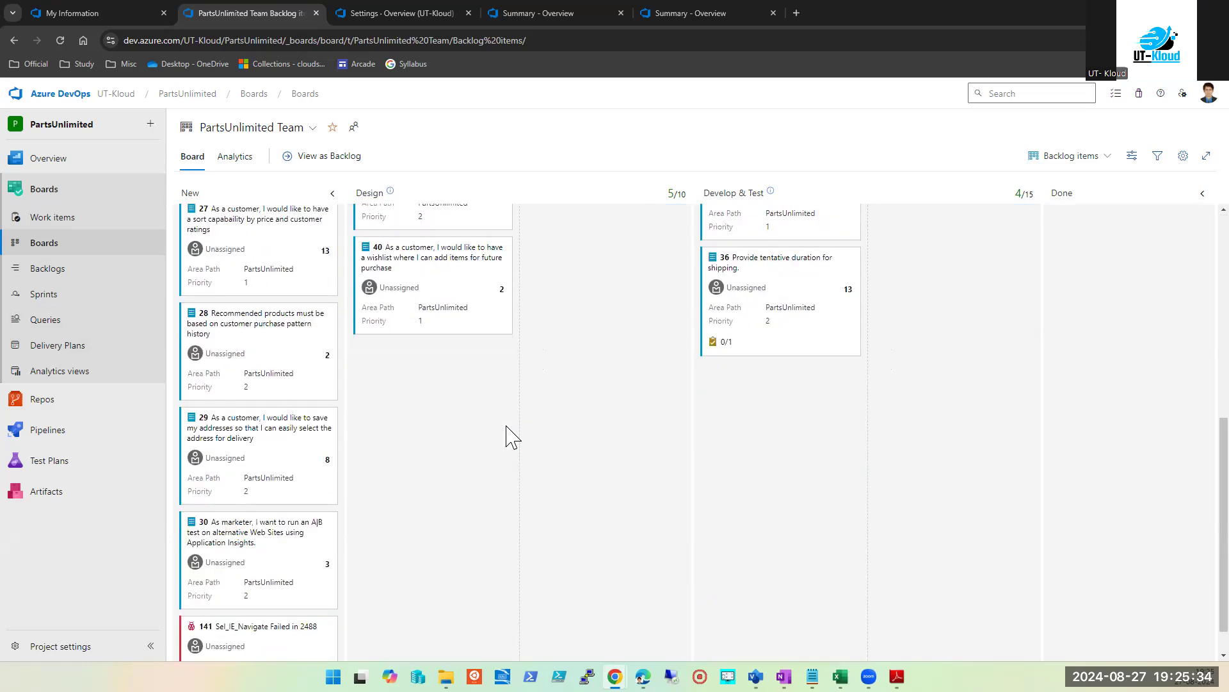
scroll(513, 437, "up", 5)
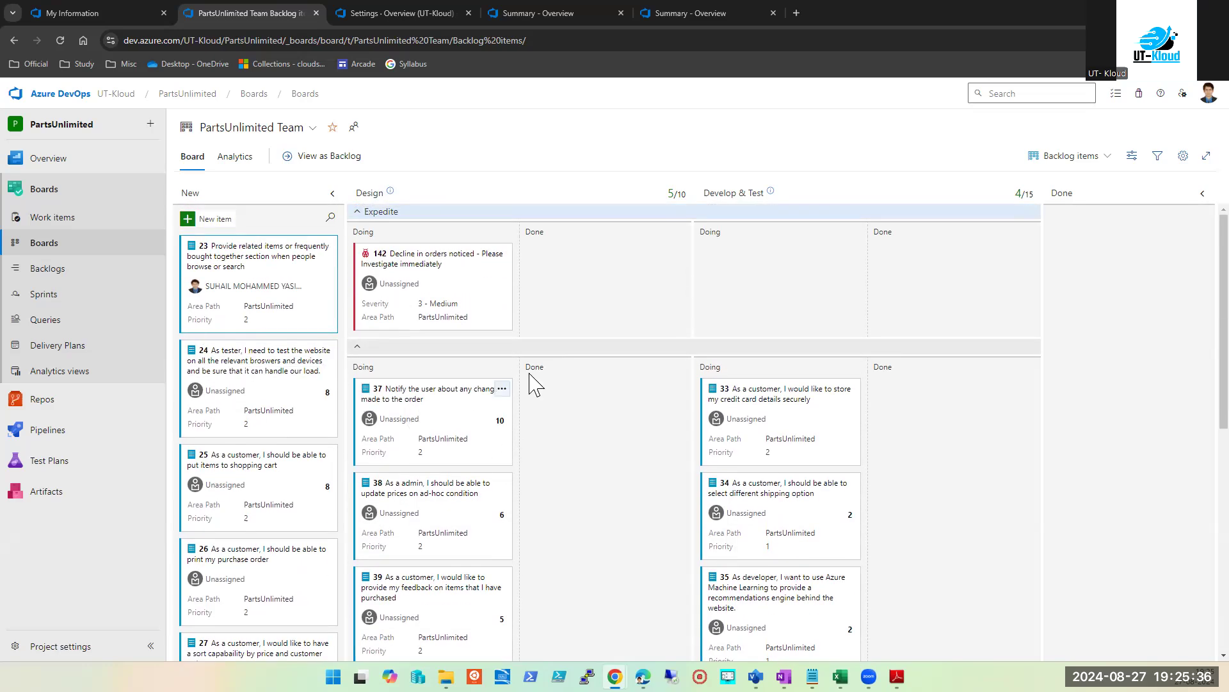
left_click(1078, 155)
left_click(1048, 205)
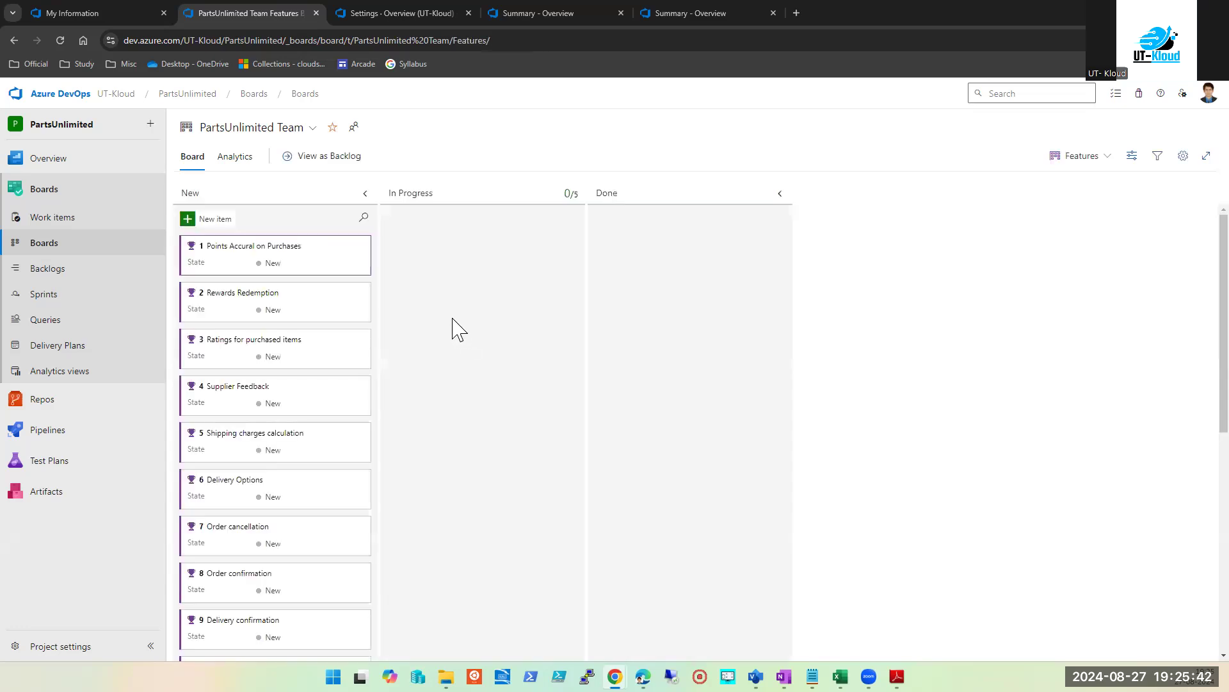
Step: Move features 1, 5, 7 and Supplier Feedback to In Progress; 11 and Ratings for purchased items to Done
scroll(307, 434, "down", 4)
scroll(307, 434, "down", 3)
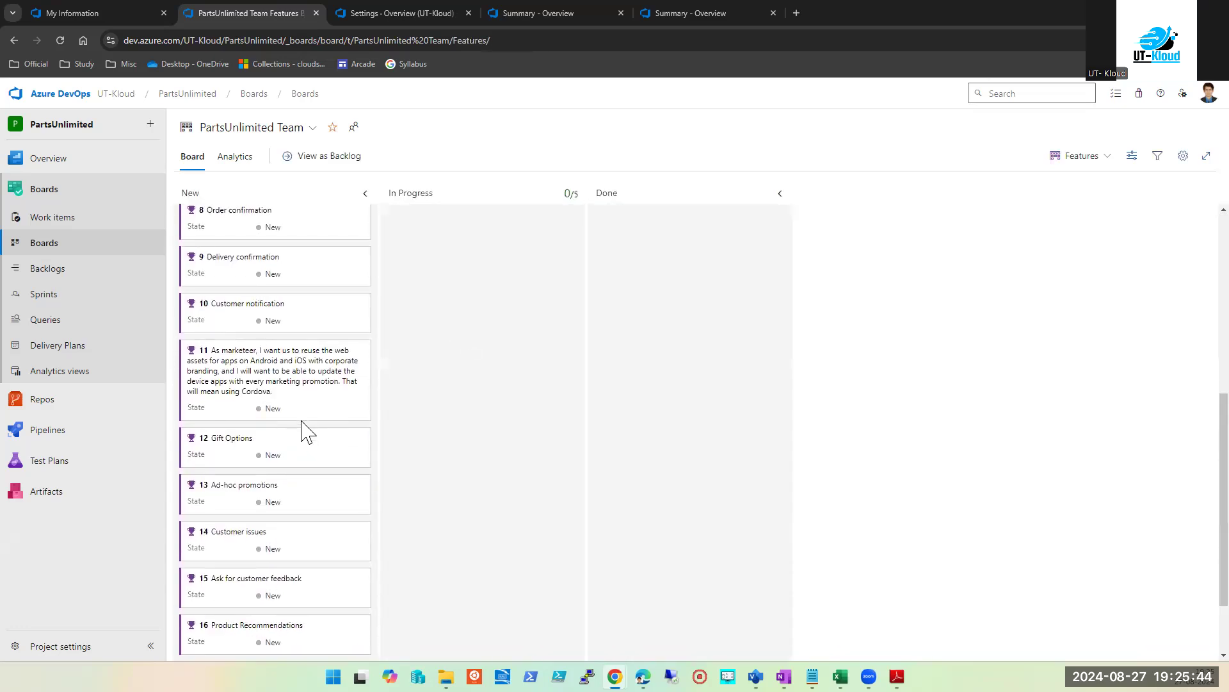
scroll(302, 417, "up", 6)
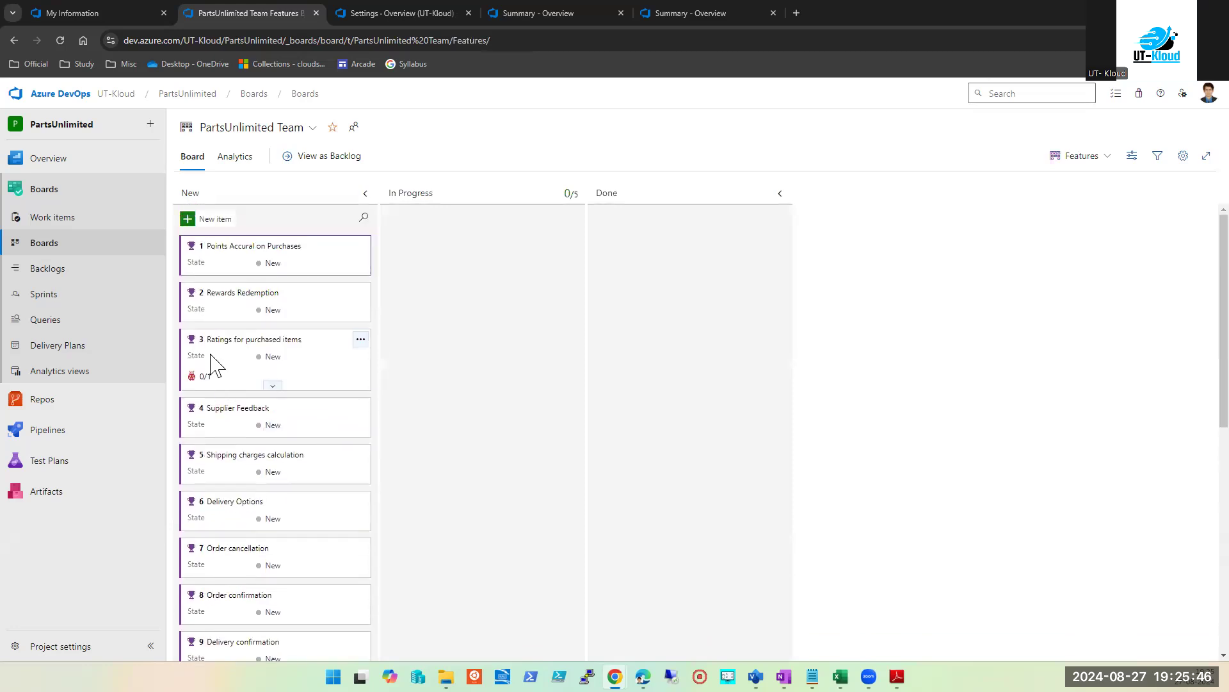
left_click_drag(228, 267, 465, 272)
left_click_drag(320, 330, 672, 281)
left_click_drag(206, 302, 705, 323)
left_click_drag(269, 310, 474, 288)
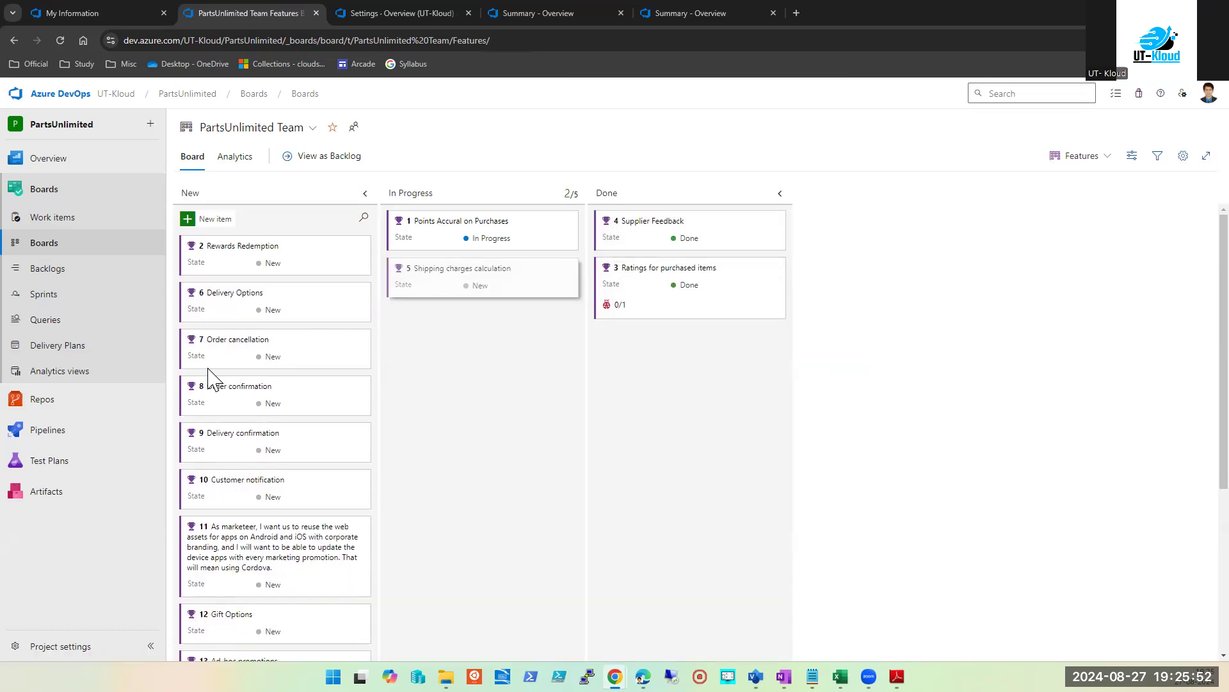
left_click_drag(218, 358, 426, 333)
left_click_drag(233, 455, 700, 417)
left_click_drag(375, 442, 666, 400)
left_click_drag(622, 326, 497, 389)
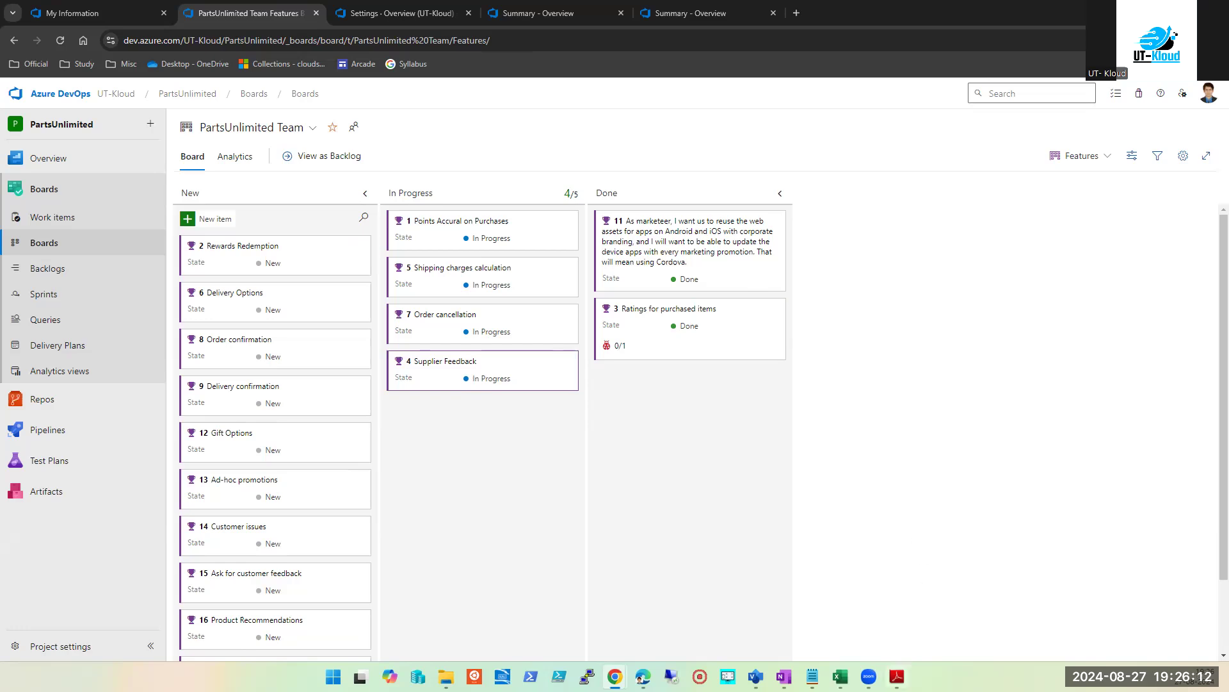
mouse_move(897, 676)
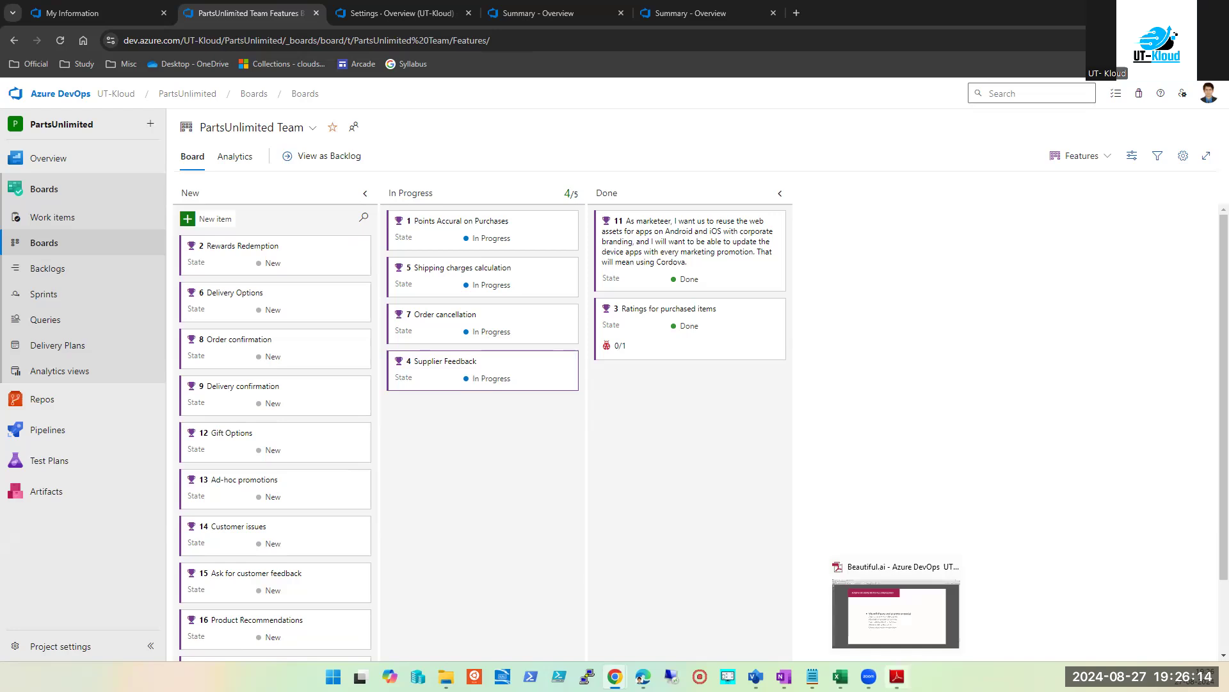